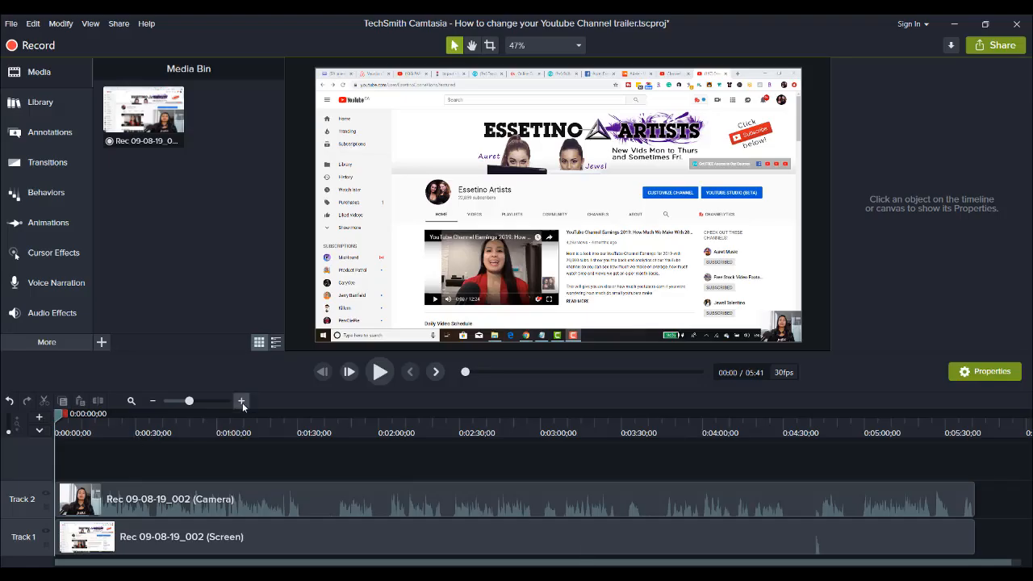
# Step: Apply the Noise Removal audio effect to both the camera clip and the screen clip
pyautogui.click(241, 401)
pyautogui.click(241, 401)
pyautogui.click(241, 401)
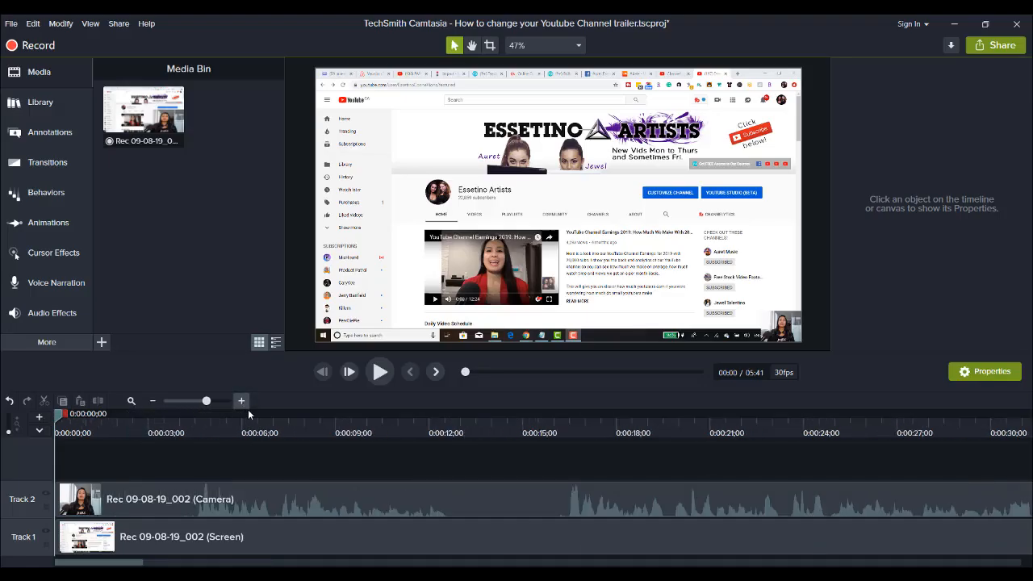
pyautogui.click(193, 496)
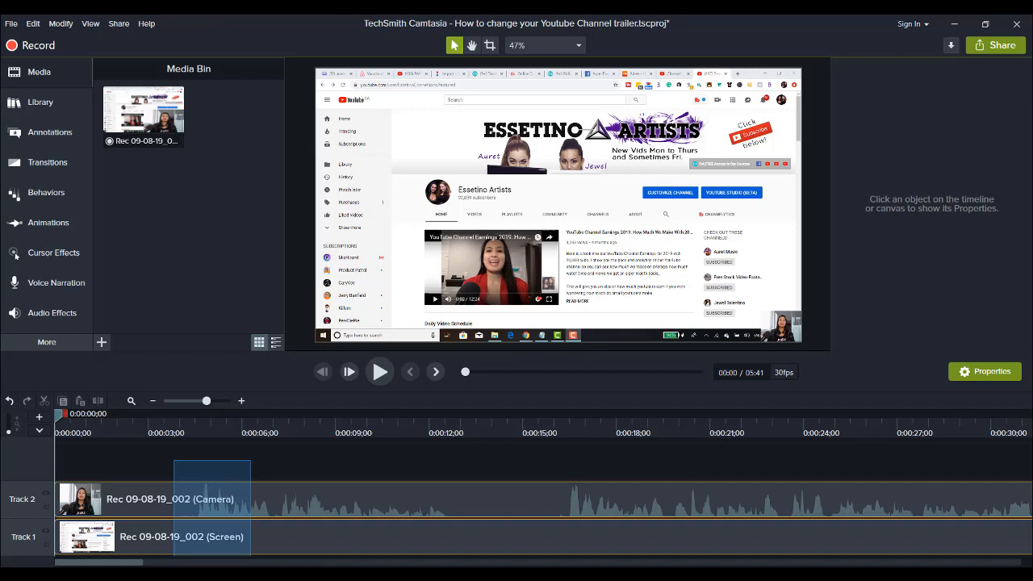
pyautogui.click(28, 317)
pyautogui.moveTo(121, 115); pyautogui.dragTo(261, 495)
# Step: Split the camera and screen clips at 0:00:04;16, where speech begins, and ripple-delete the footage before it
pyautogui.click(189, 430)
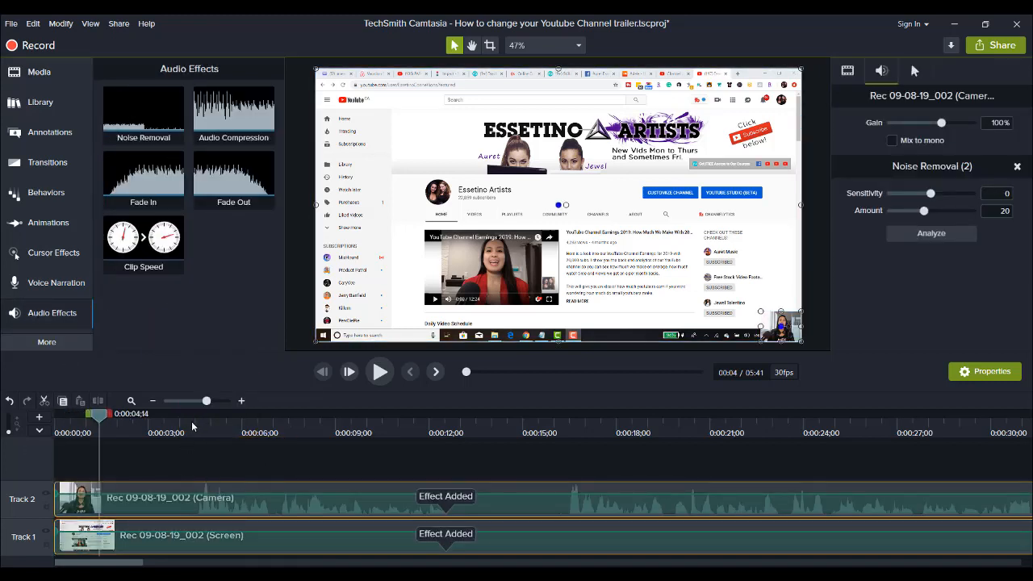
pyautogui.moveTo(190, 430); pyautogui.dragTo(198, 430)
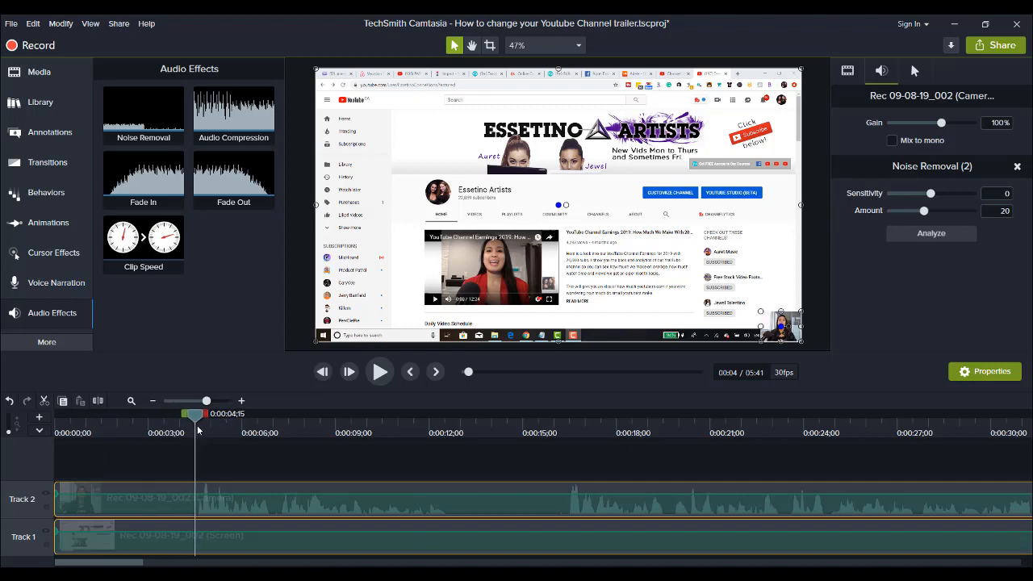
pyautogui.press('space')
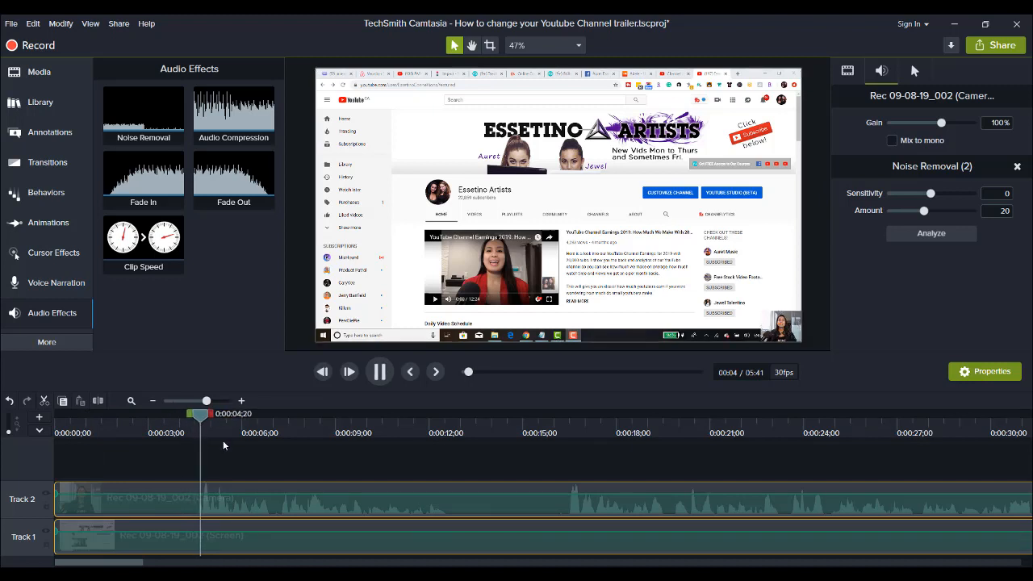
pyautogui.click(563, 428)
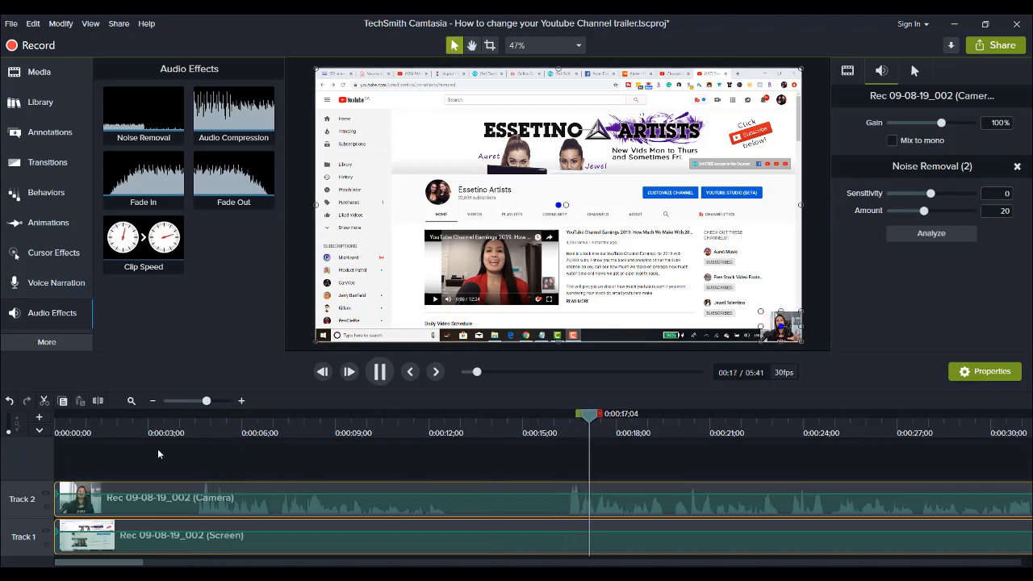
pyautogui.press('space')
pyautogui.moveTo(210, 438)
pyautogui.mouseDown()
pyautogui.moveTo(187, 438)
pyautogui.moveTo(196, 438)
pyautogui.mouseUp()
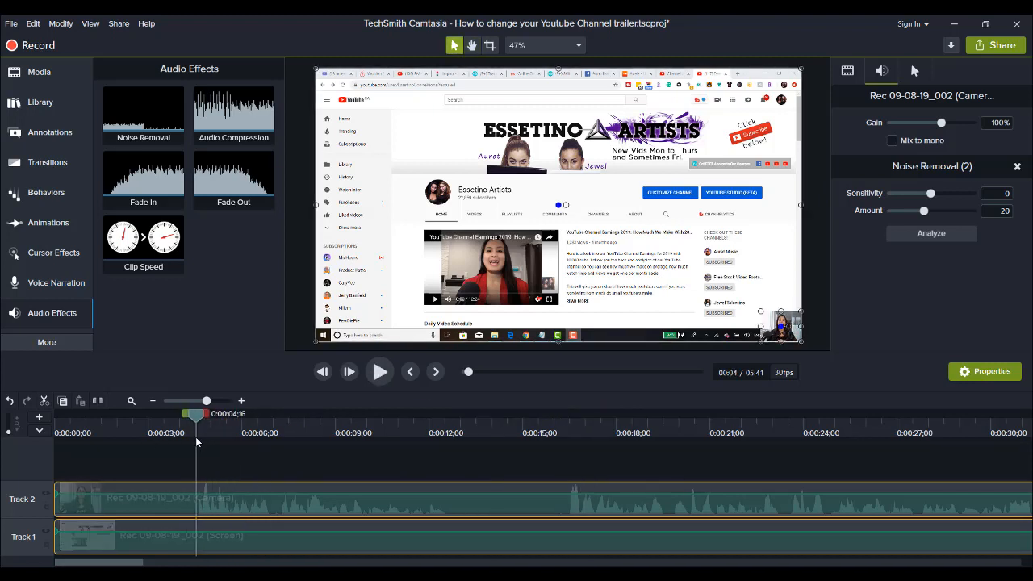
pyautogui.press('s')
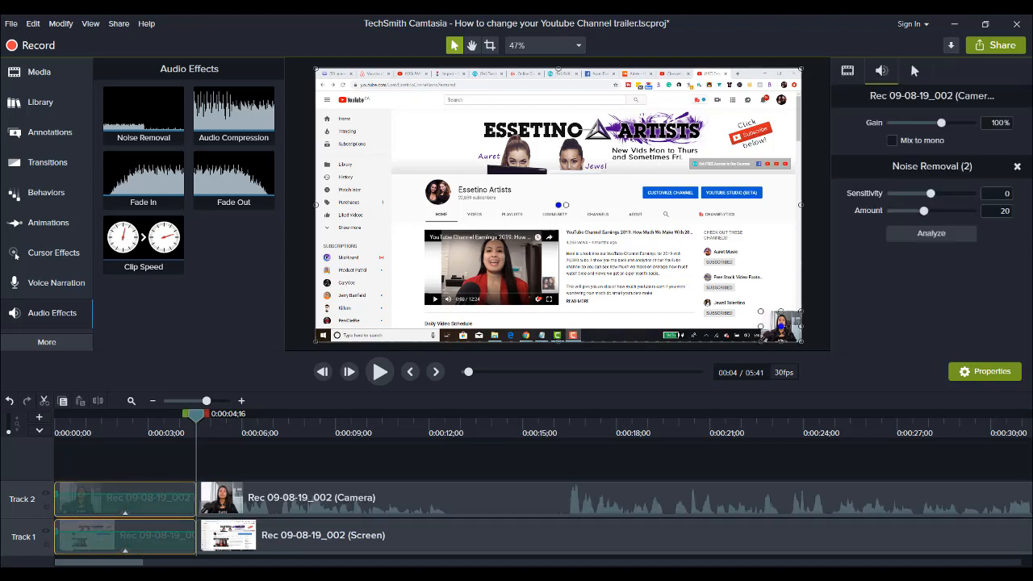
pyautogui.hotkey('ctrl', 'Delete')
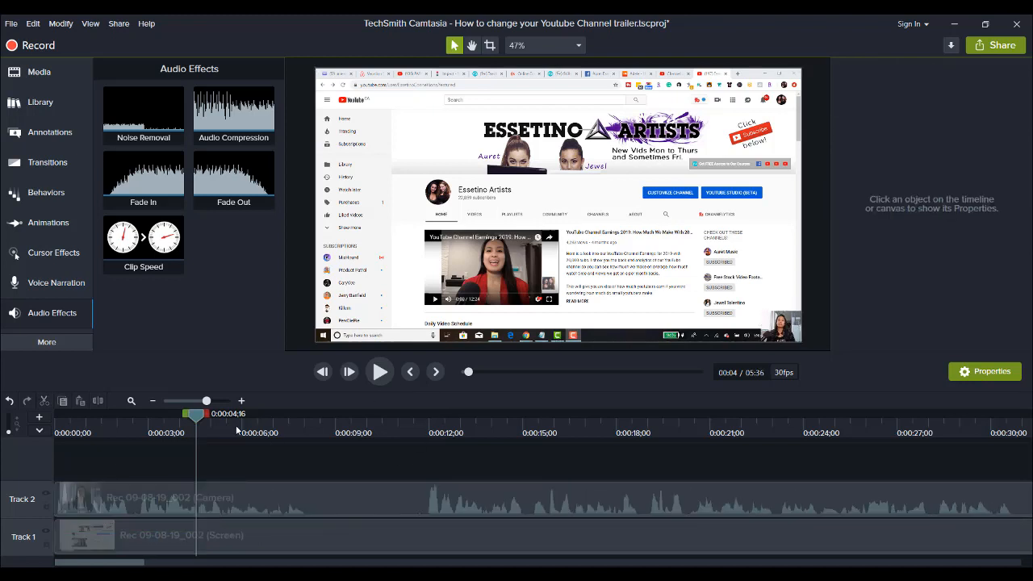
# Step: Split both clips at 0:00:08;08 and delete the screen recording before the cut, keeping the opening camera clip
pyautogui.moveTo(237, 430); pyautogui.dragTo(260, 430)
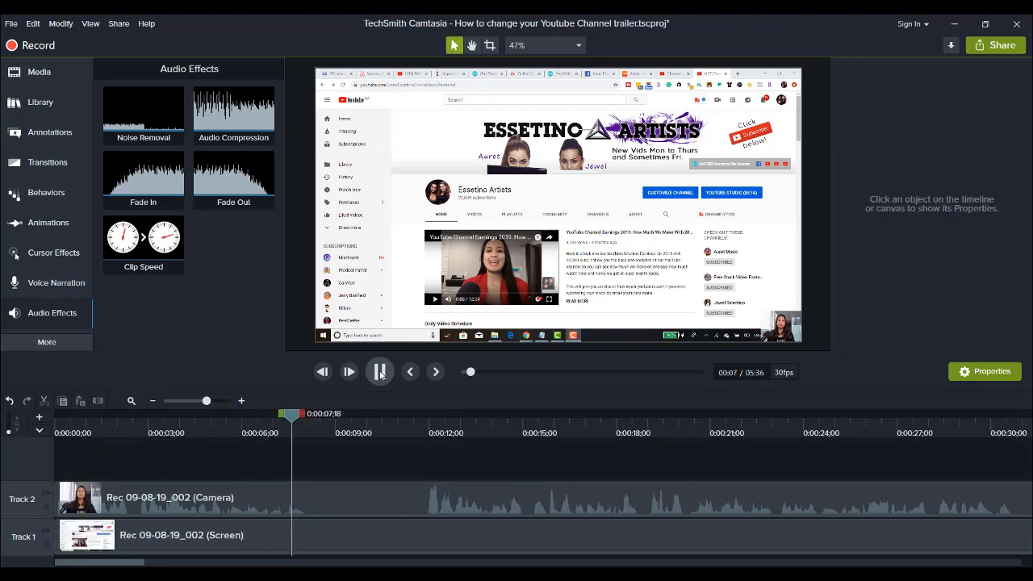
pyautogui.click(380, 372)
pyautogui.moveTo(251, 459); pyautogui.dragTo(214, 544)
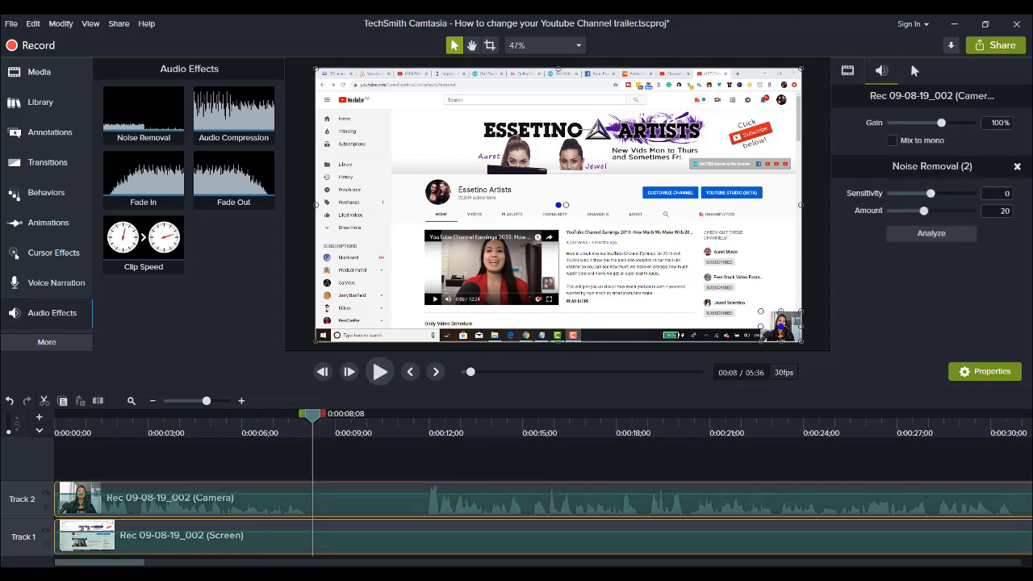
pyautogui.press('s')
pyautogui.click(223, 531)
pyautogui.press('Delete')
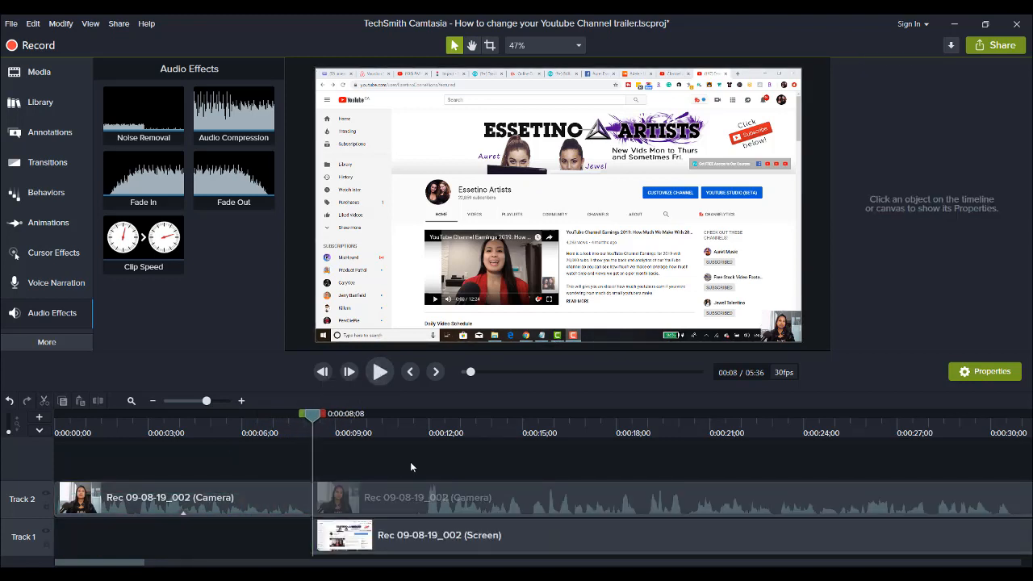
# Step: Split both clips at 0:00:11;26 and delete the camera and screen pieces between the two cuts
pyautogui.moveTo(412, 464); pyautogui.dragTo(450, 532)
pyautogui.click(427, 424)
pyautogui.press('space')
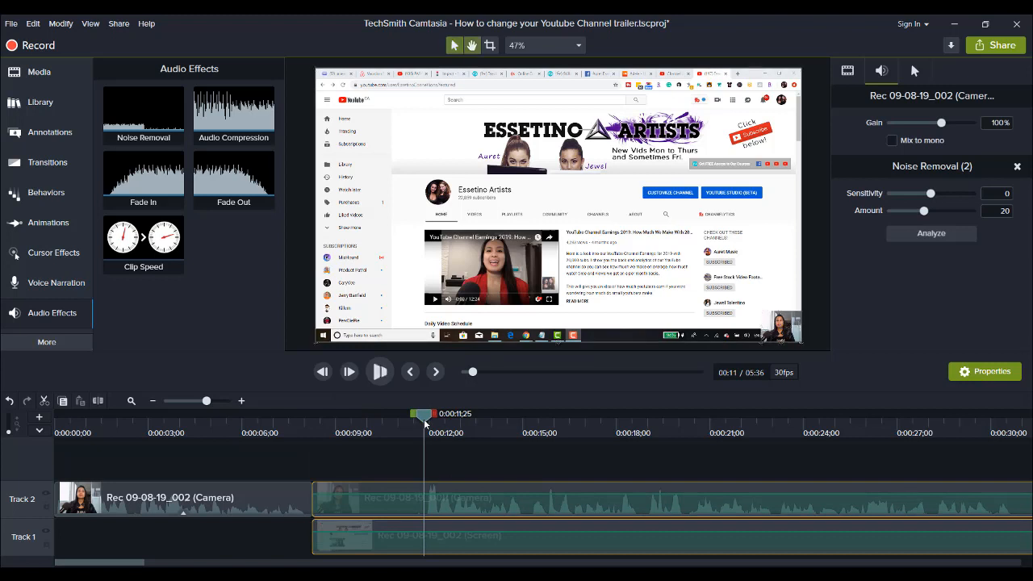
pyautogui.press('space')
pyautogui.click(426, 425)
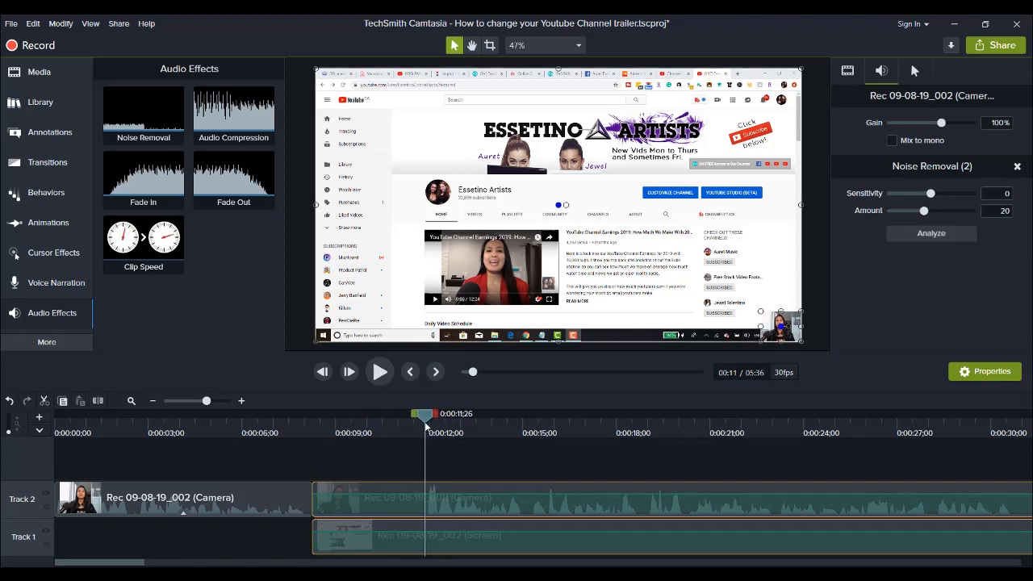
pyautogui.press('s')
pyautogui.moveTo(424, 464); pyautogui.dragTo(373, 544)
pyautogui.press('Delete')
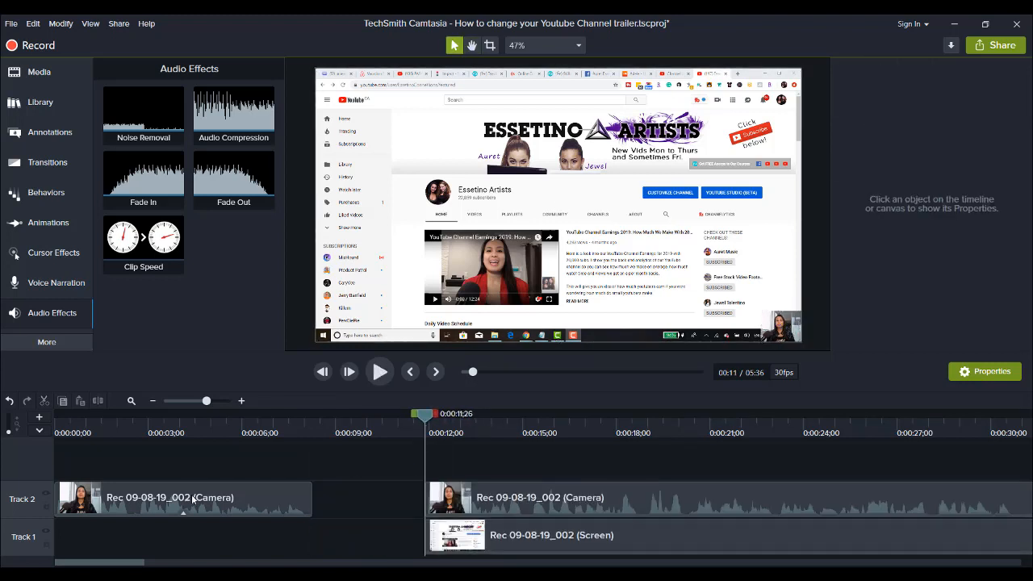
# Step: Enlarge the opening camera clip to the full canvas height and centre it horizontally on the canvas
pyautogui.click(192, 499)
pyautogui.click(175, 426)
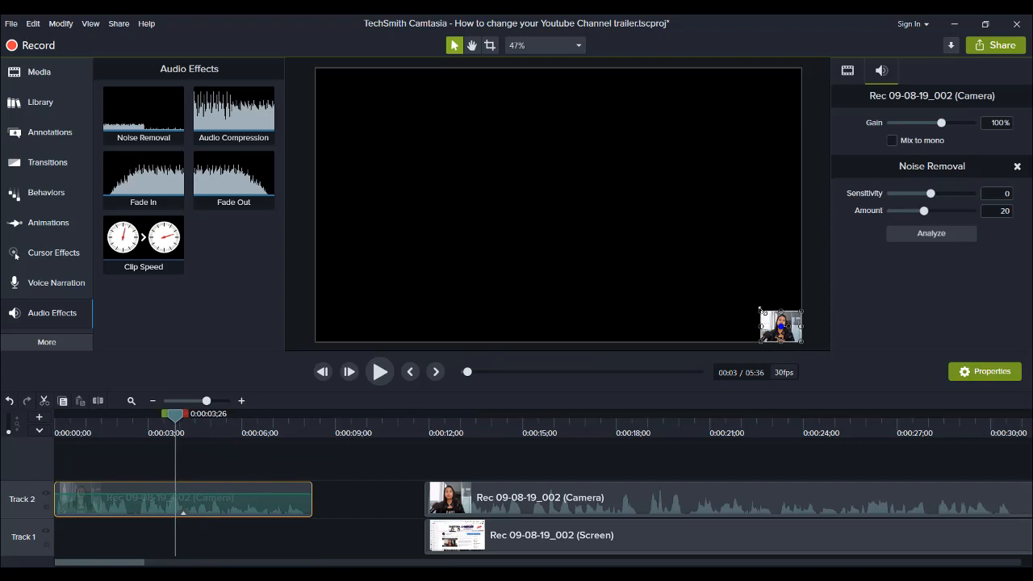
pyautogui.moveTo(759, 309); pyautogui.dragTo(434, 130)
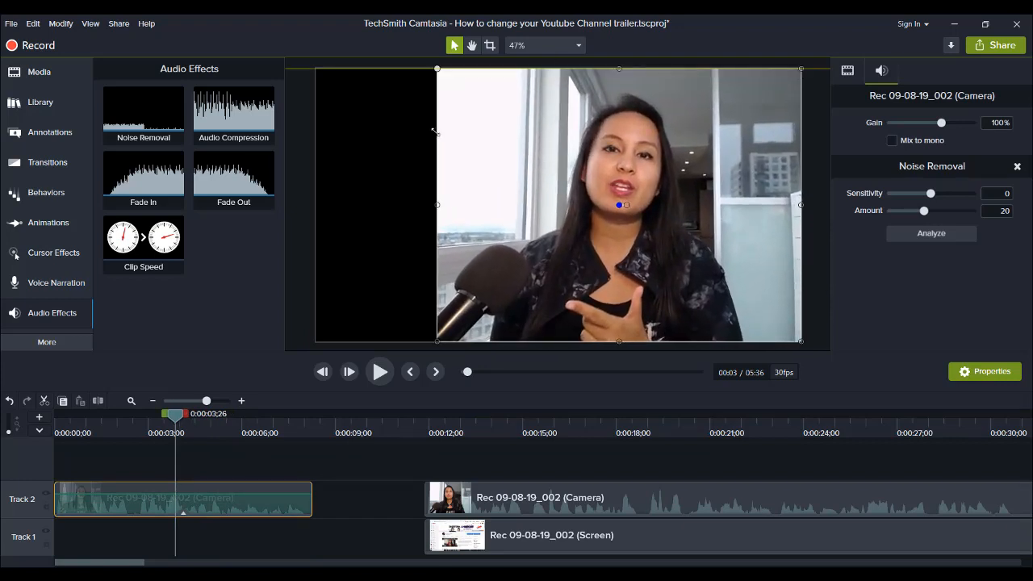
pyautogui.moveTo(532, 188); pyautogui.dragTo(472, 189)
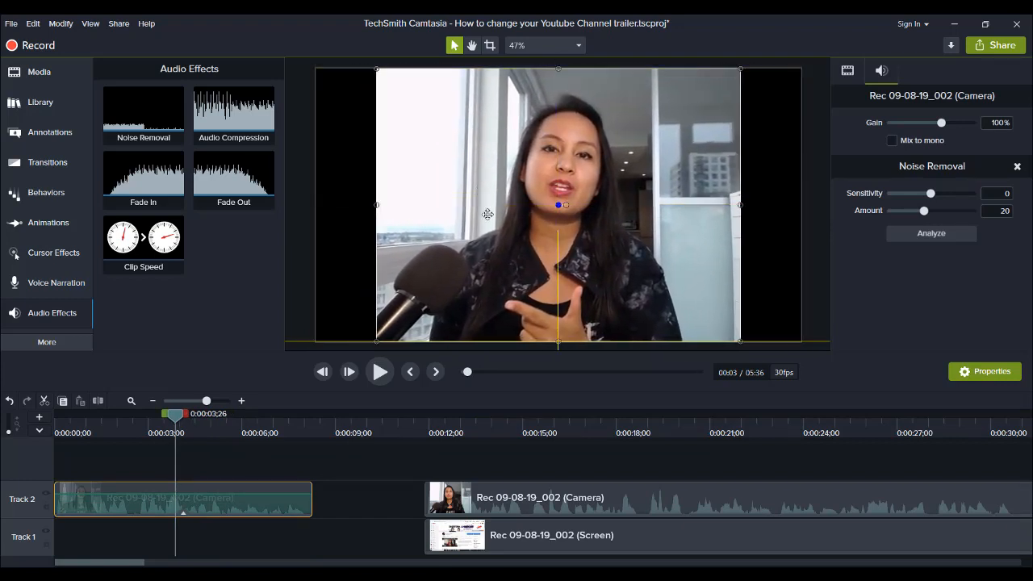
# Step: Insert the Intro clip from the library on Track 2 after the opening, shifting the remaining camera and screen clips to start at its end
pyautogui.moveTo(451, 462); pyautogui.dragTo(538, 512)
pyautogui.click(407, 499)
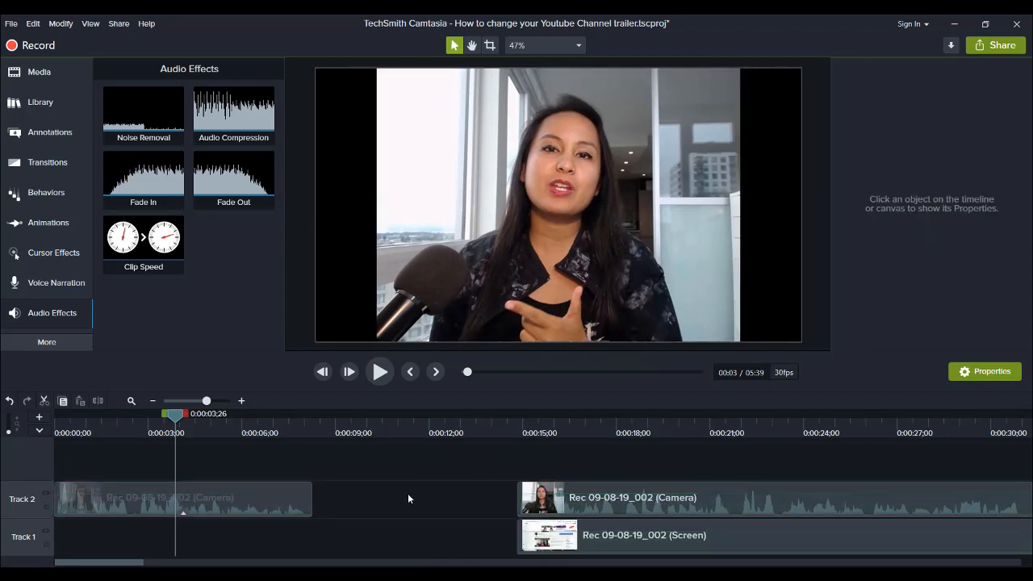
pyautogui.click(33, 106)
pyautogui.moveTo(164, 145); pyautogui.dragTo(316, 479)
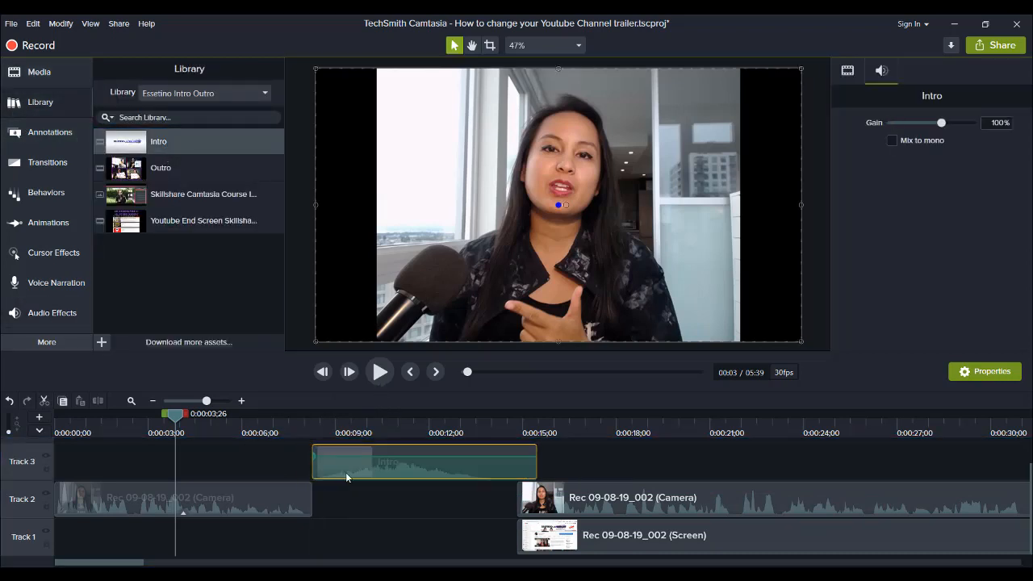
pyautogui.moveTo(634, 469); pyautogui.dragTo(568, 541)
pyautogui.moveTo(530, 505); pyautogui.dragTo(558, 514)
pyautogui.moveTo(465, 462); pyautogui.dragTo(448, 512)
# Step: Play the cut from the intro into the screen recording and pause at about 0:00:16;12
pyautogui.click(509, 428)
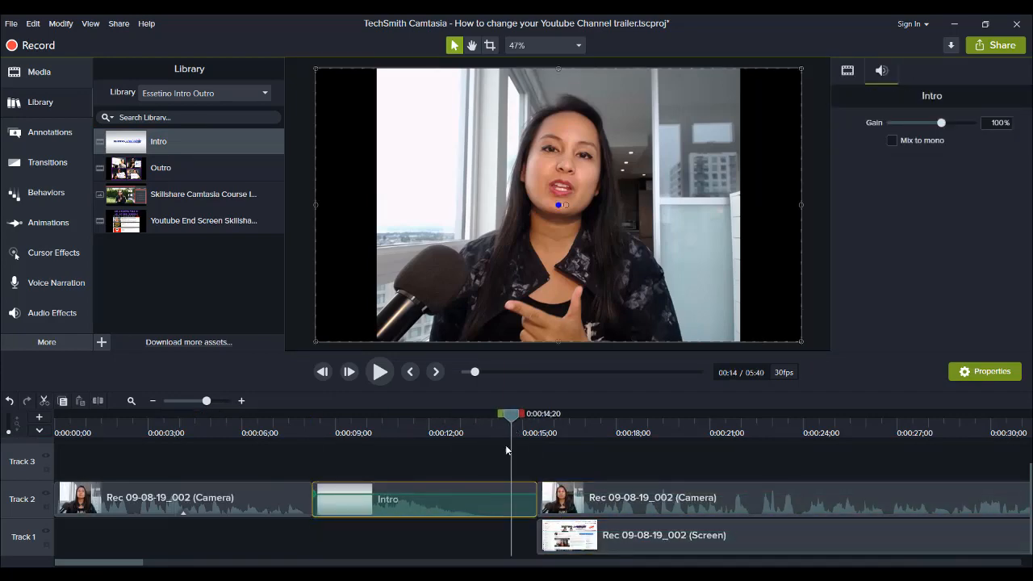
pyautogui.press('space')
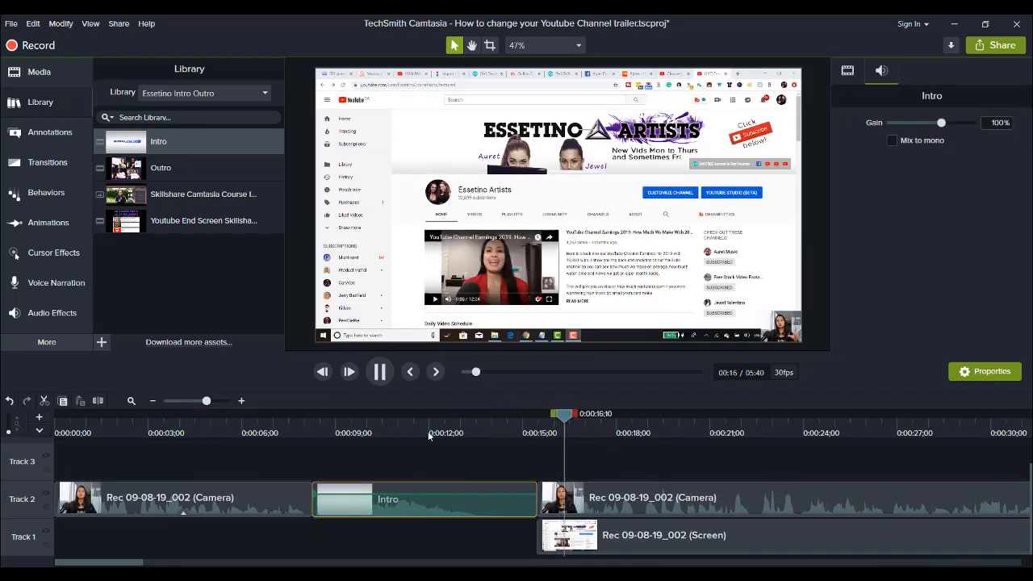
pyautogui.press('space')
pyautogui.moveTo(519, 98); pyautogui.dragTo(509, 104)
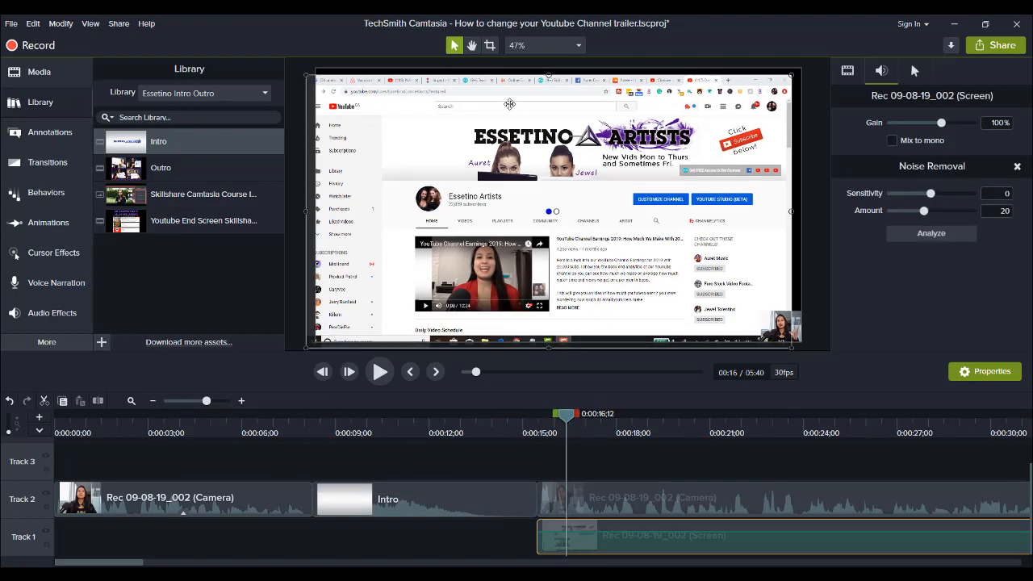
pyautogui.hotkey('ctrl', 'z')
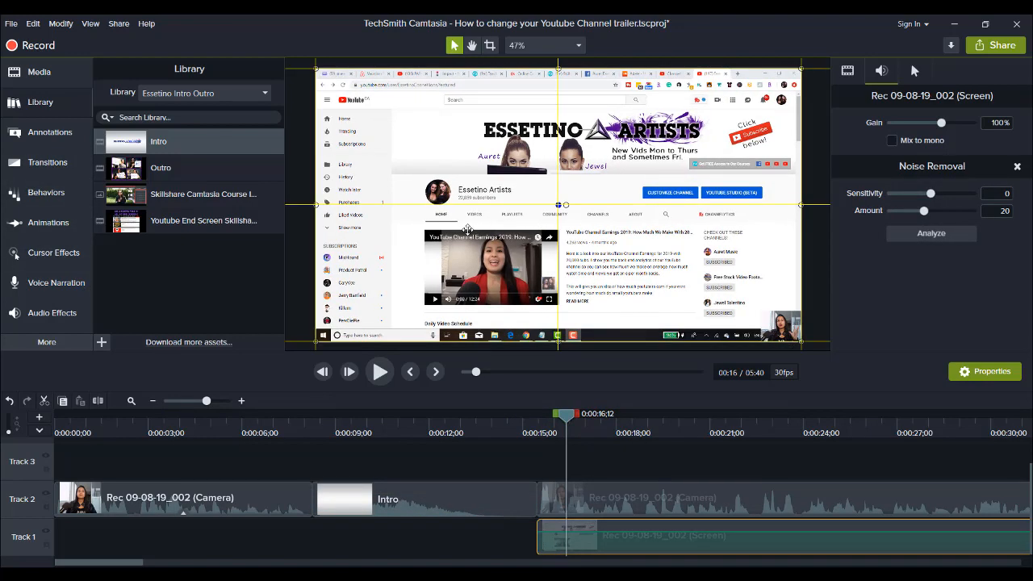
# Step: Crop the browser tabs off the screen recording's upper edge and the taskbar off its lower edge, and move the recording up slightly
pyautogui.click(490, 45)
pyautogui.moveTo(558, 70); pyautogui.dragTo(550, 90)
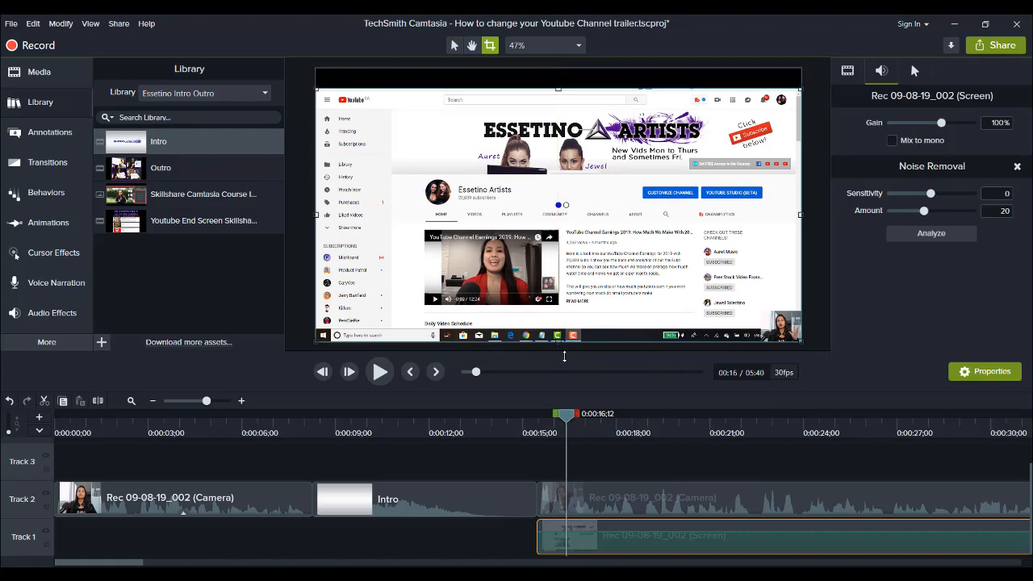
pyautogui.moveTo(556, 340); pyautogui.dragTo(558, 325)
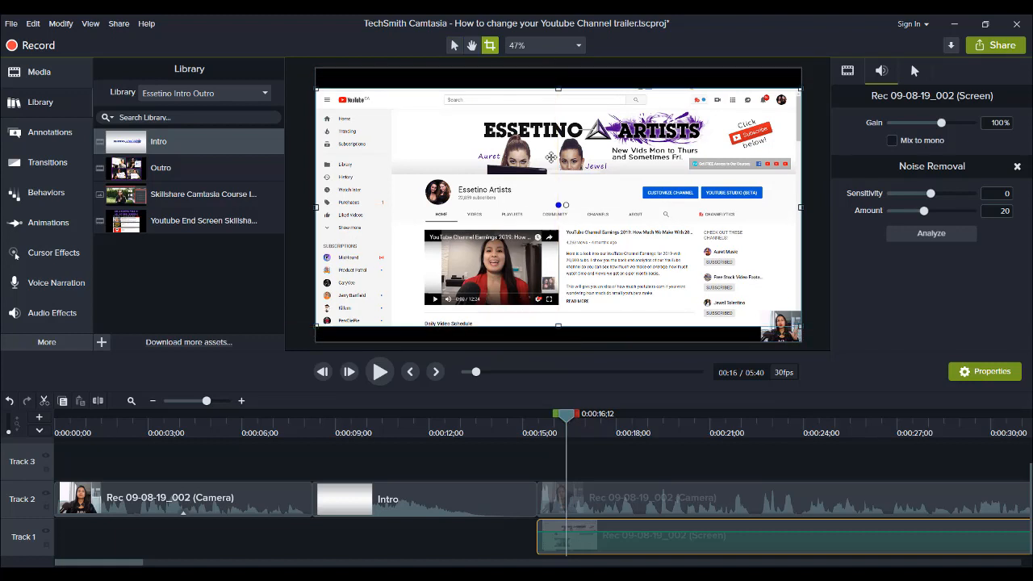
pyautogui.click(455, 47)
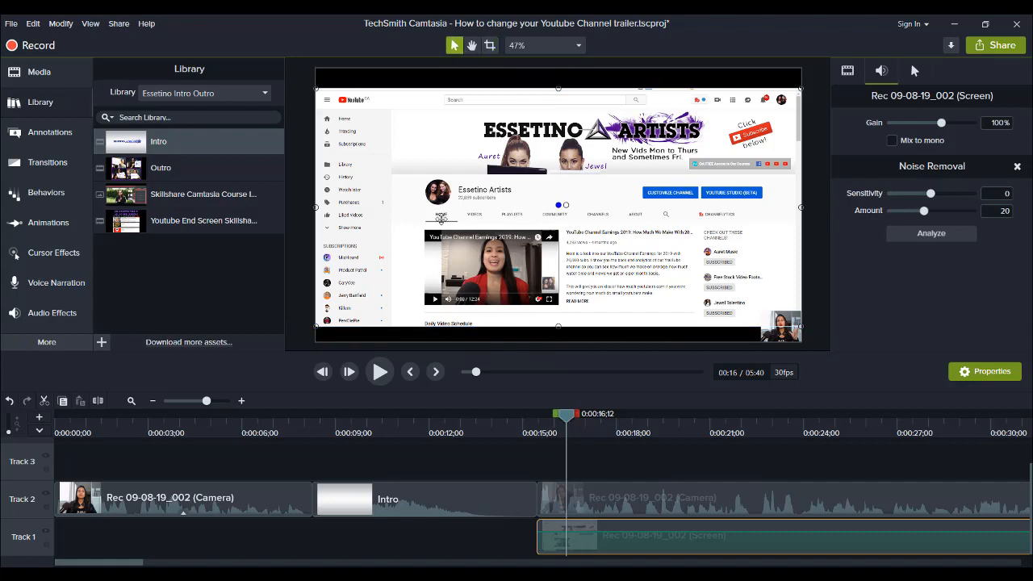
pyautogui.moveTo(440, 218); pyautogui.dragTo(442, 209)
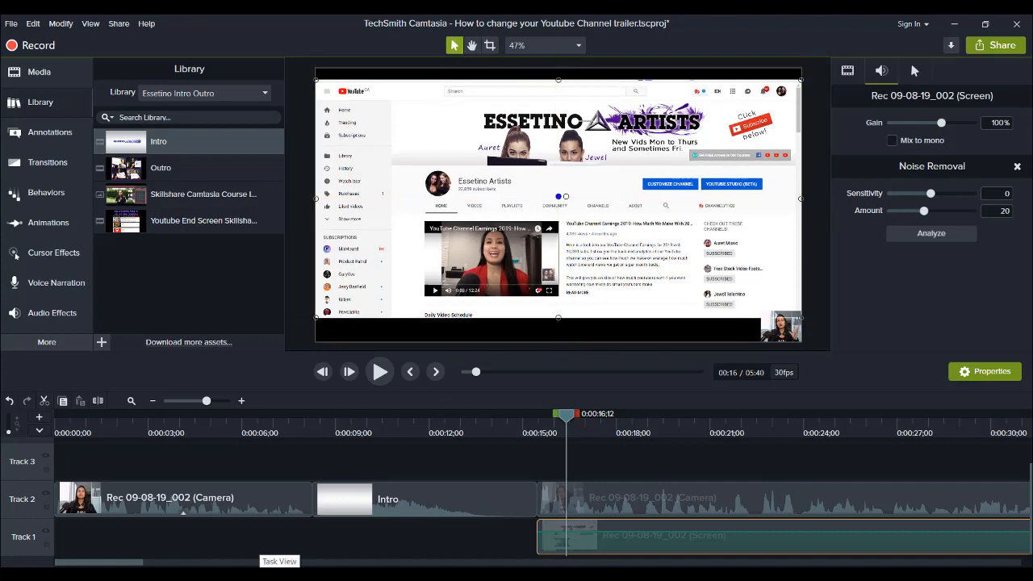
# Step: Enlarge the webcam overlay over the screen recording to about a quarter of the canvas width, keeping it in the lower-right corner
pyautogui.click(781, 325)
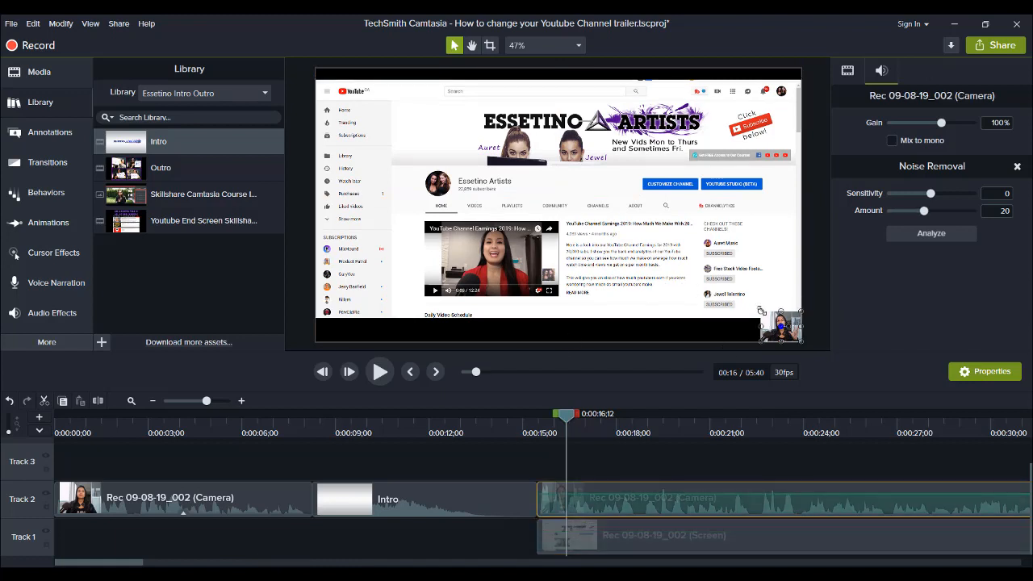
pyautogui.moveTo(759, 310); pyautogui.dragTo(685, 263)
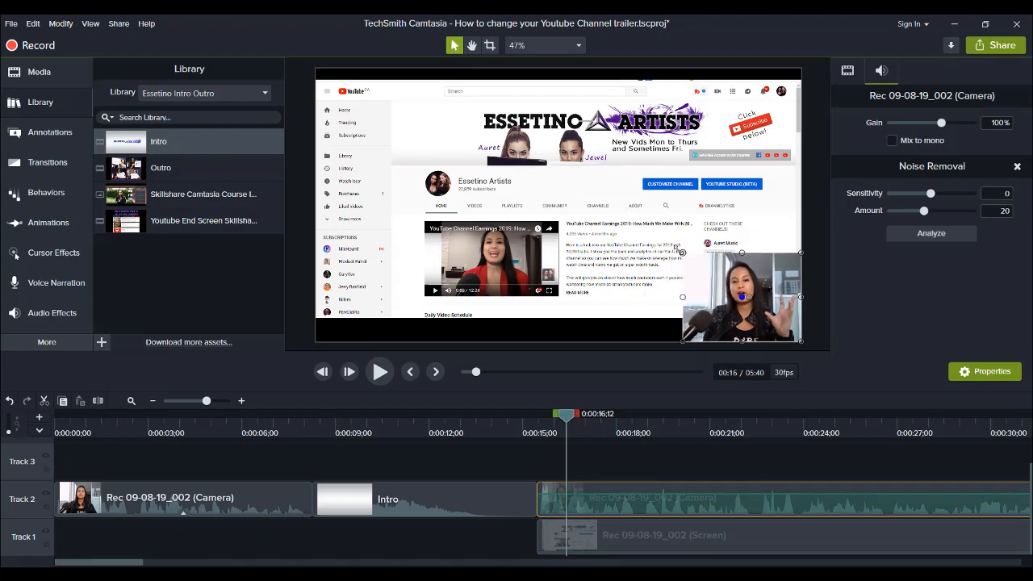
pyautogui.click(535, 471)
# Step: Cut the silent pause between 0:00:34;15 and 0:00:37;00 out of the camera and screen clips, closing the gap on both tracks
pyautogui.press('space')
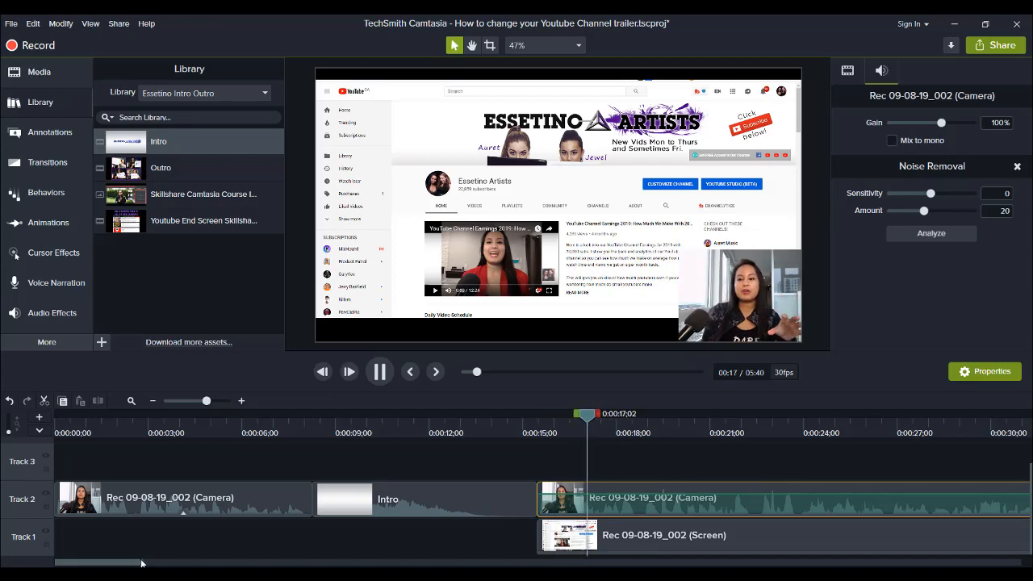
pyautogui.moveTo(134, 562); pyautogui.dragTo(181, 559)
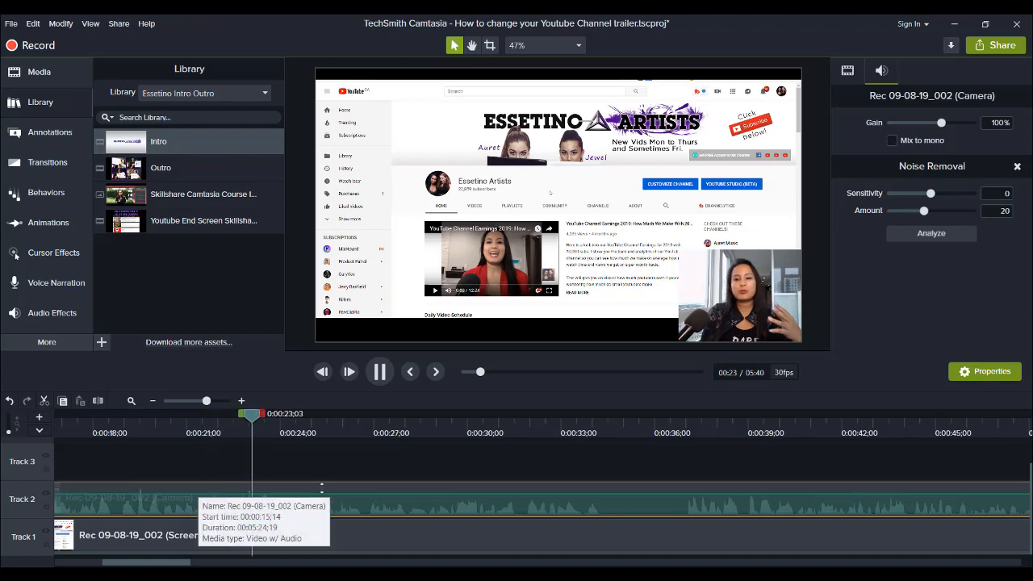
pyautogui.click(380, 372)
pyautogui.hotkey('ctrl', 'a')
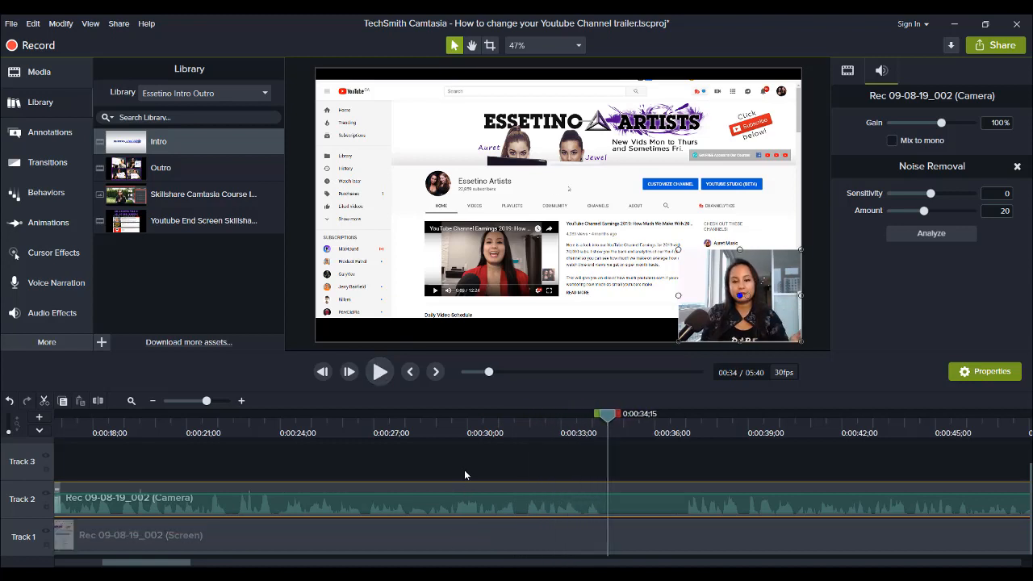
pyautogui.press('s')
pyautogui.click(657, 513)
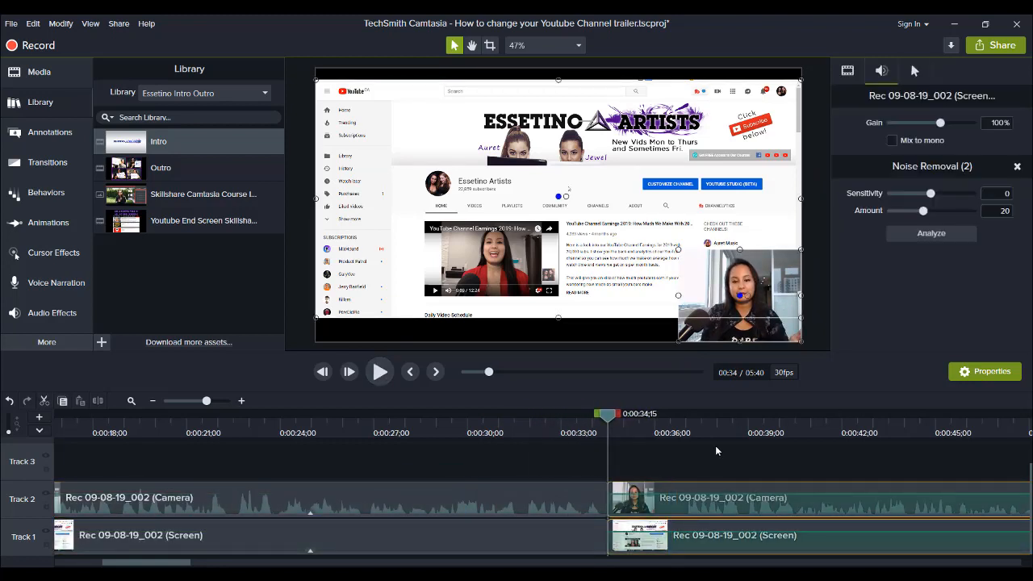
pyautogui.click(684, 433)
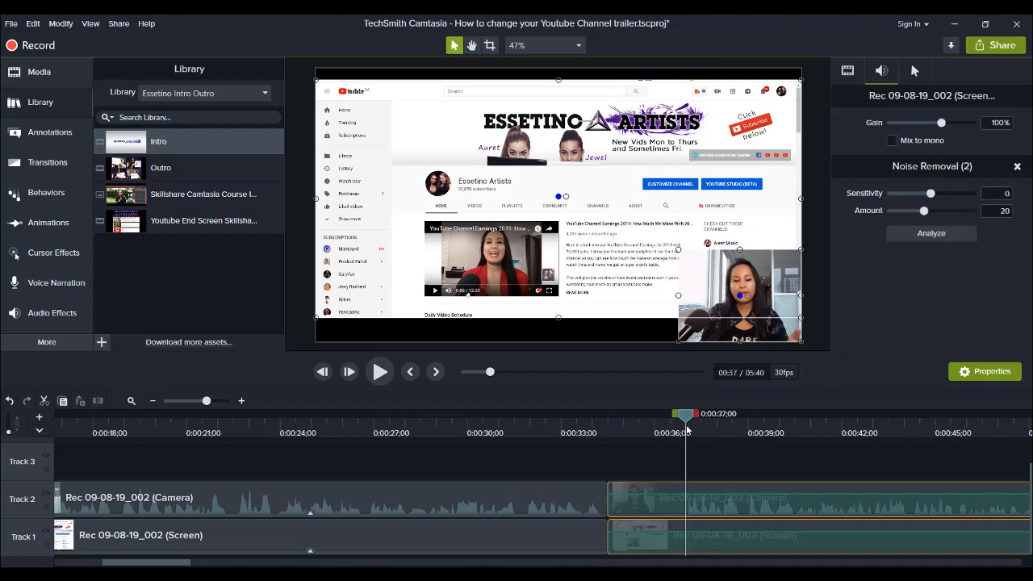
pyautogui.press('s')
pyautogui.hotkey('ctrl', 'Delete')
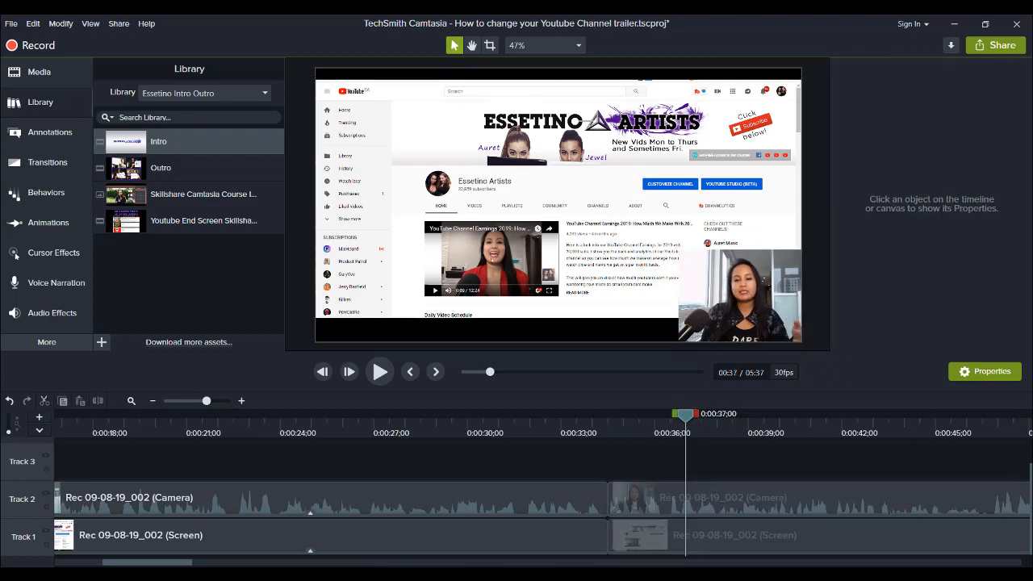
# Step: Play on from the cut at 0:00:34;15 to the next pause and split the camera and screen clips at 0:01:00;04
pyautogui.click(611, 411)
pyautogui.press('space')
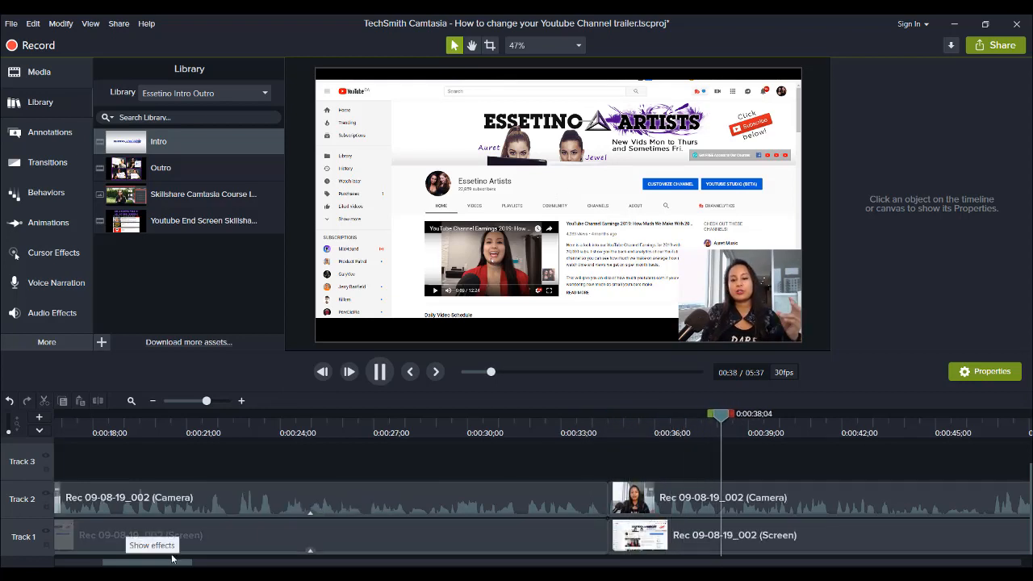
pyautogui.moveTo(166, 564); pyautogui.dragTo(234, 566)
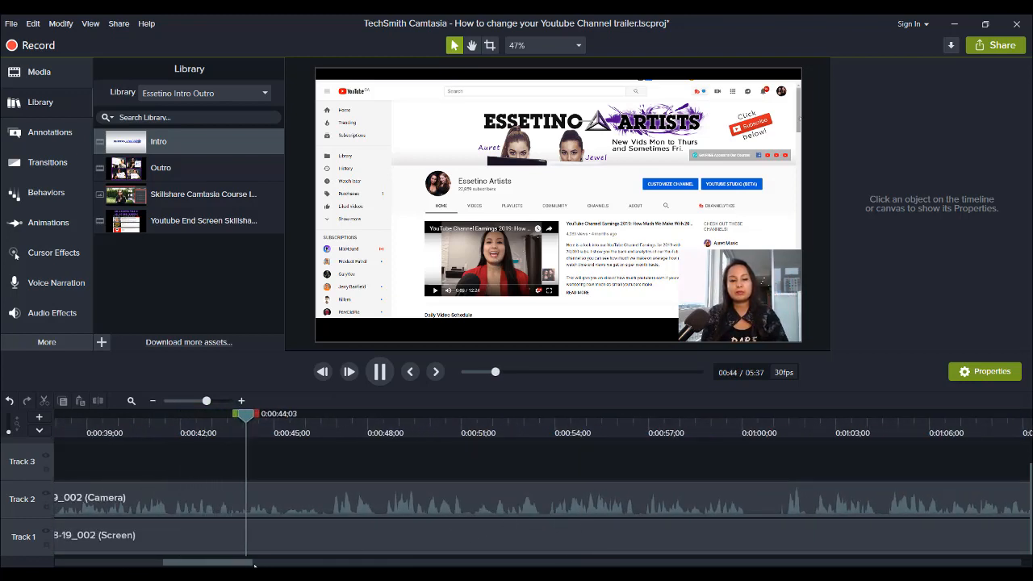
pyautogui.press('XF86AudioLowerVolume')
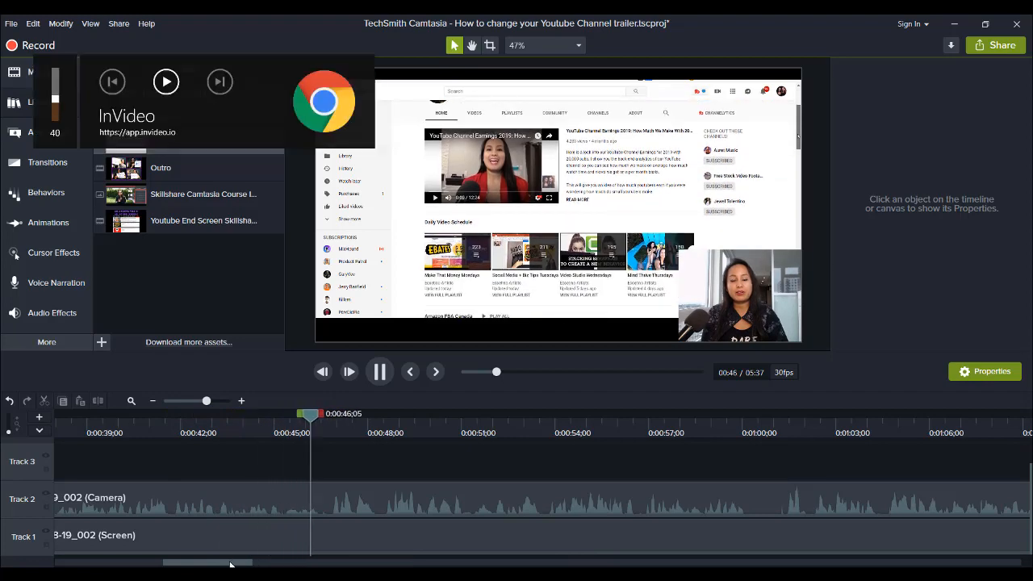
pyautogui.moveTo(227, 567); pyautogui.dragTo(251, 567)
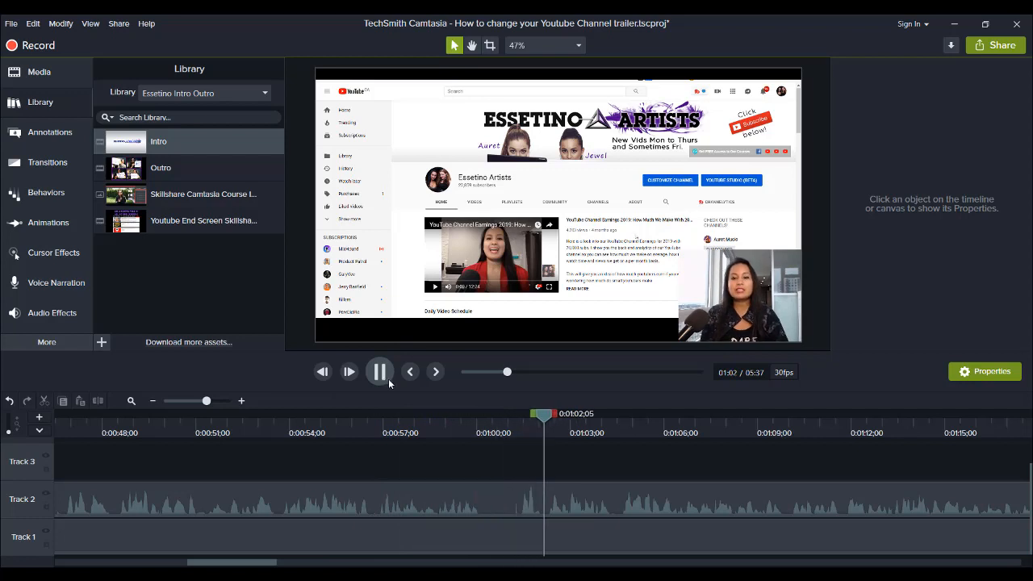
pyautogui.click(514, 516)
pyautogui.click(504, 425)
pyautogui.click(482, 425)
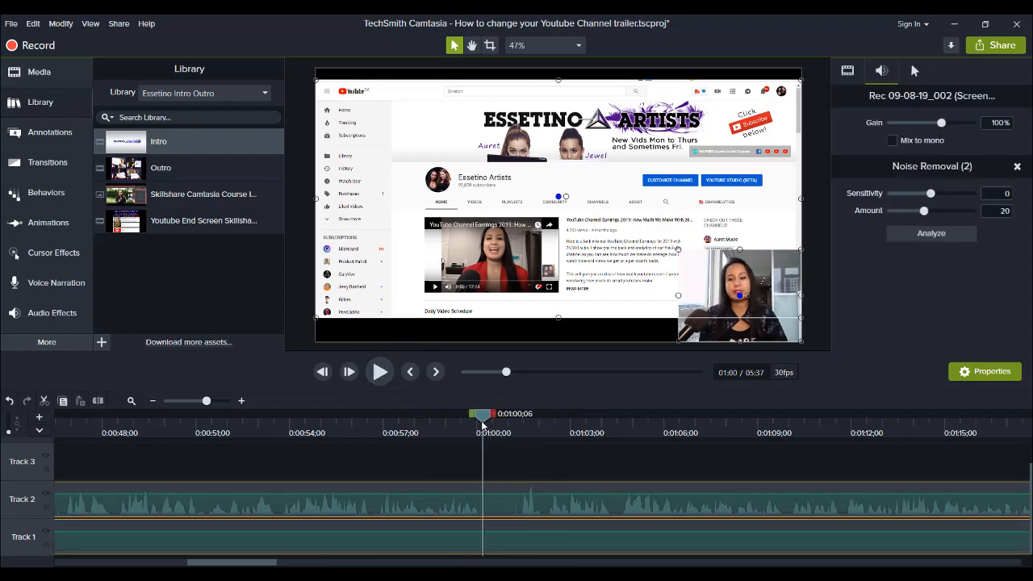
pyautogui.press('s')
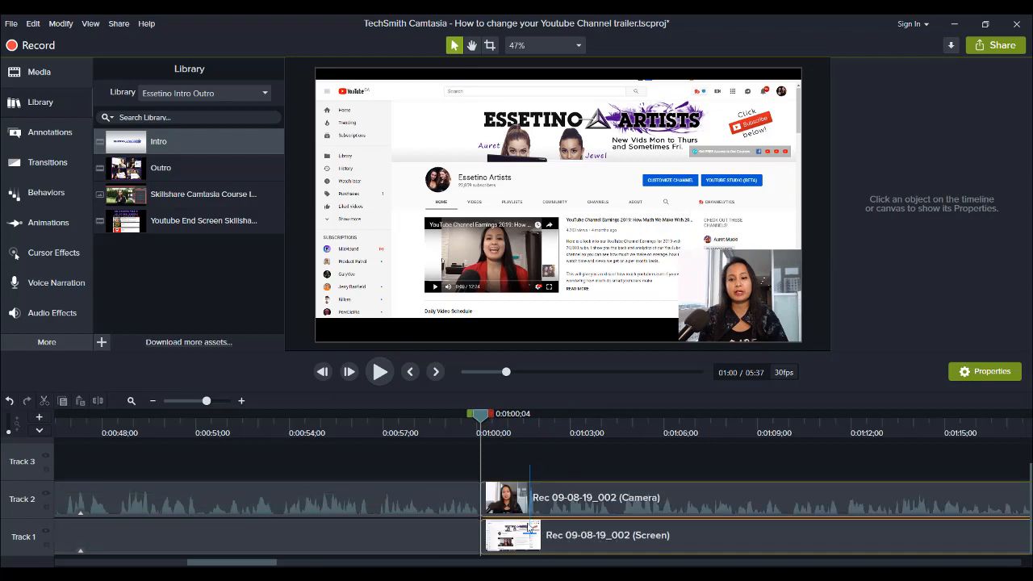
# Step: Split both clips again at 0:01:01;09 and ripple-delete the short section after the 0:01:00;04 split
pyautogui.moveTo(509, 427); pyautogui.dragTo(517, 427)
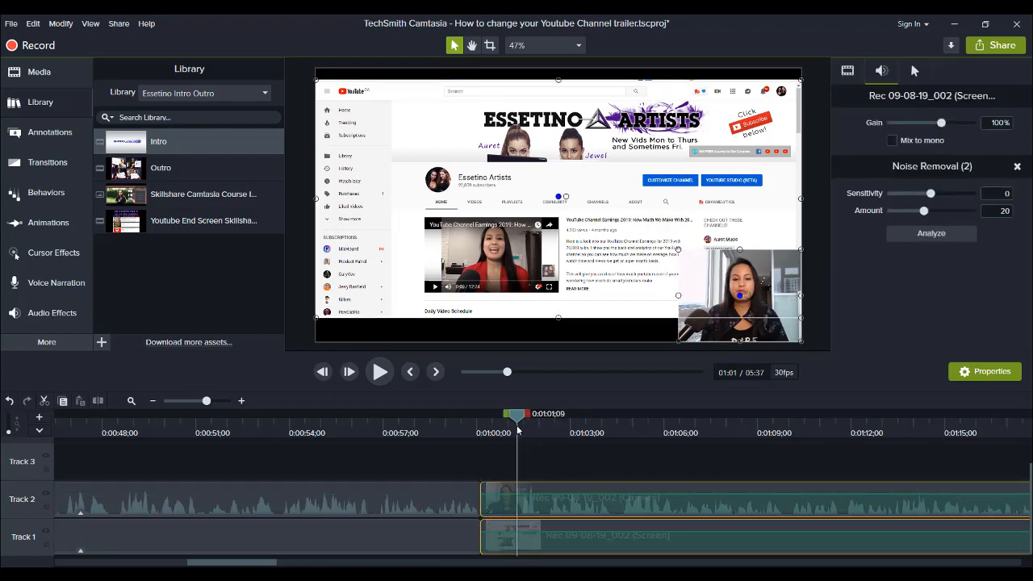
pyautogui.click(97, 400)
pyautogui.click(500, 498)
pyautogui.press('Delete')
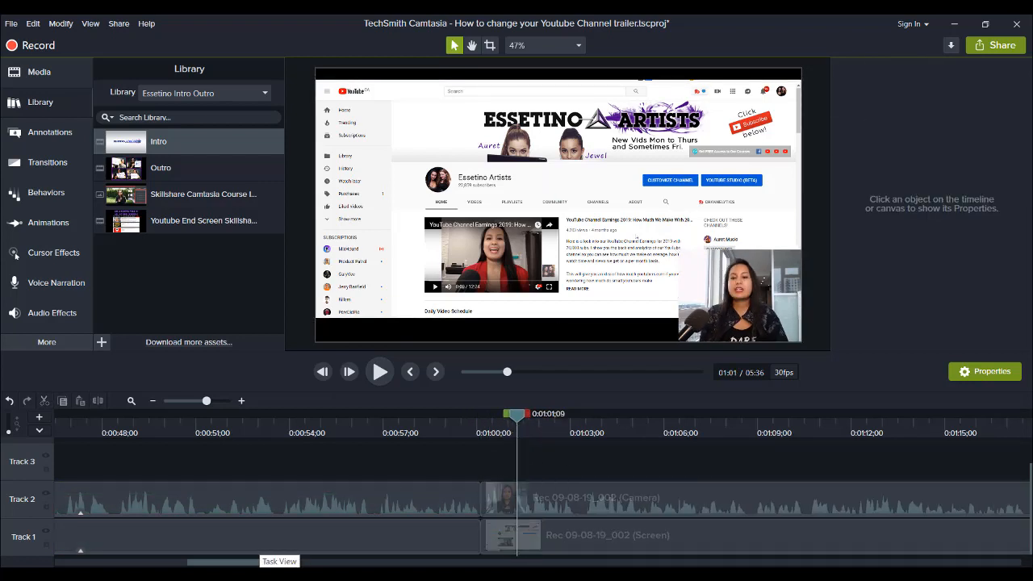
# Step: Play on to the next unwanted section and split the camera and screen clips at 0:01:19;28
pyautogui.press('space')
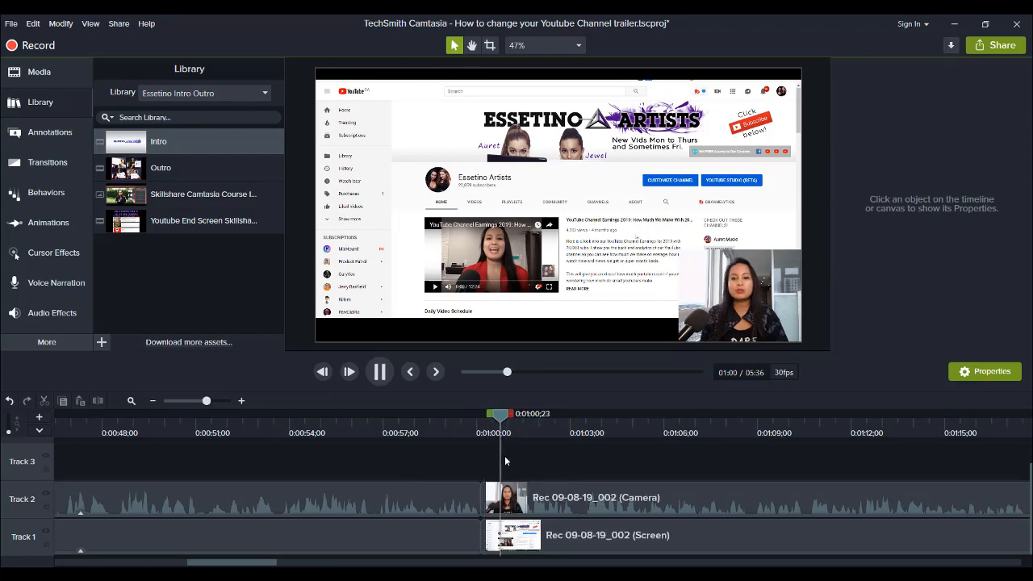
pyautogui.moveTo(226, 564); pyautogui.dragTo(270, 560)
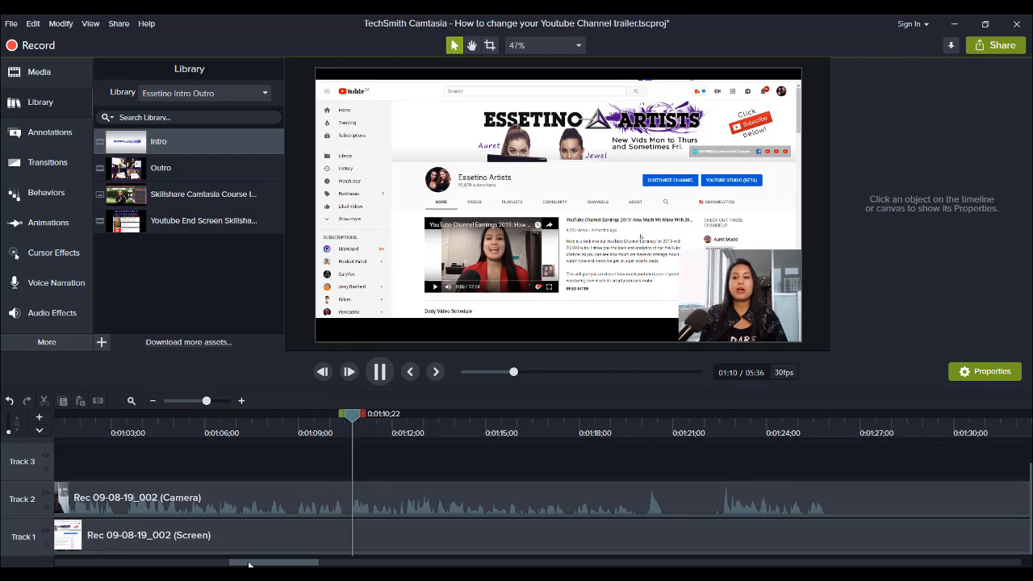
pyautogui.moveTo(254, 562); pyautogui.dragTo(284, 563)
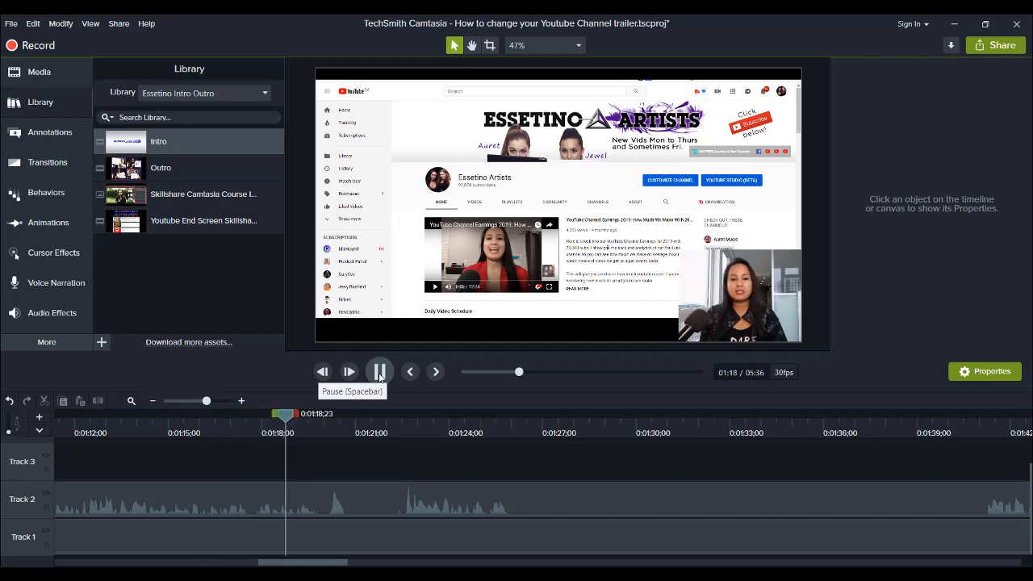
pyautogui.press('space')
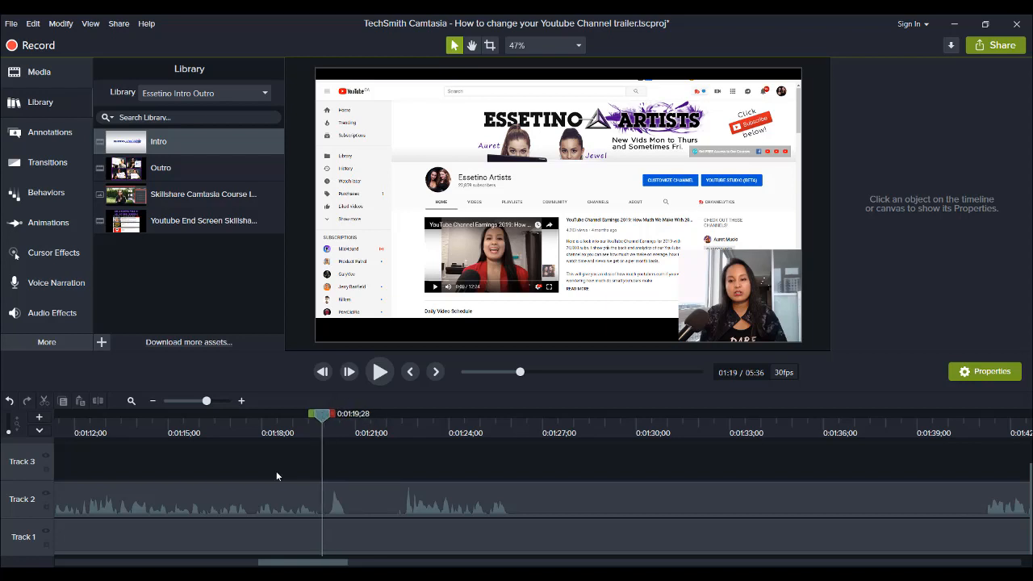
pyautogui.moveTo(243, 475); pyautogui.dragTo(223, 554)
pyautogui.press('s')
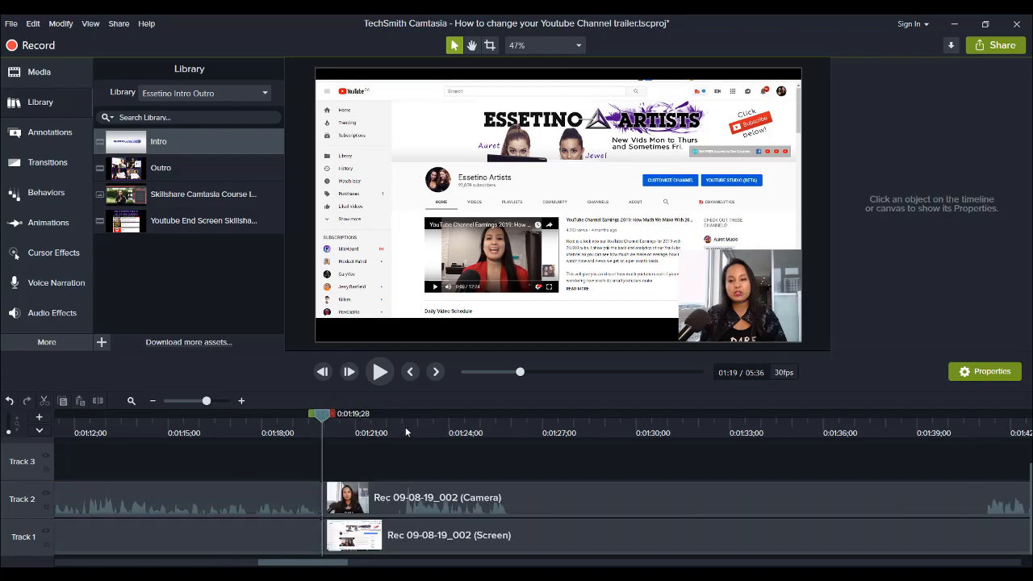
# Step: Preview the following section, split both clips at 0:01:22;15 and ripple-delete the piece starting at 0:01:19;28
pyautogui.click(379, 371)
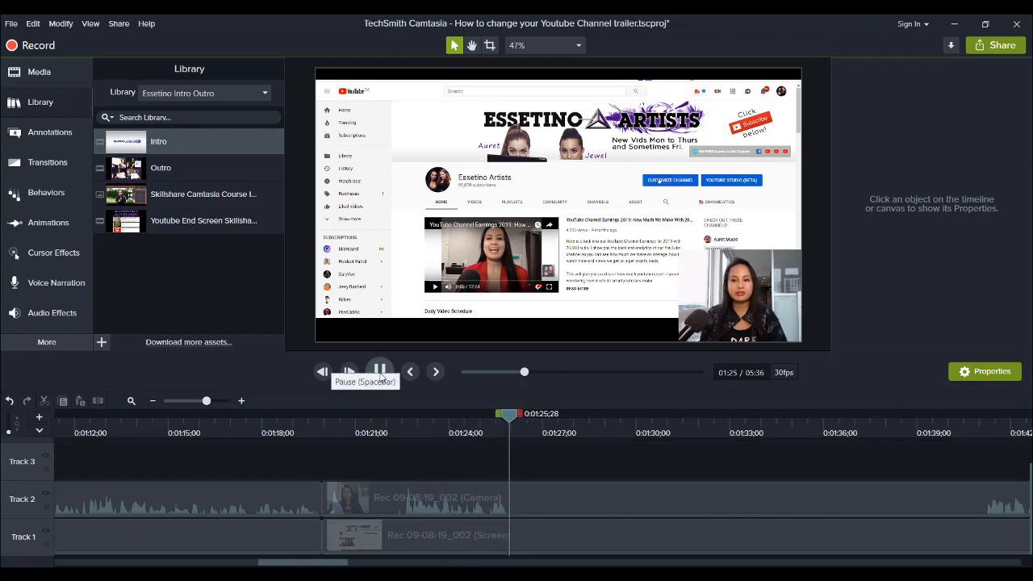
pyautogui.click(379, 371)
pyautogui.moveTo(361, 458); pyautogui.dragTo(387, 548)
pyautogui.click(405, 431)
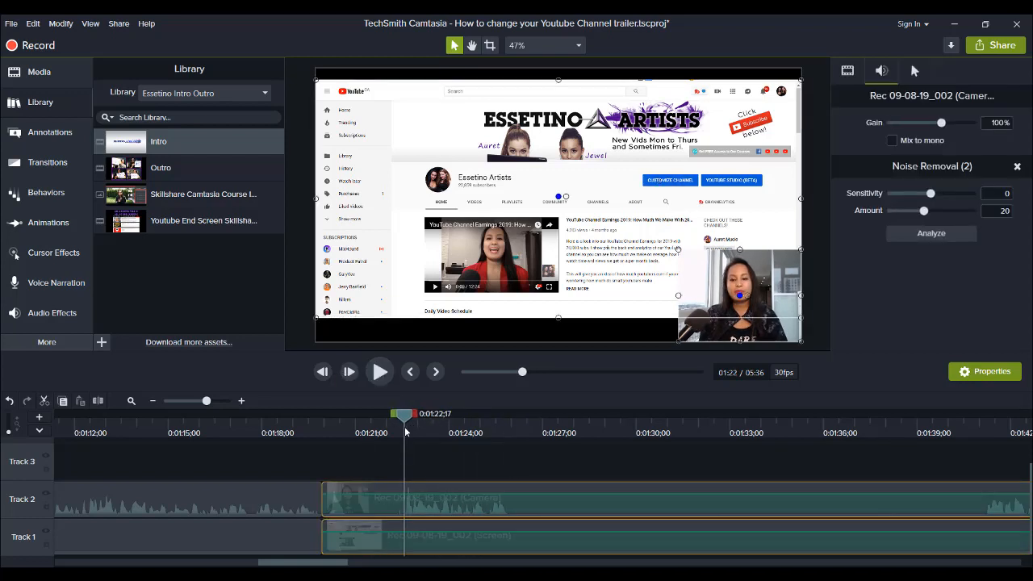
pyautogui.moveTo(390, 478); pyautogui.dragTo(319, 553)
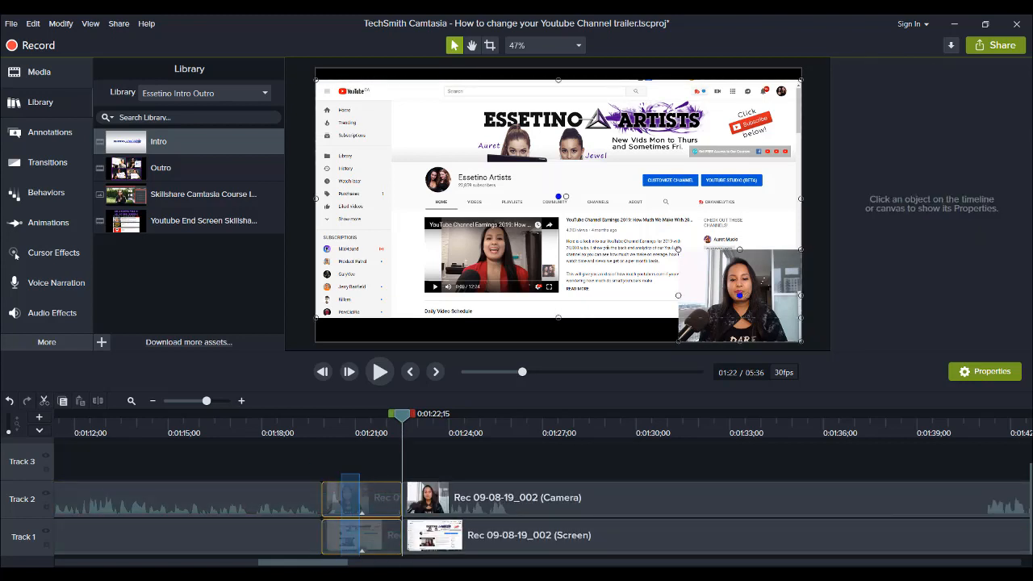
pyautogui.hotkey('ctrl', 'Delete')
# Step: Cut the long silence from 0:01:23;16 to 0:01:38;17 out of the camera and screen clips, closing the gap
pyautogui.press('space')
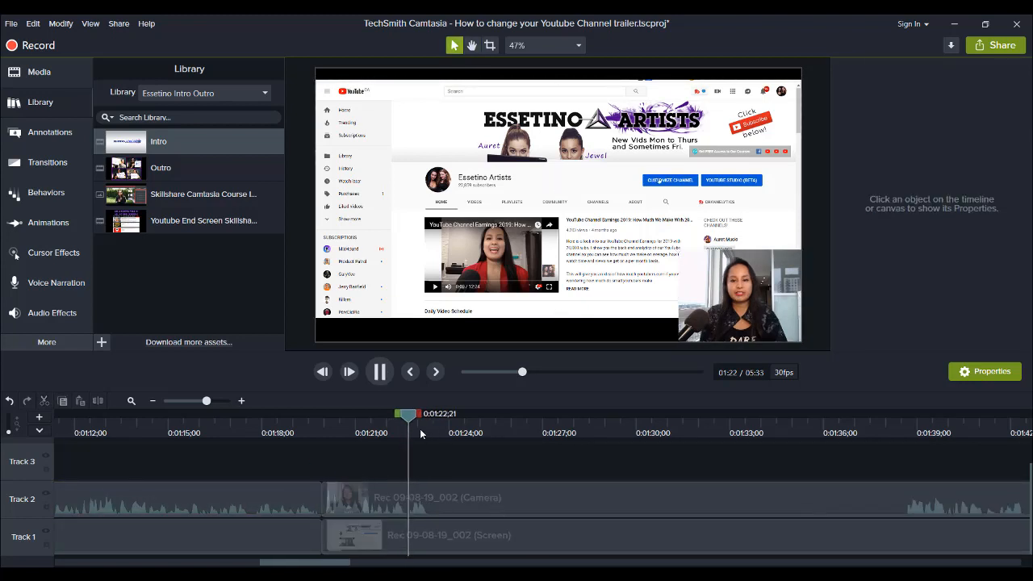
pyautogui.moveTo(390, 457); pyautogui.dragTo(399, 549)
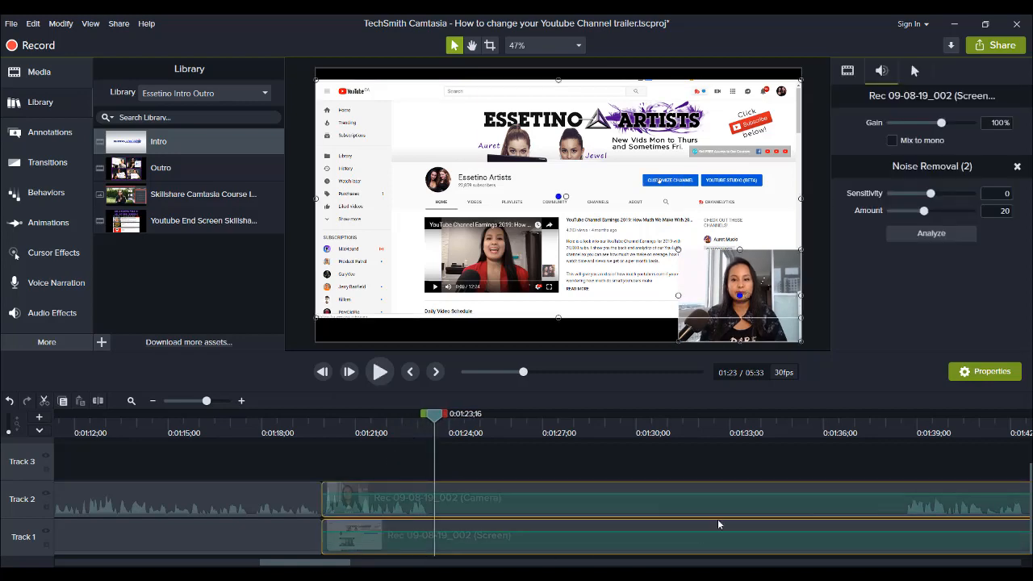
pyautogui.press('s')
pyautogui.moveTo(850, 467); pyautogui.dragTo(888, 555)
pyautogui.click(899, 424)
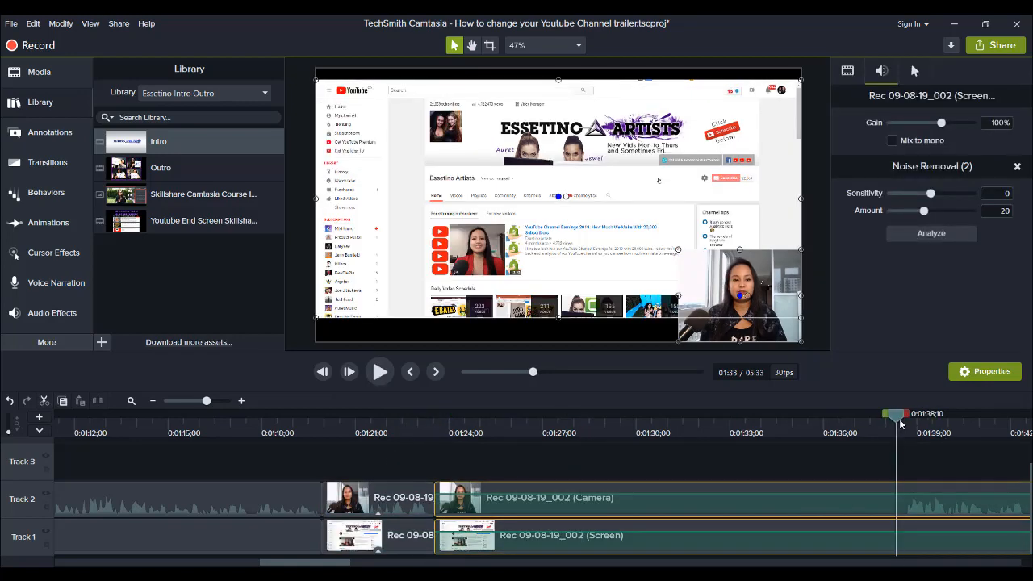
pyautogui.press('space')
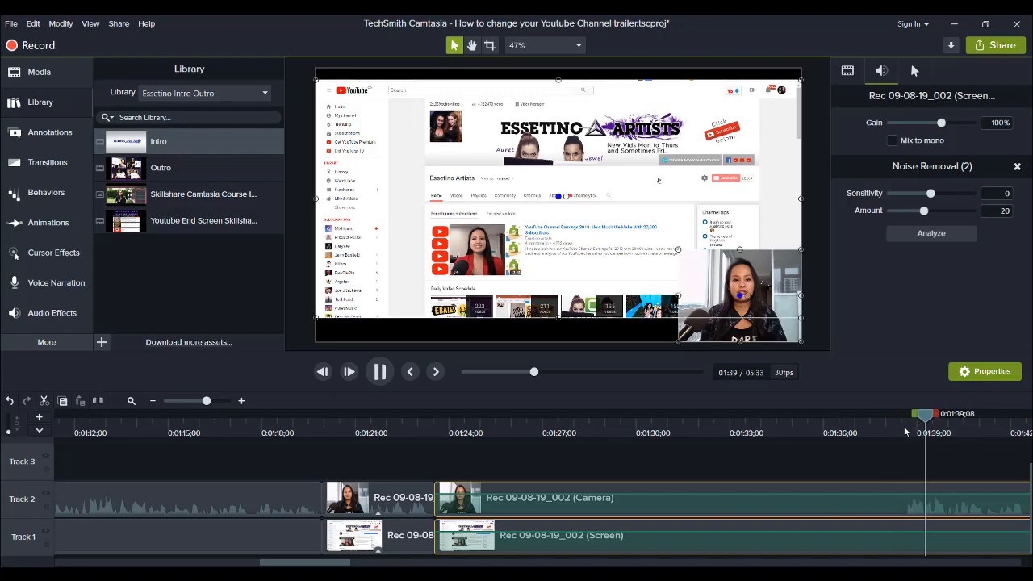
pyautogui.moveTo(929, 415); pyautogui.dragTo(910, 421)
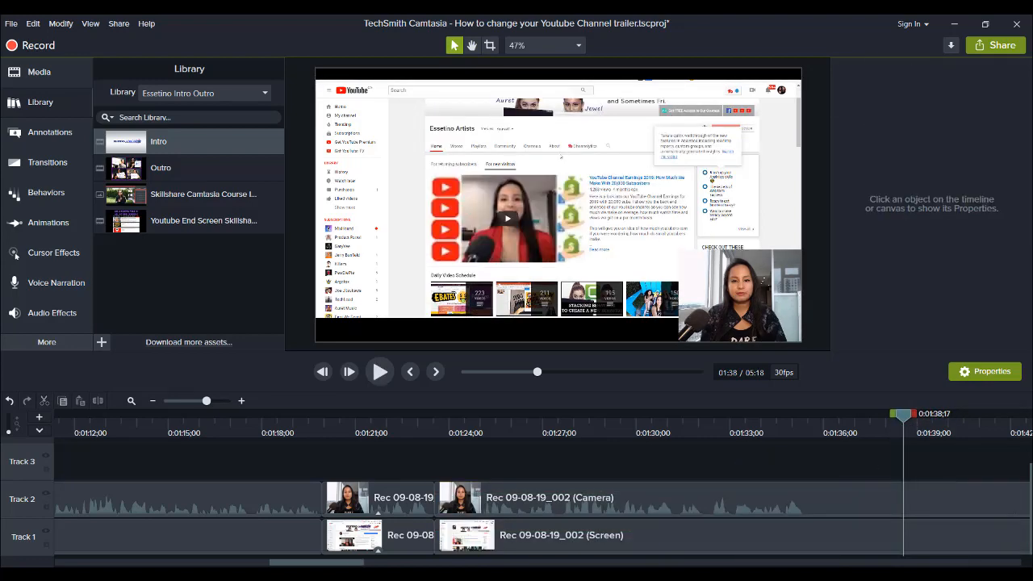
# Step: Review the cut at 0:01:23;16, play on, and ripple-delete the pause from 0:01:35;18 to 0:01:42;15 on both tracks
pyautogui.click(436, 424)
pyautogui.press('space')
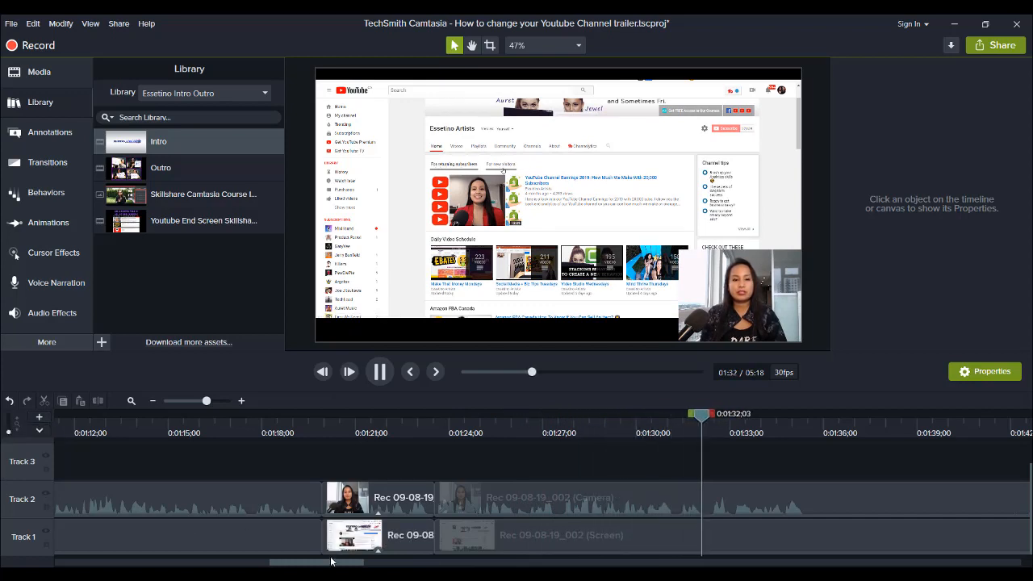
pyautogui.moveTo(334, 560); pyautogui.dragTo(377, 563)
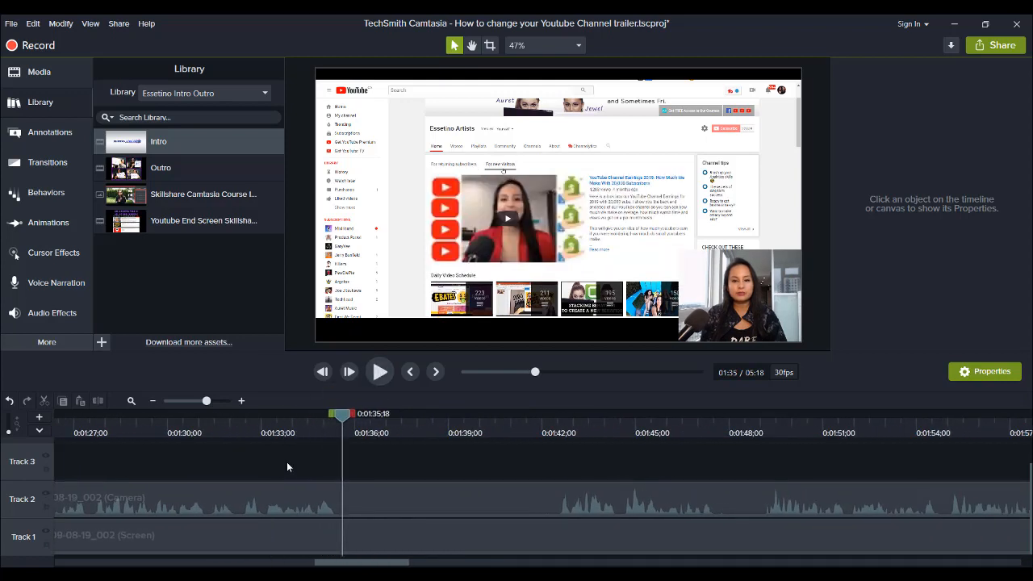
pyautogui.click(267, 551)
pyautogui.press('s')
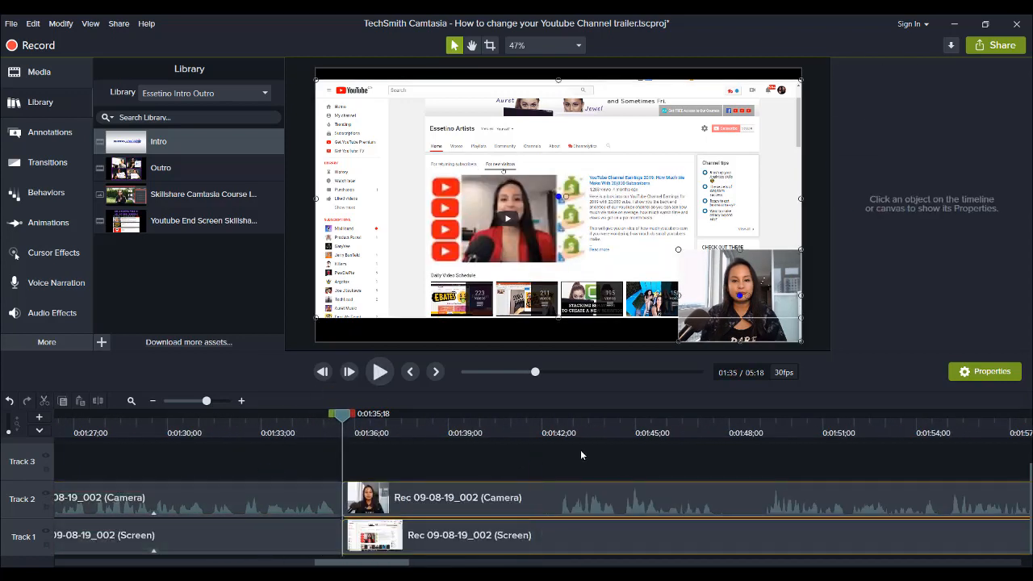
pyautogui.click(561, 418)
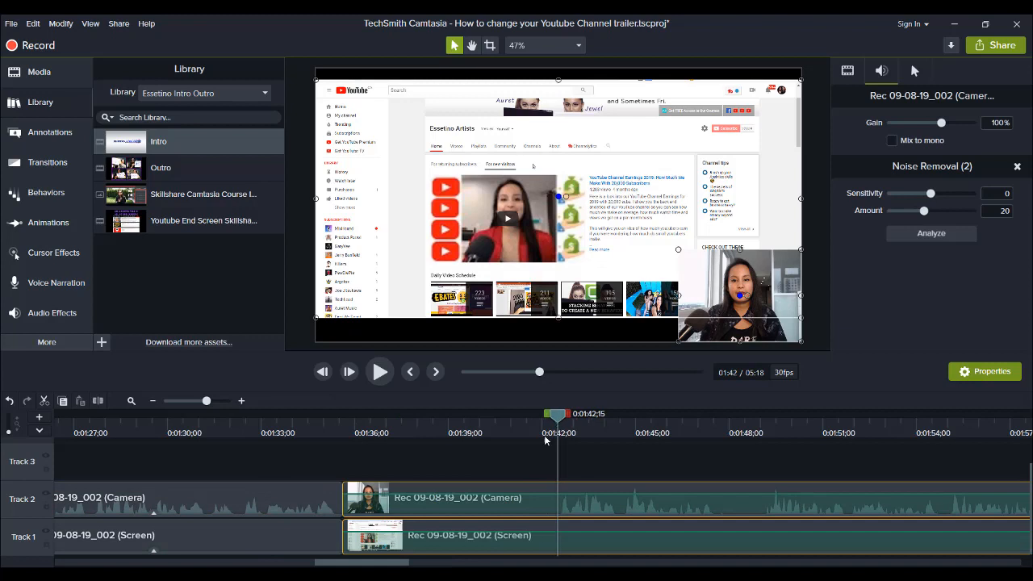
pyautogui.press('s')
pyautogui.hotkey('ctrl', 'BackSpace')
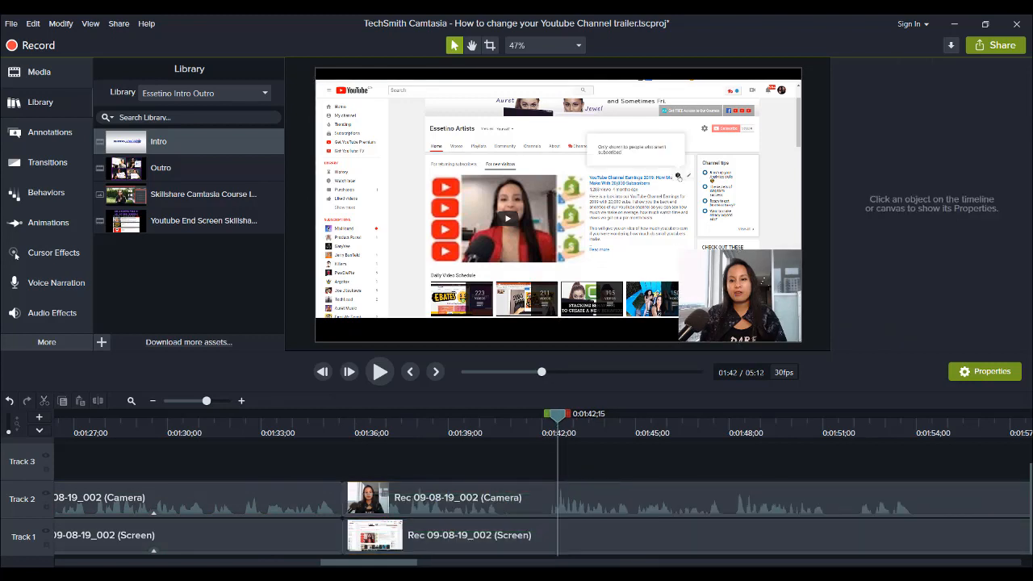
# Step: Review the cut at 0:01:35;18, play on to the next pause, and split the camera and screen clips at 0:01:40;20
pyautogui.click(343, 435)
pyautogui.press('space')
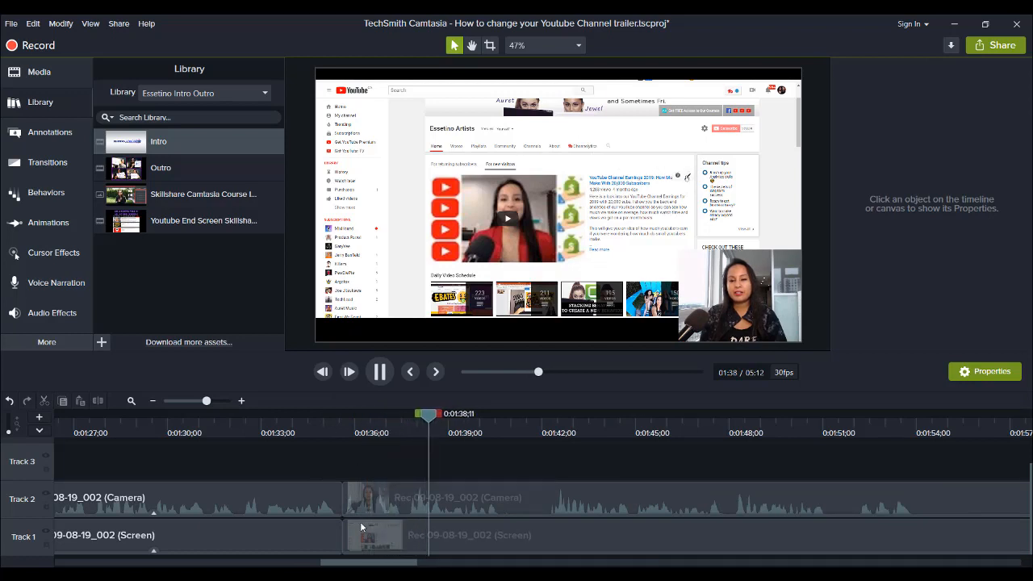
pyautogui.moveTo(343, 565); pyautogui.dragTo(367, 561)
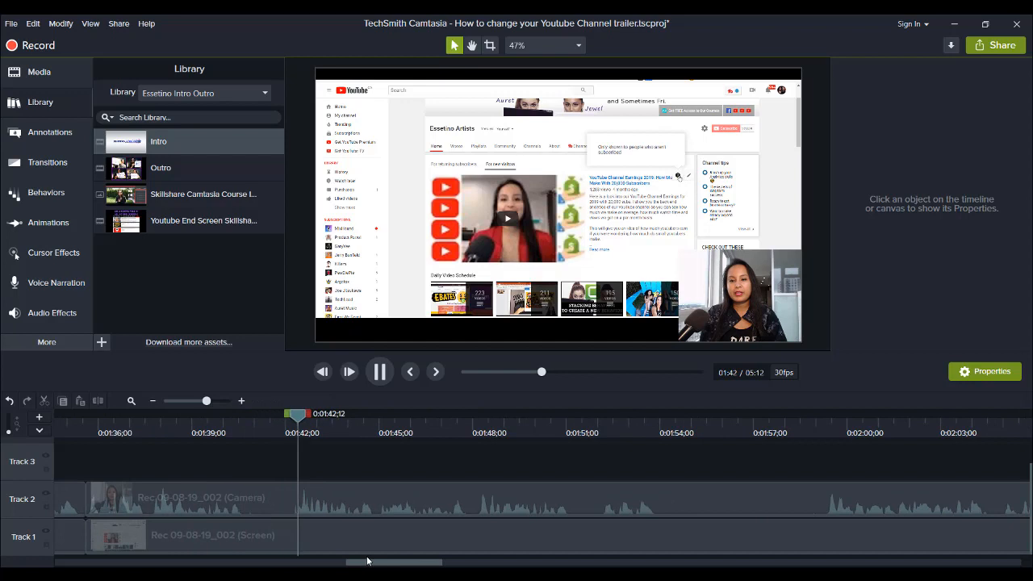
pyautogui.click(250, 498)
pyautogui.click(270, 436)
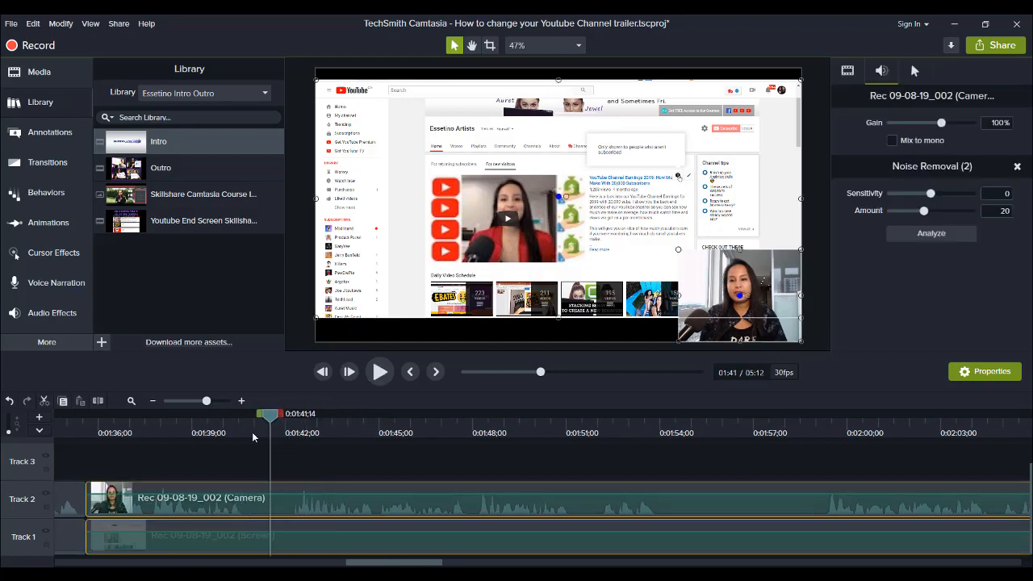
pyautogui.click(238, 440)
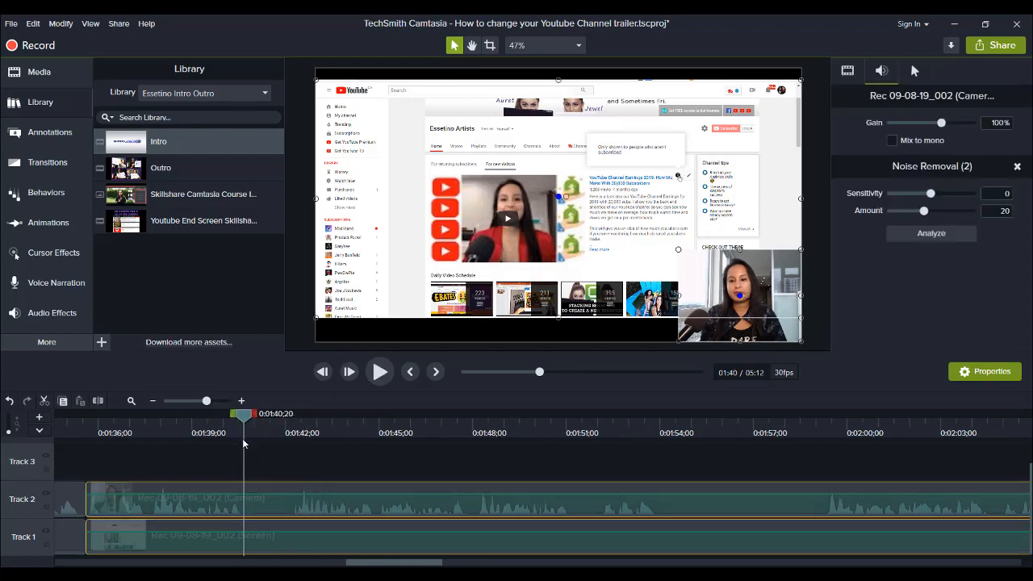
pyautogui.press('s')
# Step: Split both clips at 0:01:42;06 and ripple-delete the short pause starting at 0:01:40;20
pyautogui.moveTo(266, 460); pyautogui.dragTo(275, 547)
pyautogui.click(292, 438)
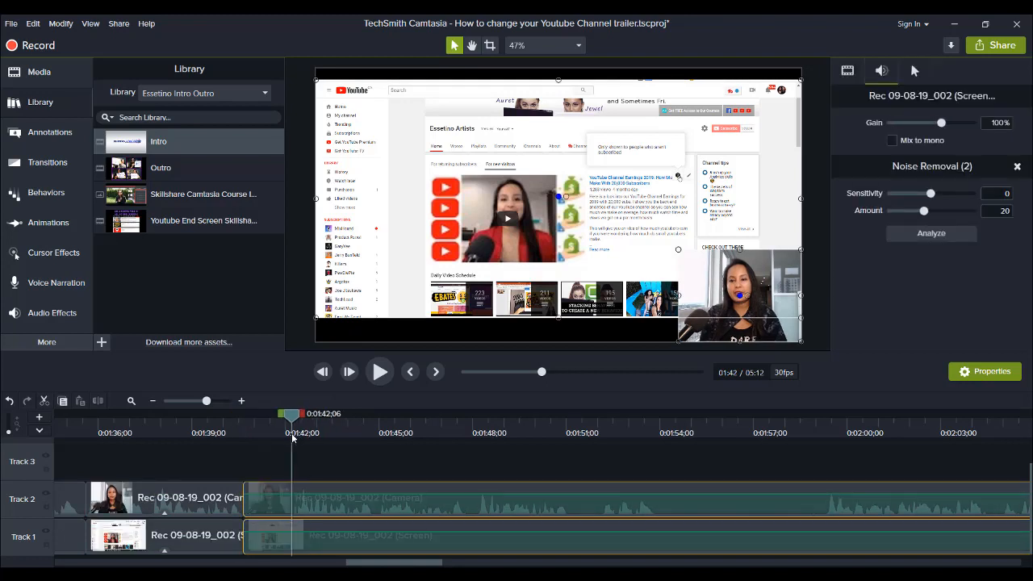
pyautogui.press('s')
pyautogui.moveTo(259, 462); pyautogui.dragTo(277, 555)
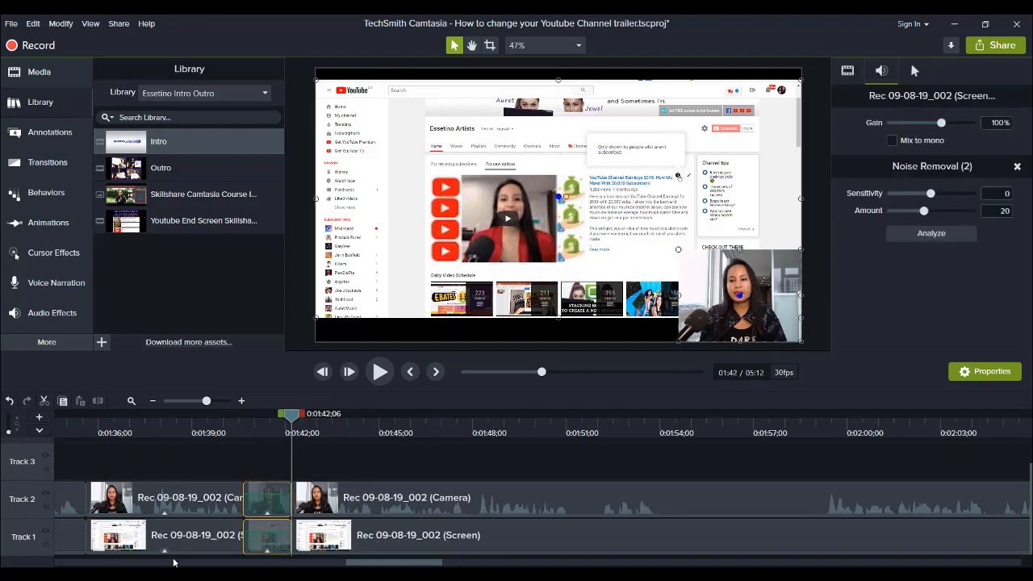
pyautogui.hotkey('ctrl', 'BackSpace')
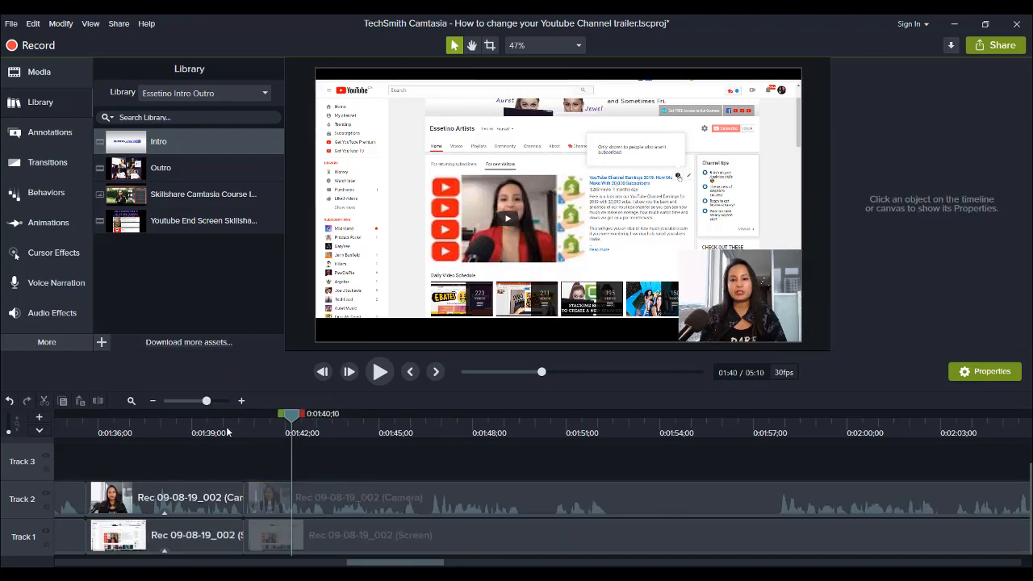
# Step: Review the cut at 0:01:40;20, play on to the next silence, and split the camera and screen clips at 0:01:52;19
pyautogui.click(227, 432)
pyautogui.press('space')
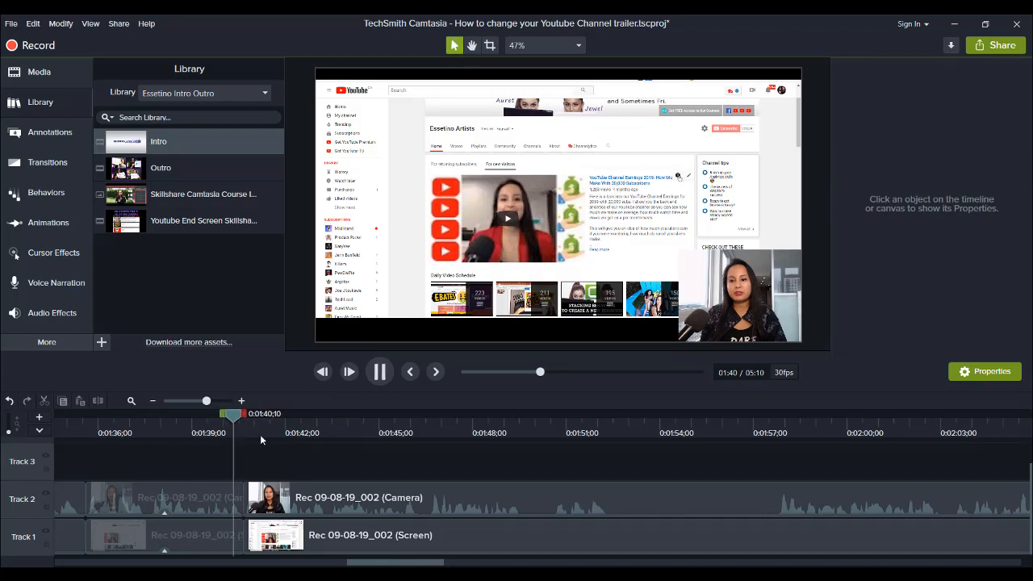
pyautogui.click(378, 371)
pyautogui.moveTo(516, 466); pyautogui.dragTo(486, 553)
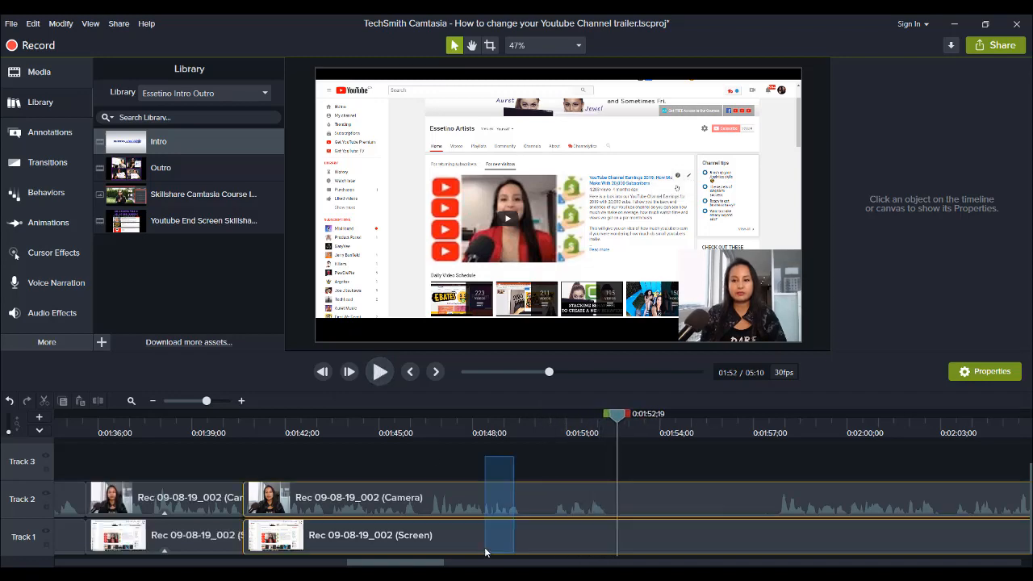
pyautogui.press('s')
# Step: Split both clips at about 0:01:57;22 and ripple-delete the silent piece starting at 0:01:52;19
pyautogui.click(764, 524)
pyautogui.click(780, 426)
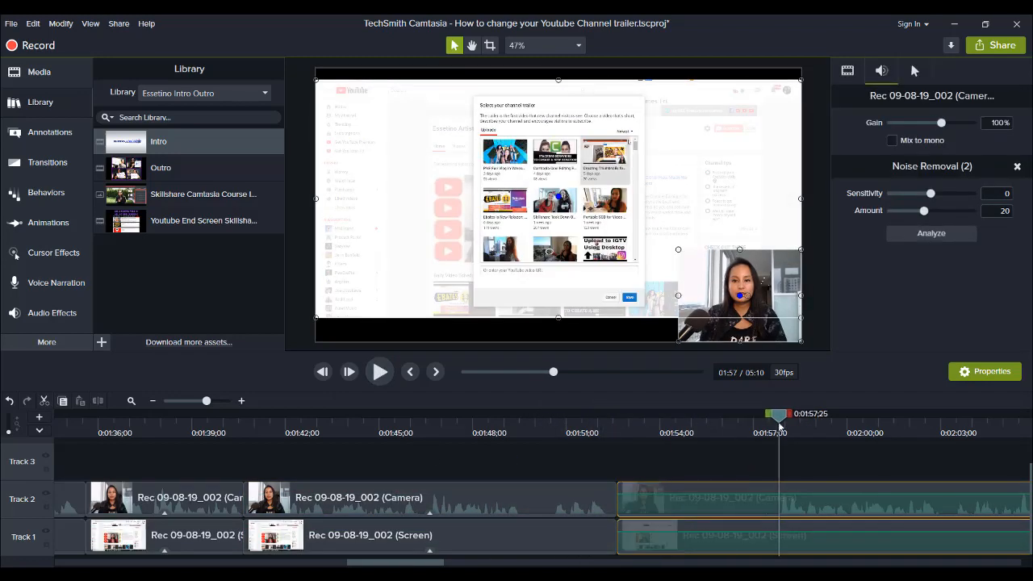
pyautogui.press('s')
pyautogui.moveTo(711, 474); pyautogui.dragTo(634, 549)
pyautogui.hotkey('ctrl', 'Delete')
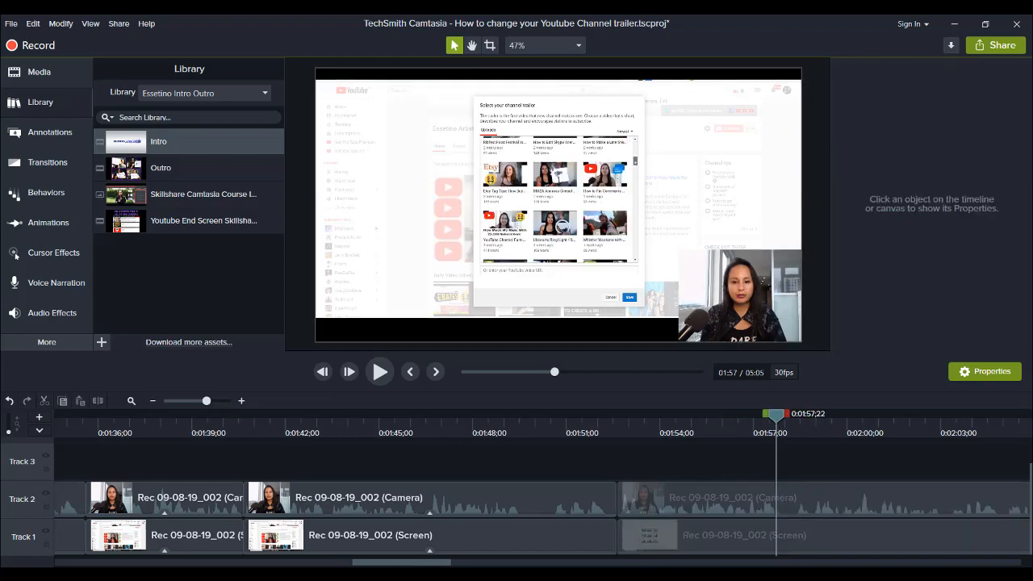
# Step: Play on from the cut at 0:01:52;19 to the next silence and split the camera and screen clips at 0:02:20;22
pyautogui.click(619, 425)
pyautogui.press('space')
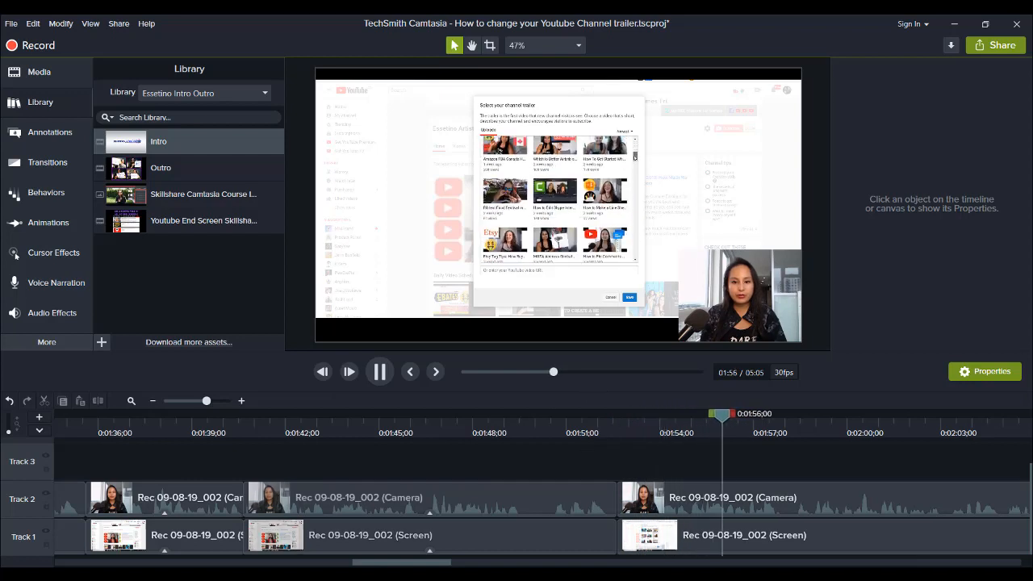
pyautogui.moveTo(392, 562); pyautogui.dragTo(463, 562)
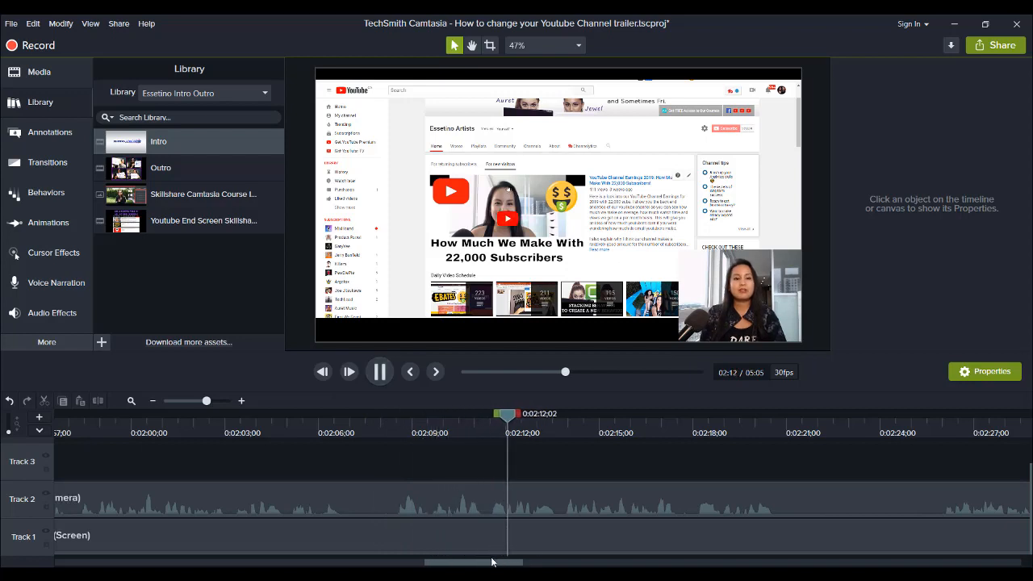
pyautogui.moveTo(494, 560); pyautogui.dragTo(539, 563)
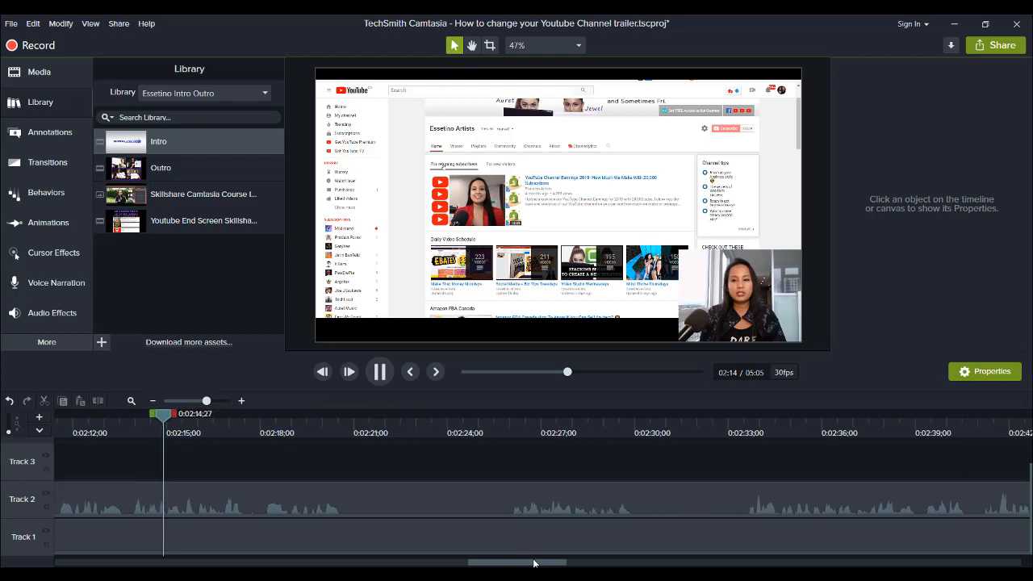
pyautogui.click(380, 372)
pyautogui.moveTo(289, 470); pyautogui.dragTo(328, 560)
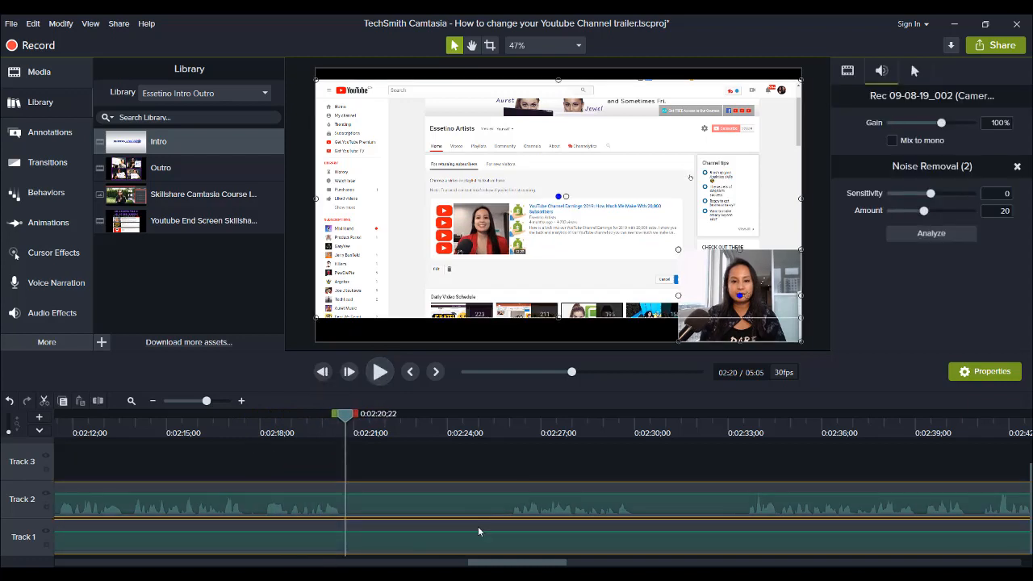
pyautogui.press('s')
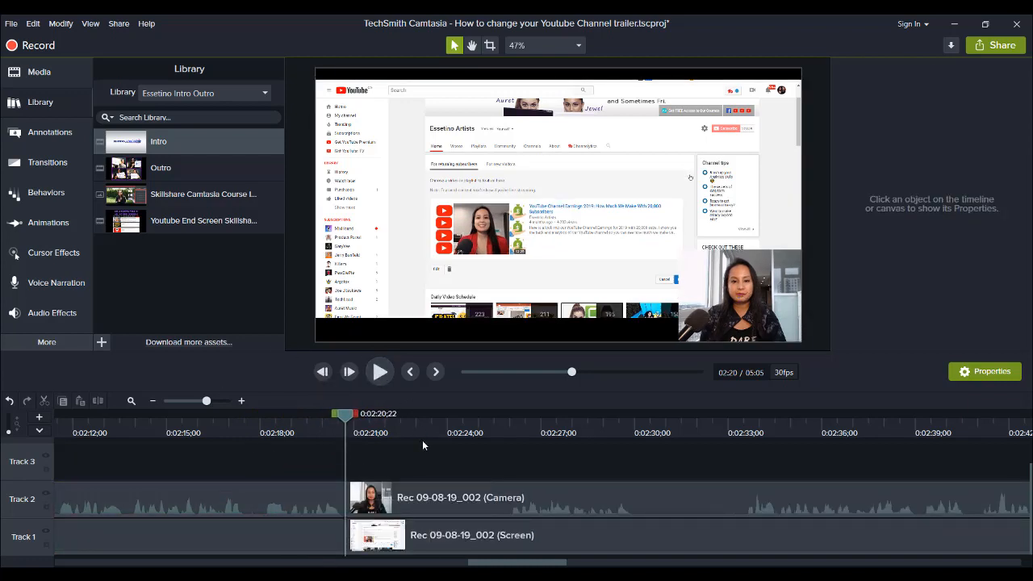
# Step: Split both clips at 0:02:26;00 and ripple-delete the silent piece starting at 0:02:20;22
pyautogui.moveTo(476, 473); pyautogui.dragTo(520, 548)
pyautogui.click(498, 426)
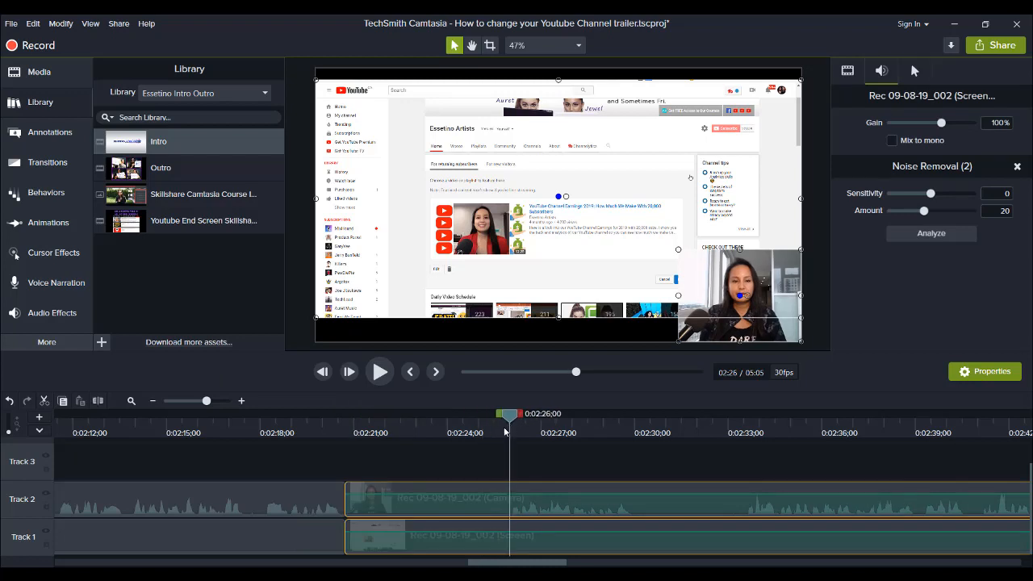
pyautogui.press('s')
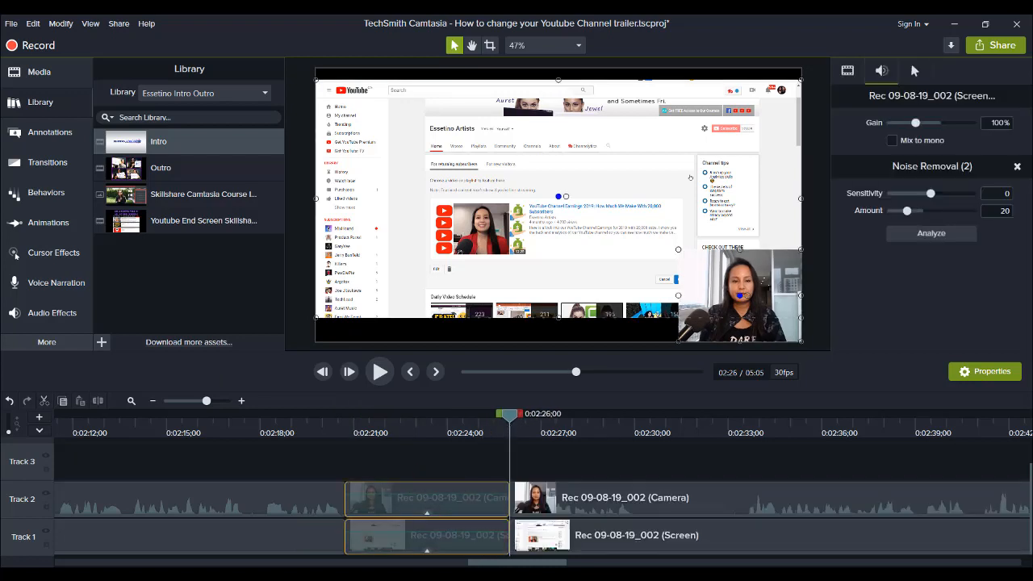
pyautogui.hotkey('ctrl', 'Delete')
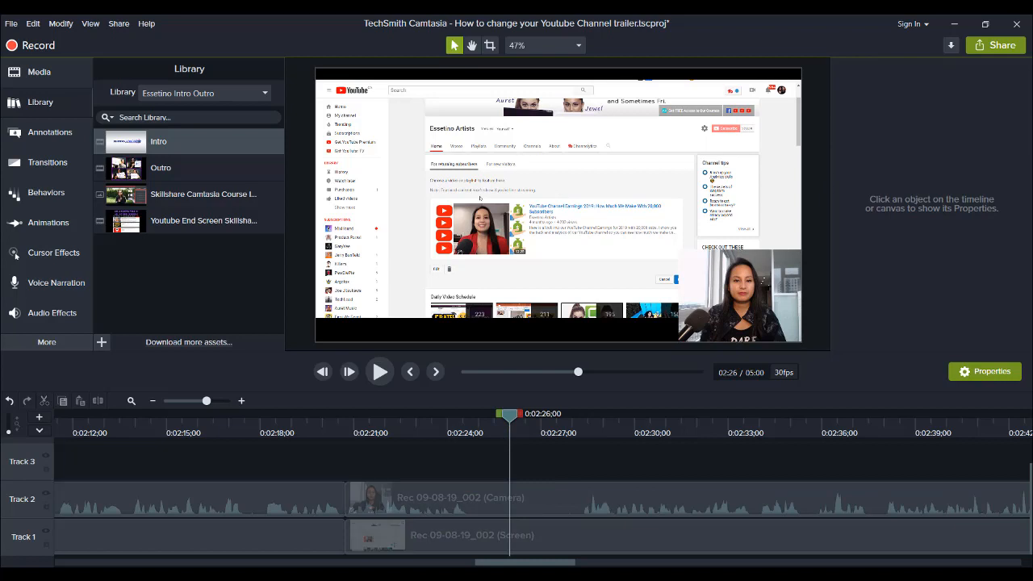
# Step: Preview the section after the cut at 0:02:20;22 and split the camera and screen clips at 0:02:24;23, where speech stops
pyautogui.click(355, 431)
pyautogui.press('space')
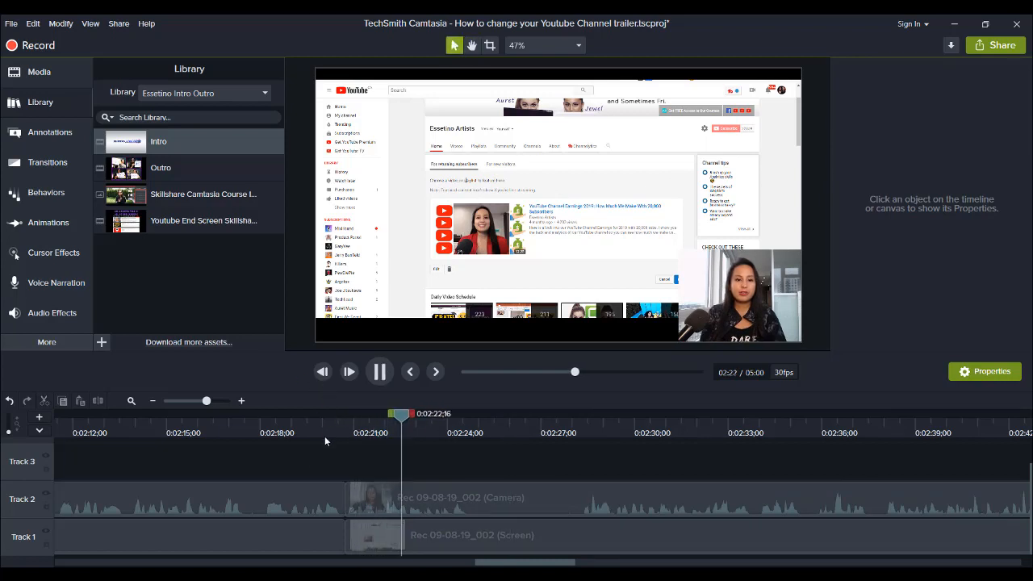
pyautogui.click(379, 371)
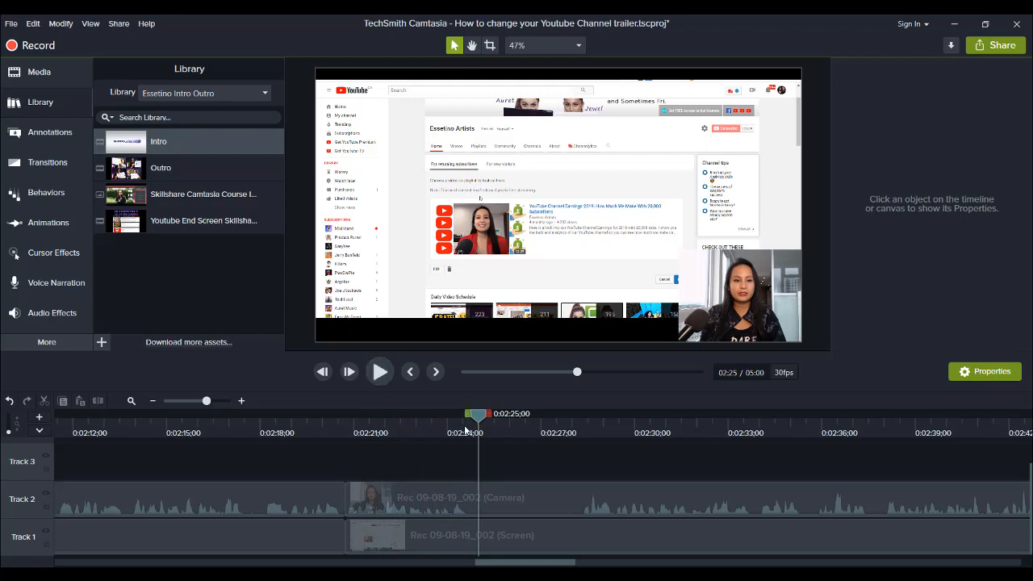
pyautogui.click(367, 489)
pyautogui.press('Left')
pyautogui.press('Left')
pyautogui.press('Left')
pyautogui.press('Left')
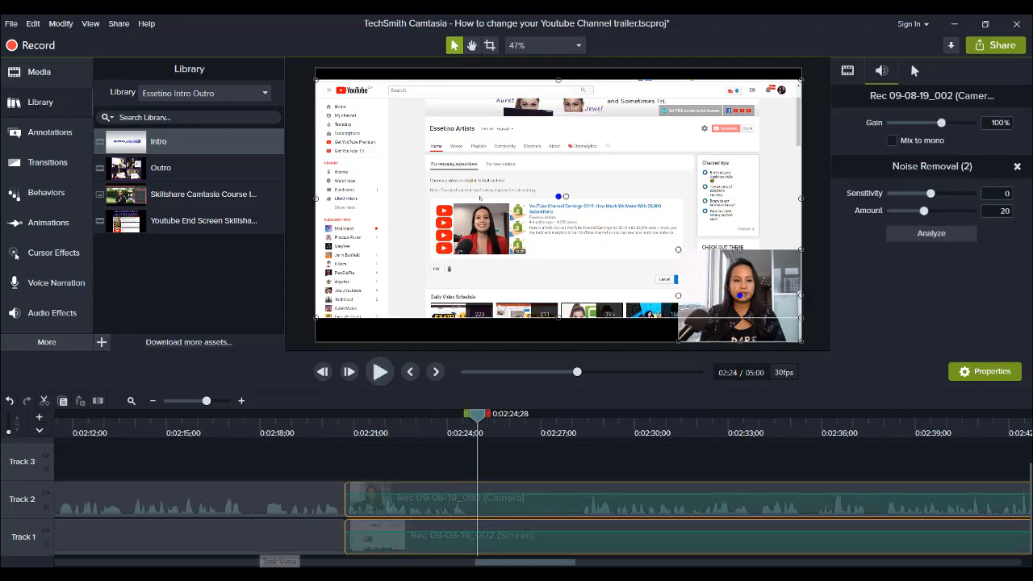
pyautogui.press('s')
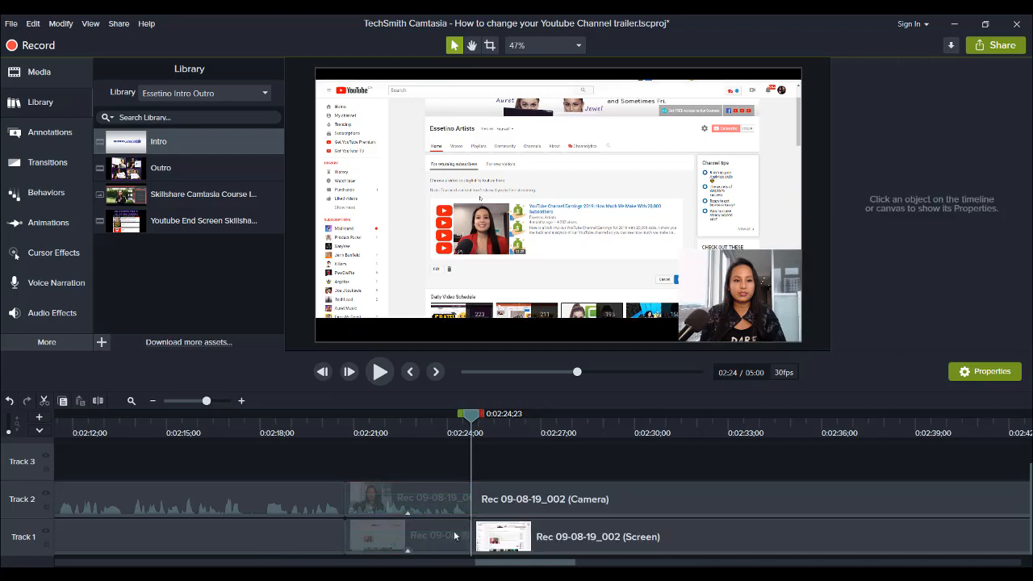
# Step: Split both clips at 0:02:28;09 and ripple-delete the pause starting at 0:02:24;23
pyautogui.moveTo(542, 459); pyautogui.dragTo(548, 554)
pyautogui.click(582, 430)
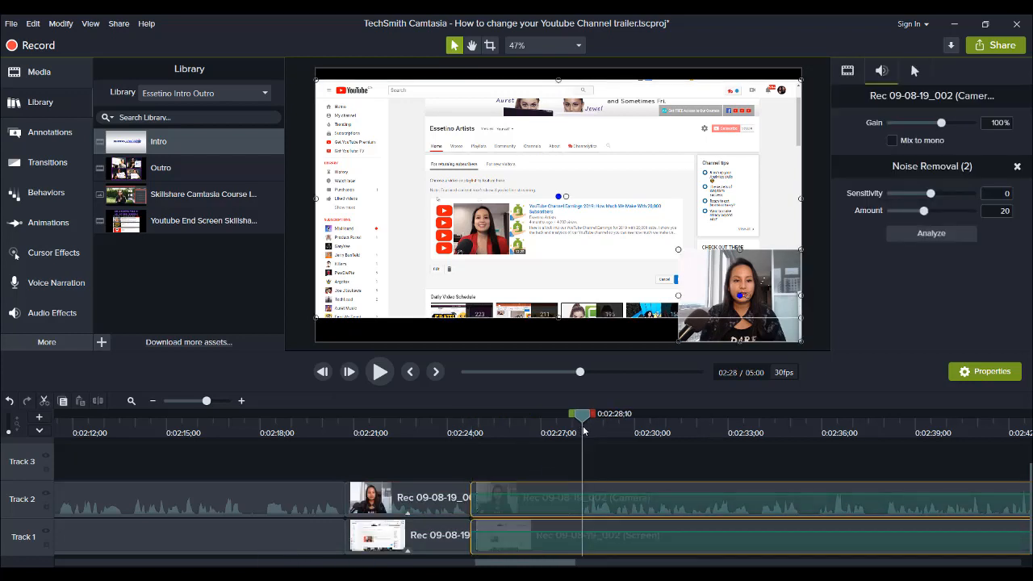
pyautogui.press('s')
pyautogui.moveTo(555, 460); pyautogui.dragTo(556, 554)
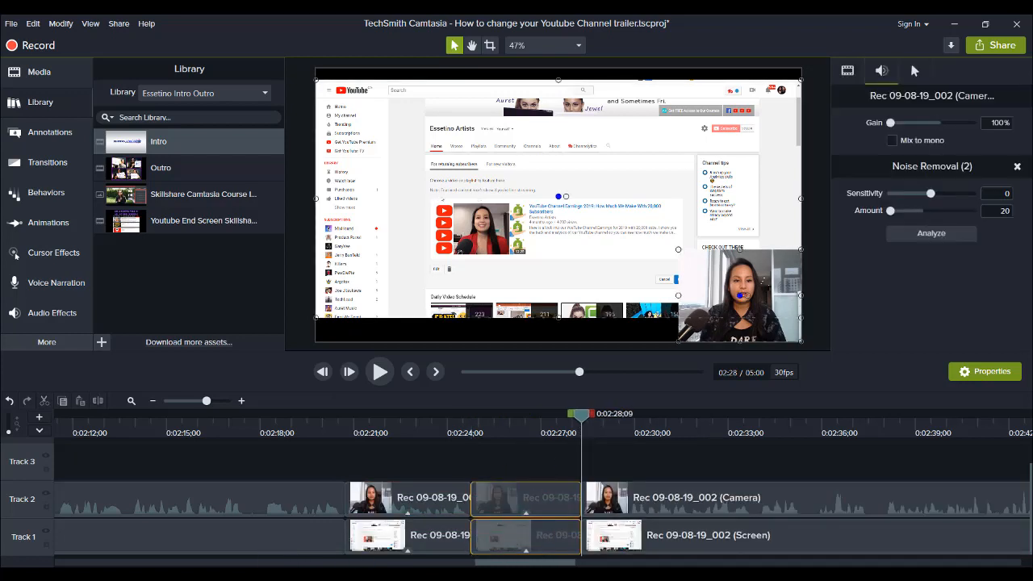
pyautogui.hotkey('ctrl', 'BackSpace')
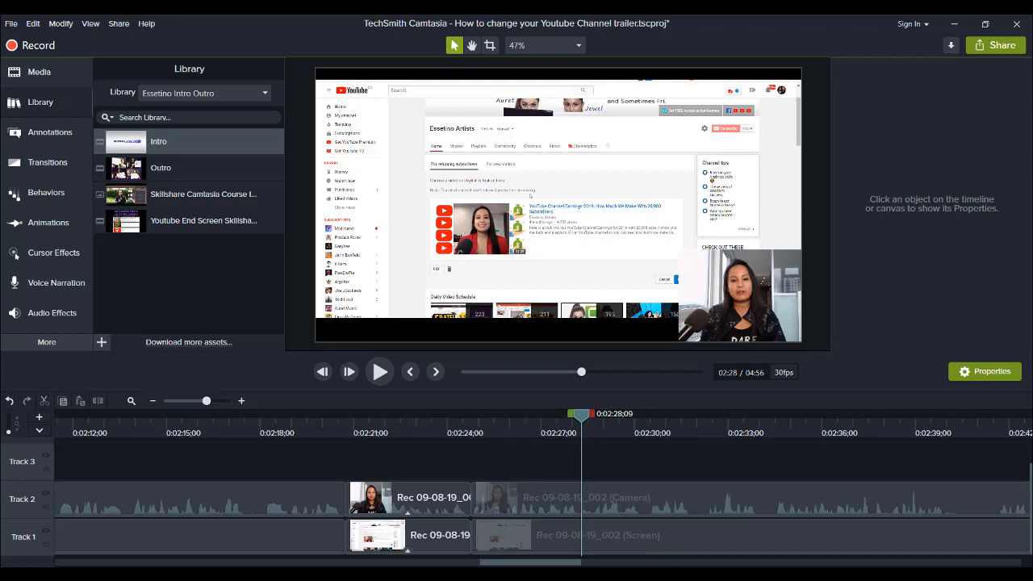
# Step: Play on from the cut at 0:02:24;23 to the next silence and split the camera and screen clips at 0:02:43;00
pyautogui.click(475, 428)
pyautogui.press('space')
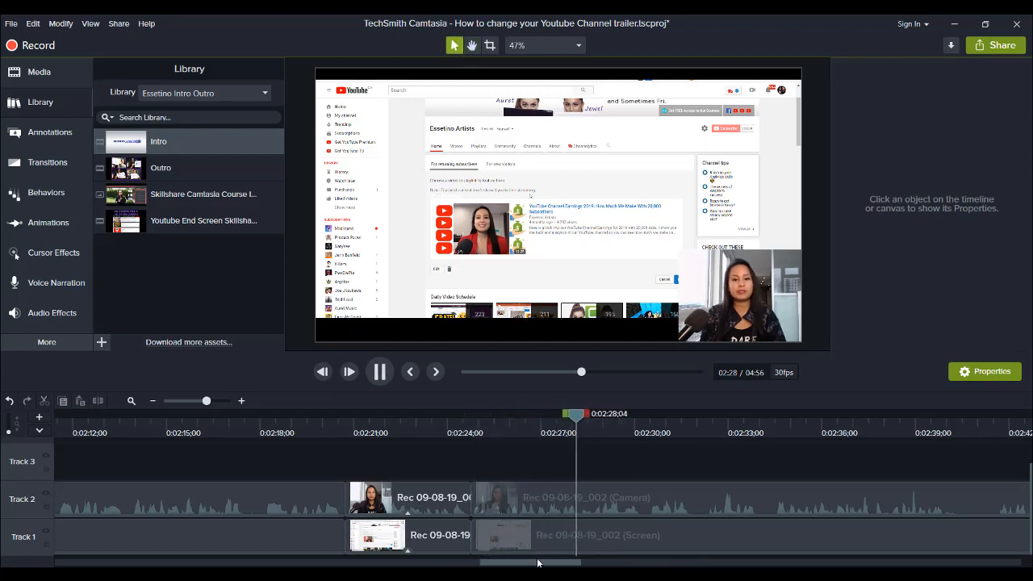
pyautogui.moveTo(537, 562); pyautogui.dragTo(599, 560)
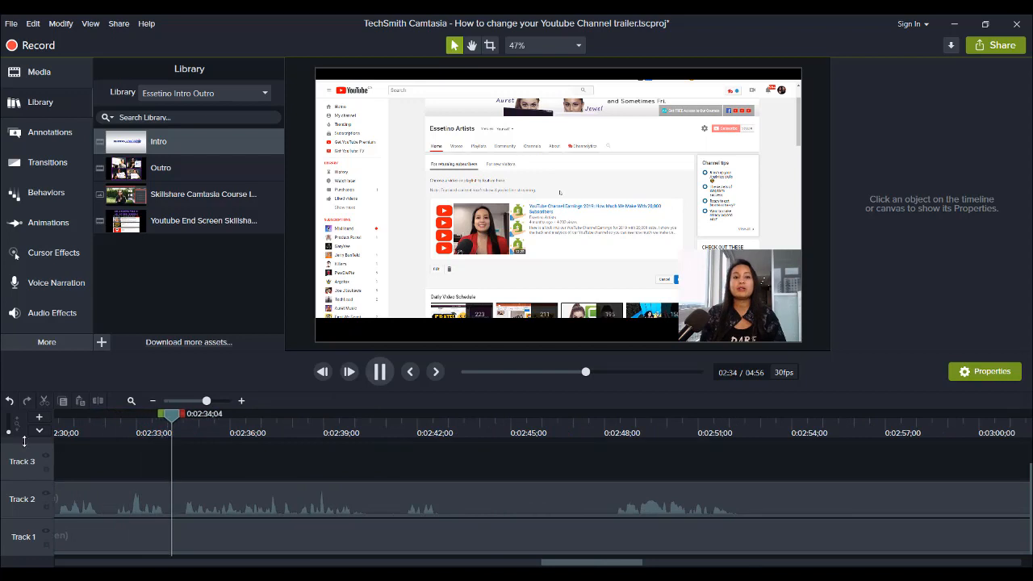
pyautogui.click(70, 433)
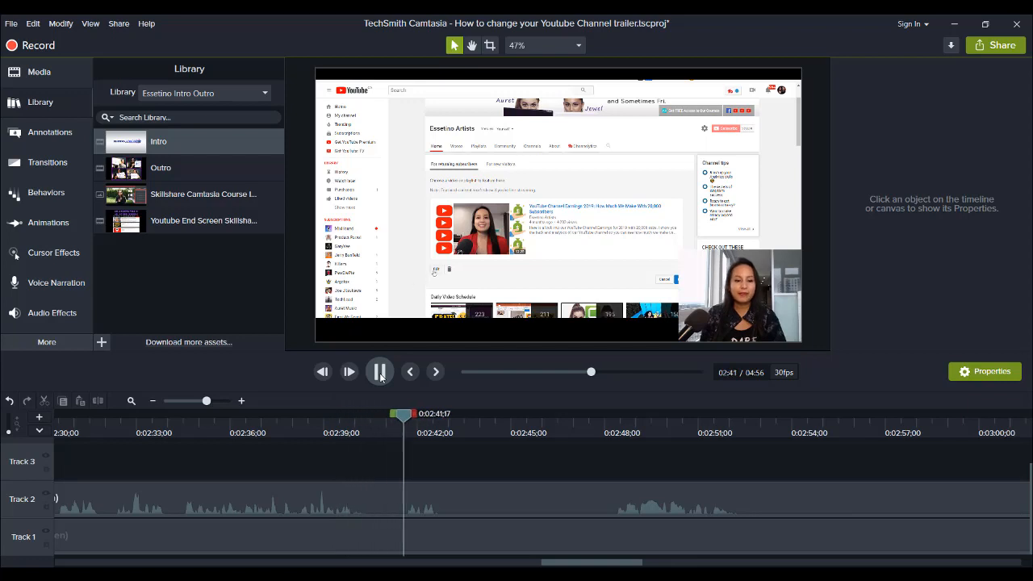
pyautogui.click(397, 492)
pyautogui.press('s')
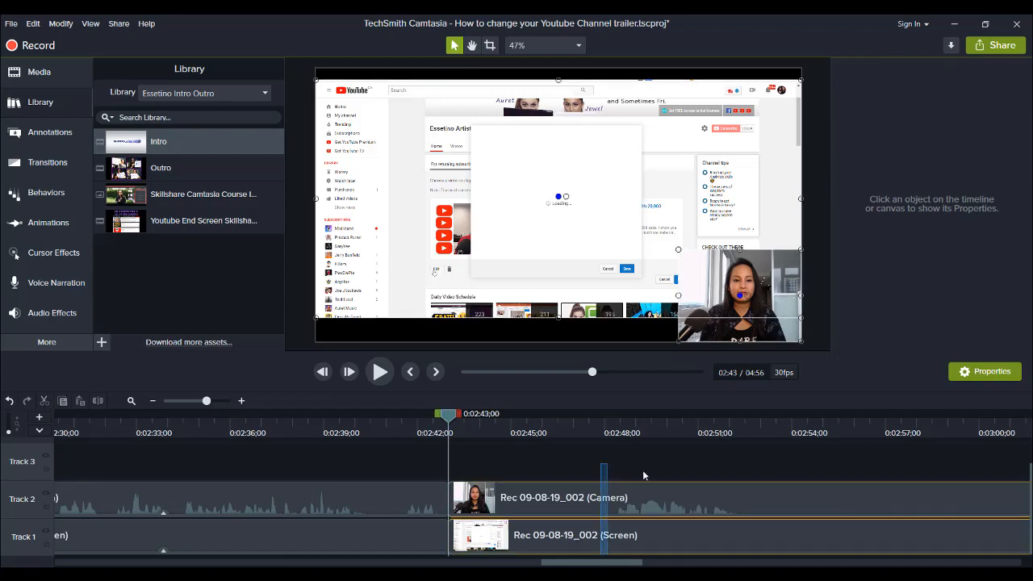
# Step: Split both clips at 0:02:48;11 and ripple-delete the silent piece starting at 0:02:43;00
pyautogui.click(614, 432)
pyautogui.moveTo(614, 432); pyautogui.dragTo(615, 432)
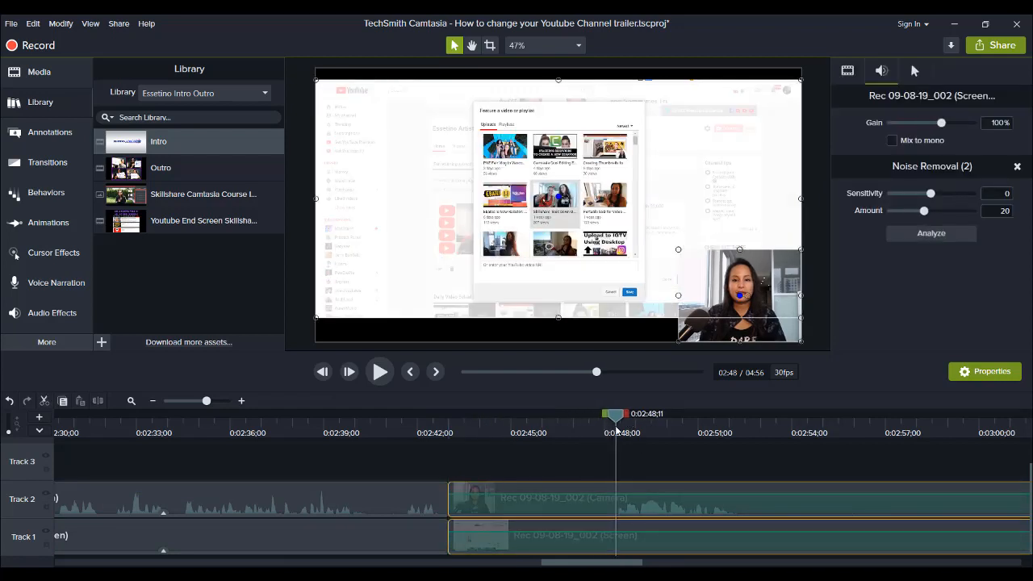
pyautogui.press('s')
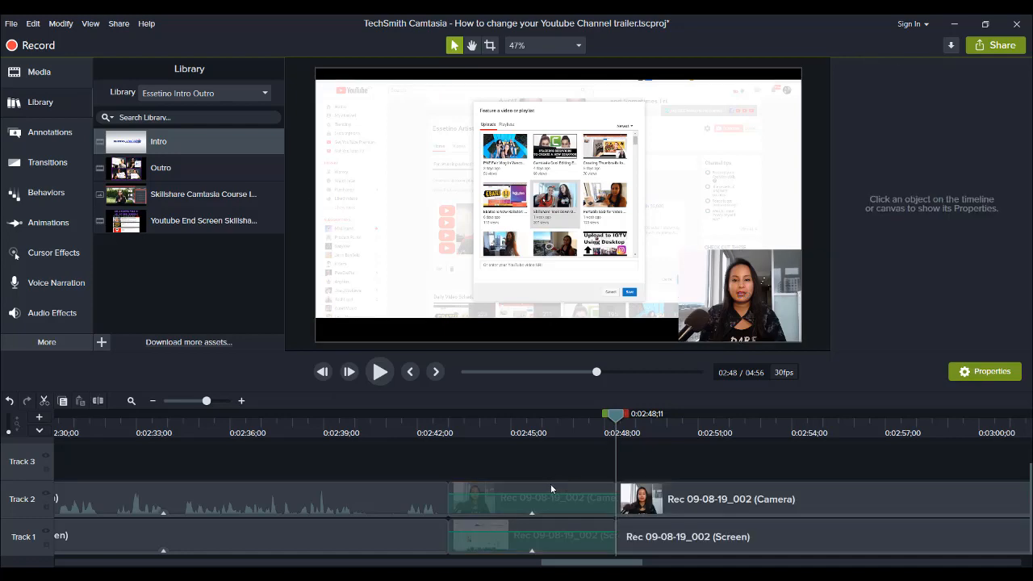
pyautogui.click(550, 487)
pyautogui.hotkey('ctrl', 'BackSpace')
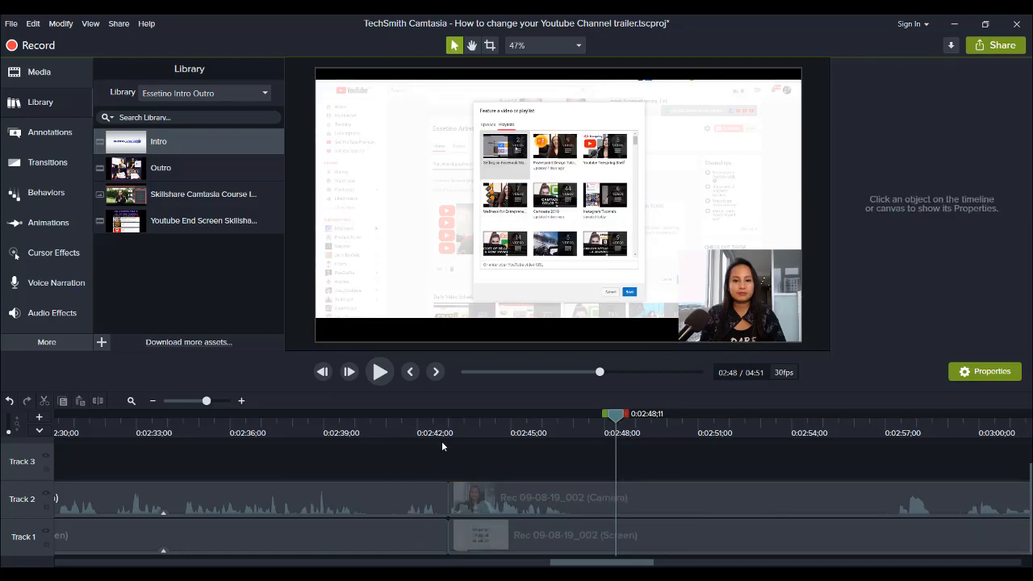
# Step: Preview the cut at 0:02:43;00 and sample the following footage up to 0:03:10;28 for the end of the dead section
pyautogui.click(415, 426)
pyautogui.press('space')
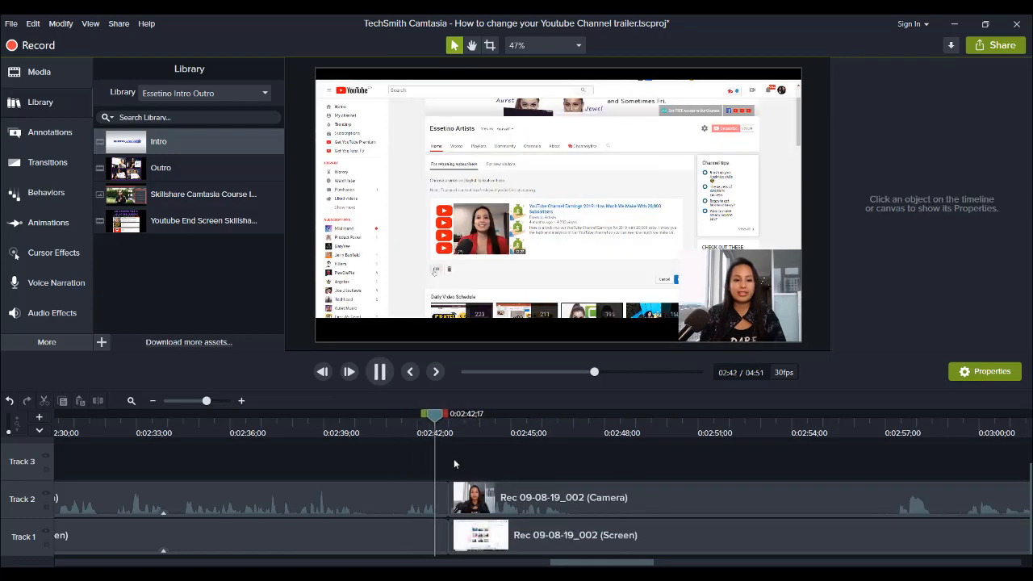
pyautogui.click(890, 433)
pyautogui.press('space')
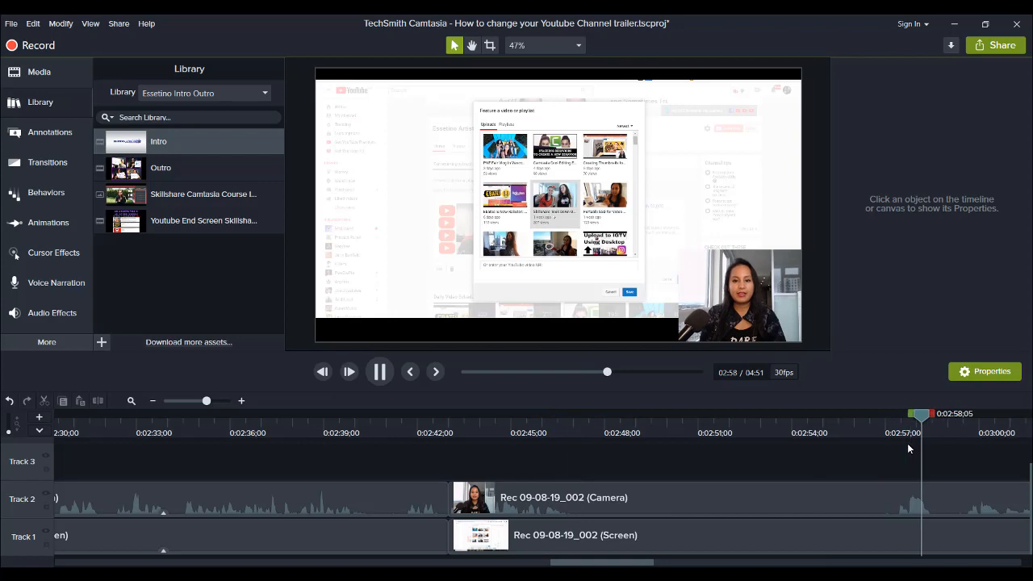
pyautogui.click(954, 425)
pyautogui.press('space')
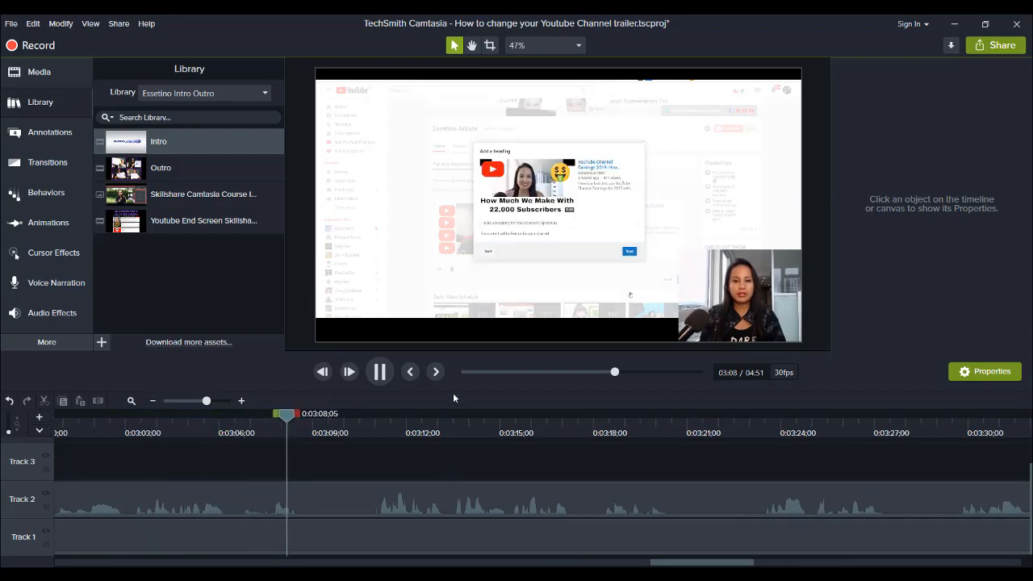
pyautogui.click(379, 372)
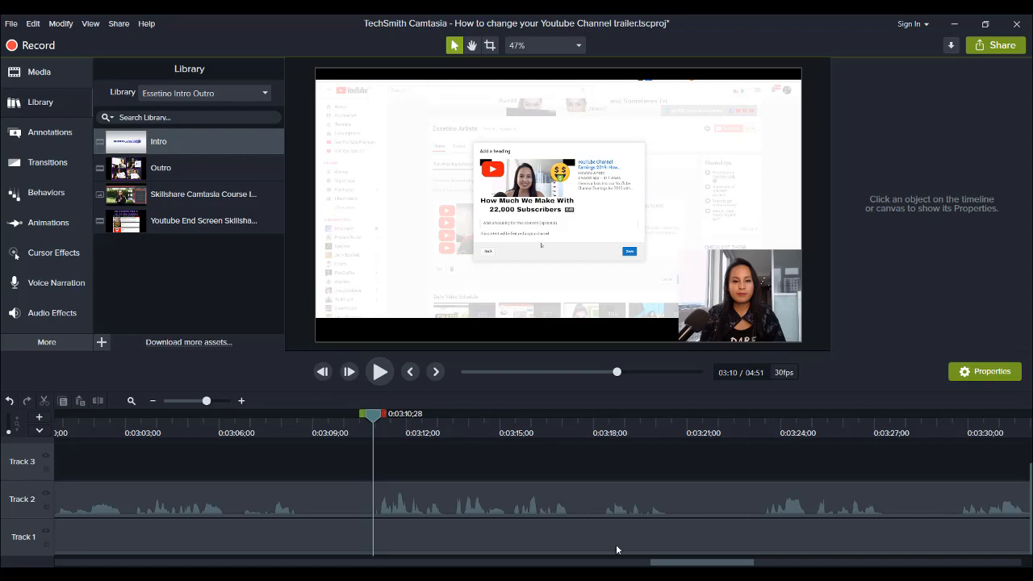
# Step: Replay the transition across the cut at 0:02:43;00 to check how the dialog footage continues up to 0:02:47;04
pyautogui.moveTo(674, 563); pyautogui.dragTo(601, 566)
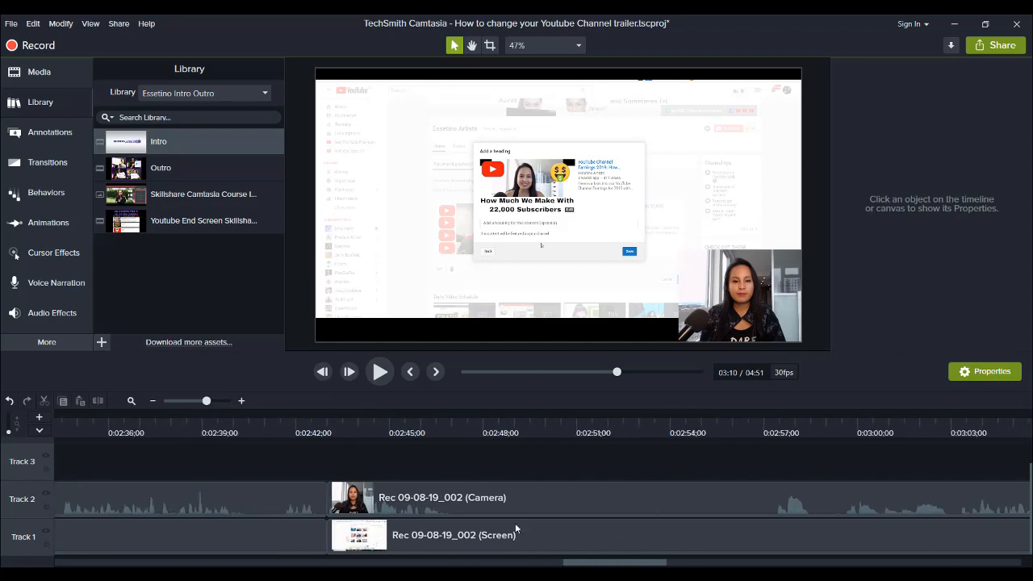
pyautogui.click(368, 429)
pyautogui.press('space')
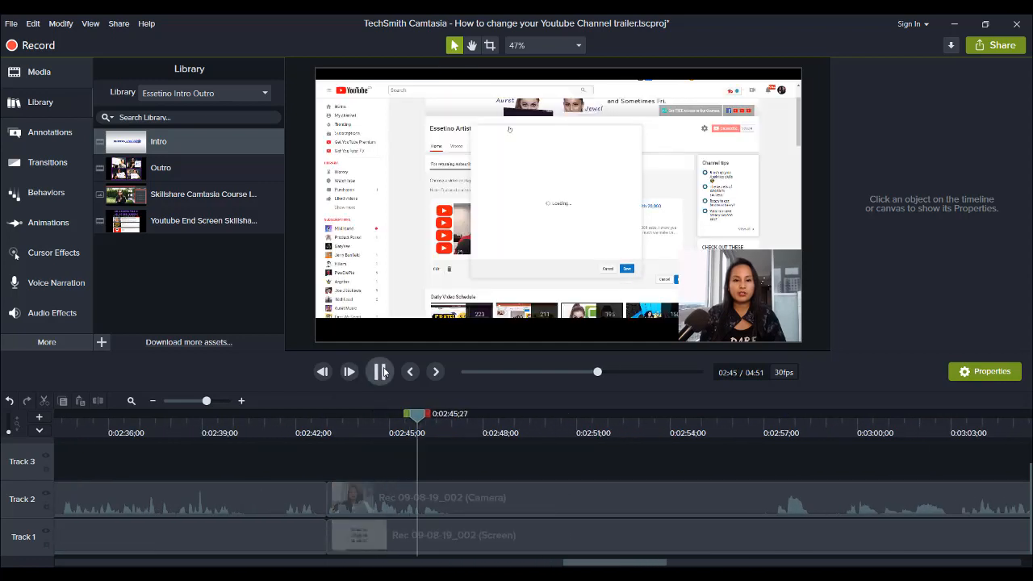
pyautogui.click(380, 371)
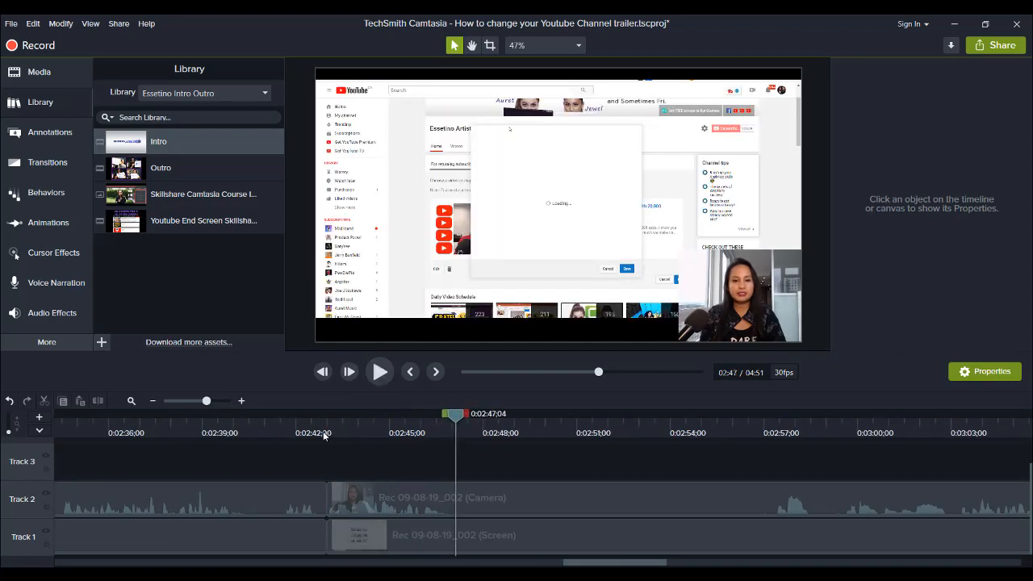
pyautogui.click(292, 425)
pyautogui.press('space')
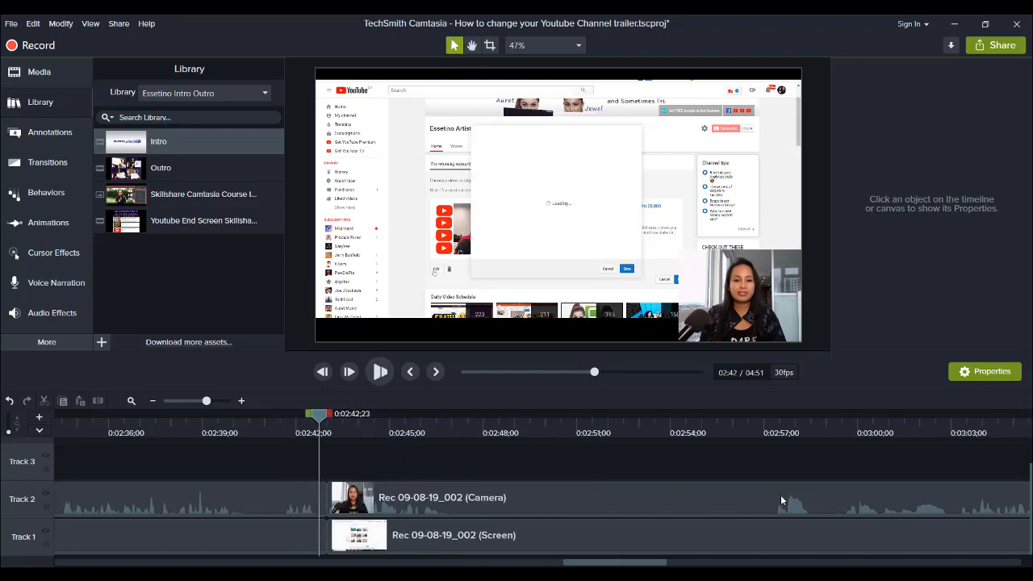
pyautogui.press('space')
# Step: Split the camera and screen clips at 0:02:59;16 and ripple-delete the piece starting at 0:02:43;00
pyautogui.click(831, 428)
pyautogui.press('space')
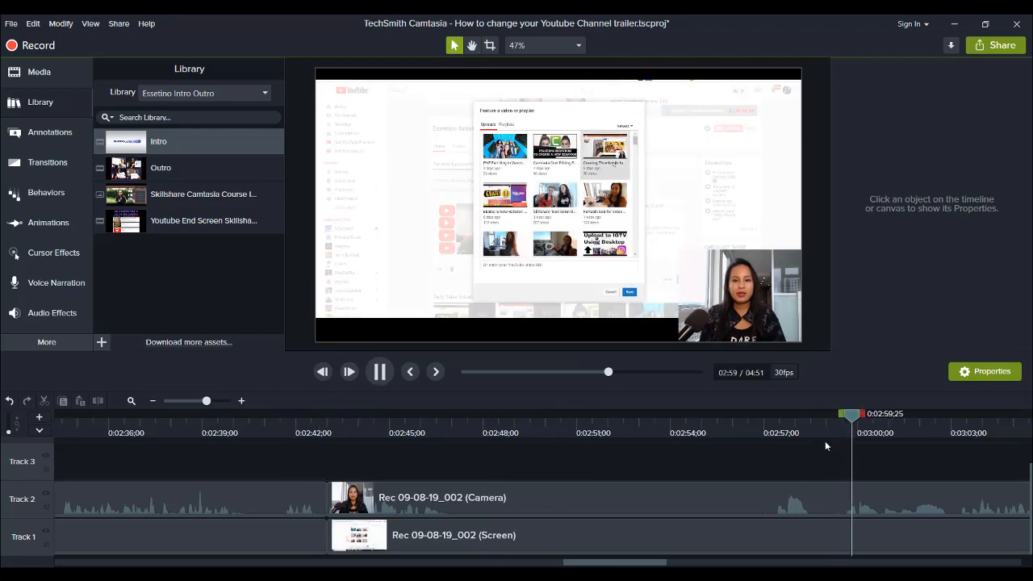
pyautogui.press('space')
pyautogui.click(849, 430)
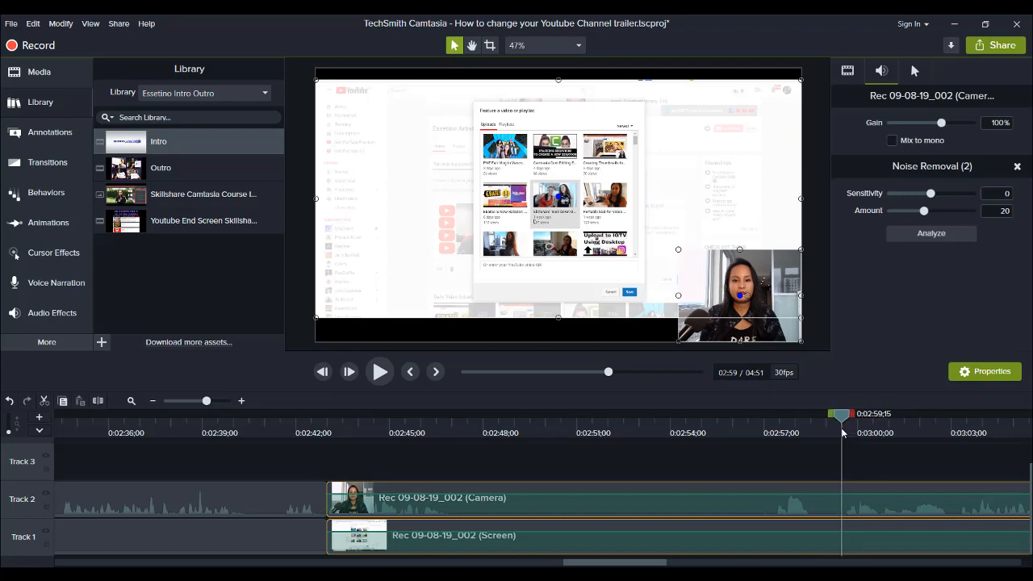
pyautogui.press('s')
pyautogui.moveTo(741, 461); pyautogui.dragTo(460, 526)
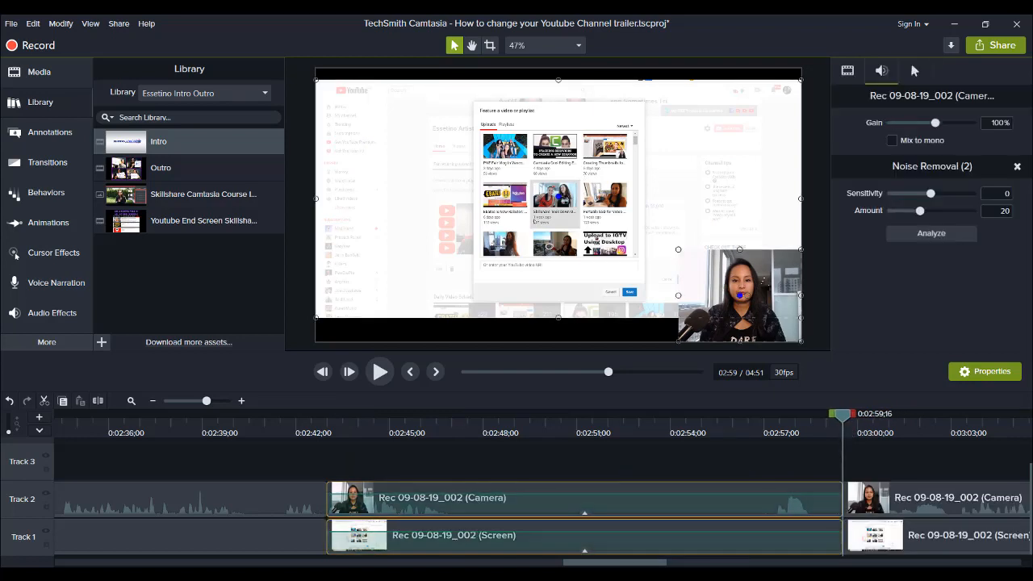
pyautogui.hotkey('ctrl', 'BackSpace')
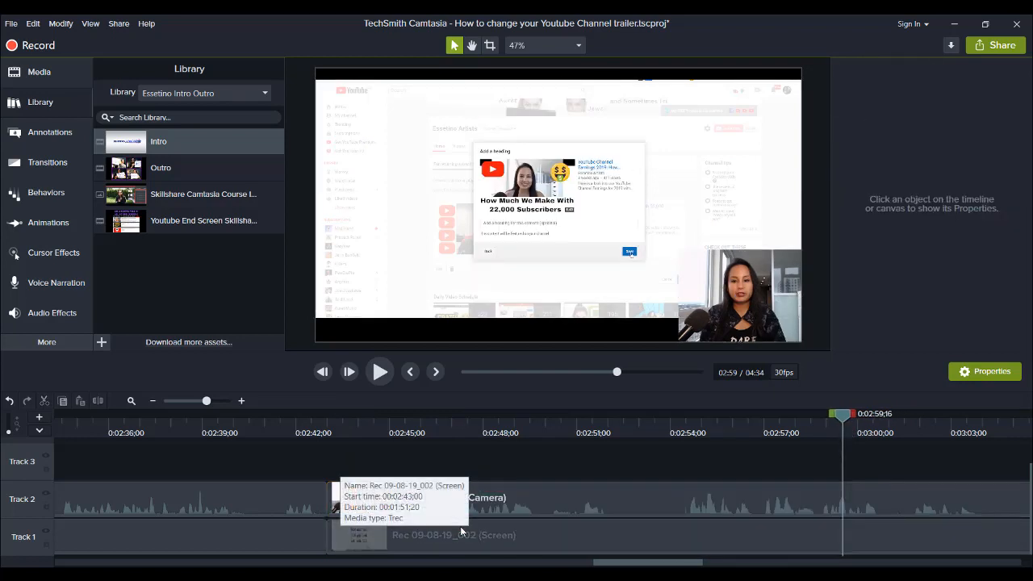
# Step: Play on from the cut at 0:02:43;00 to the next silence and split both clips at 0:02:52;04
pyautogui.click(327, 430)
pyautogui.press('space')
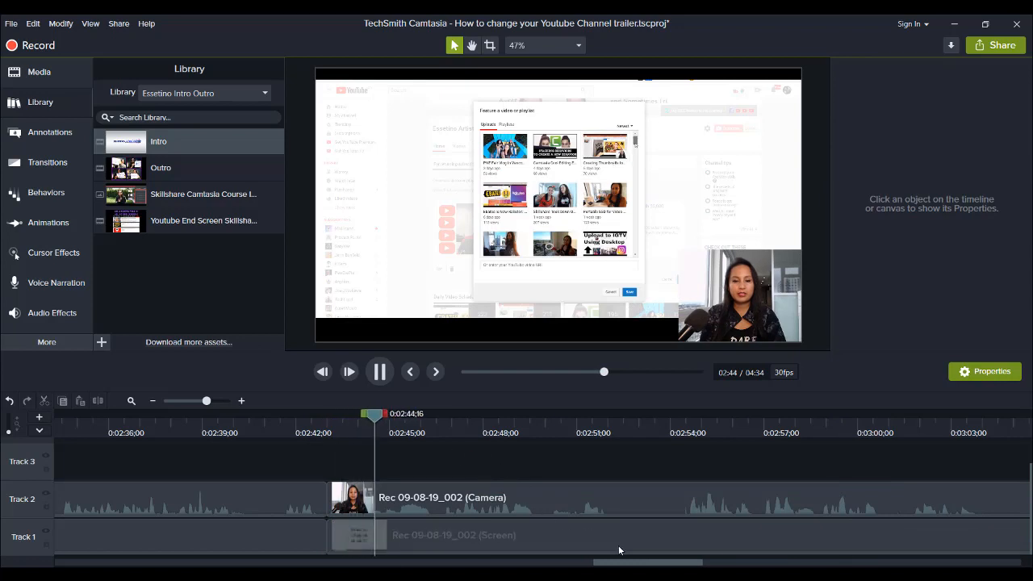
pyautogui.moveTo(616, 562); pyautogui.dragTo(645, 562)
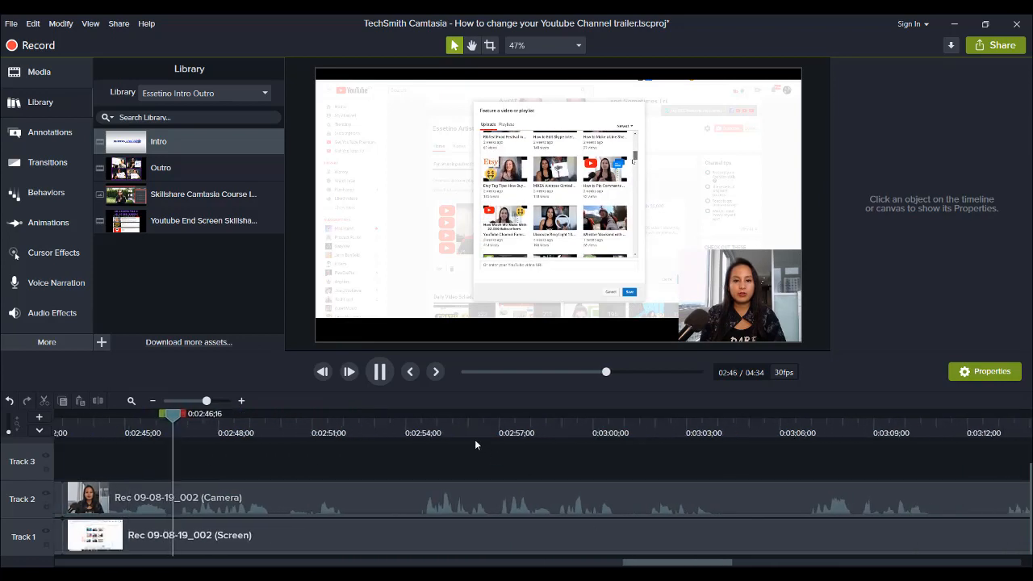
pyautogui.click(378, 373)
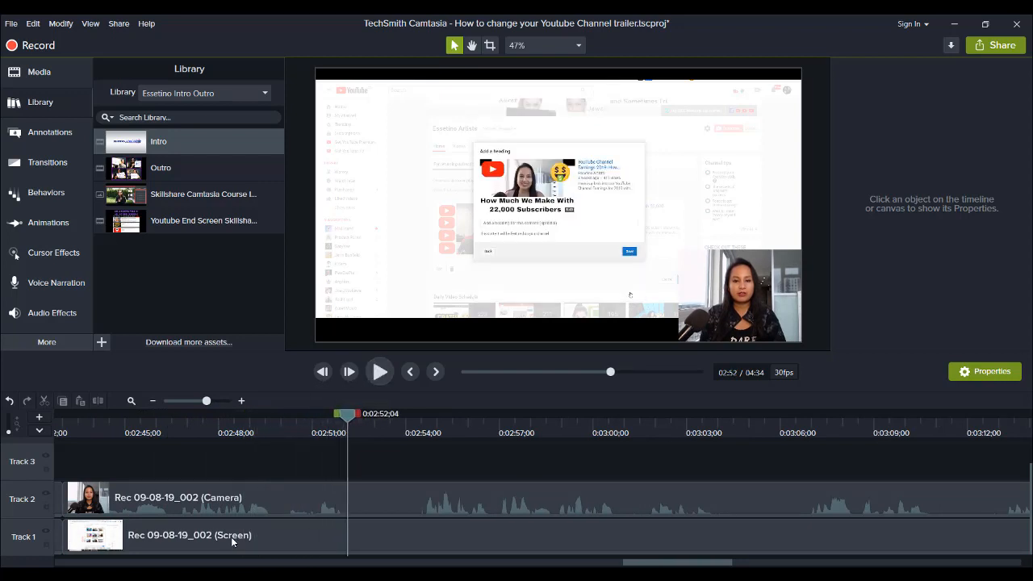
pyautogui.click(274, 499)
pyautogui.press('s')
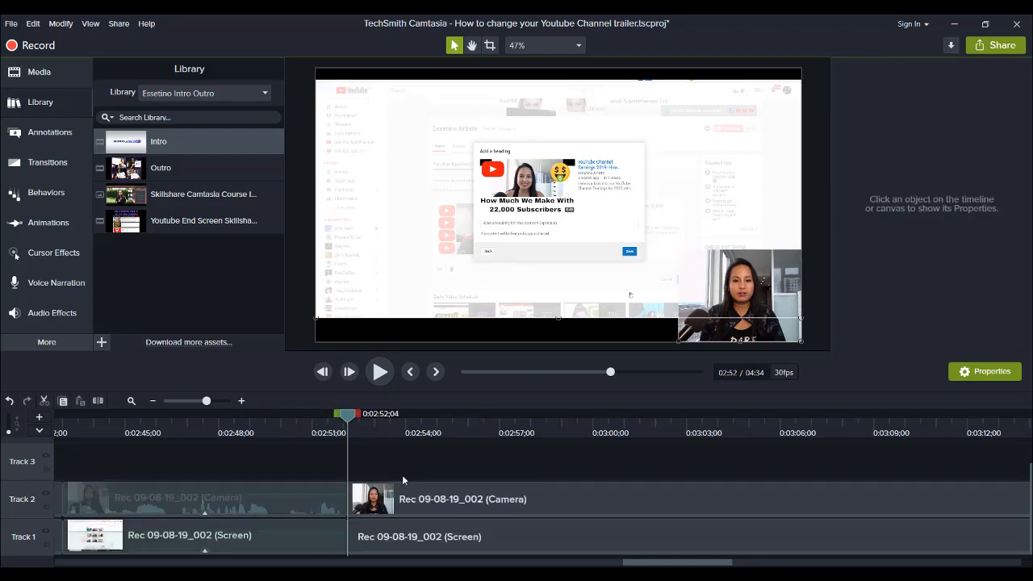
# Step: Split both clips at 0:02:54;15 and ripple-delete the pause starting at 0:02:52;04
pyautogui.click(395, 542)
pyautogui.click(419, 435)
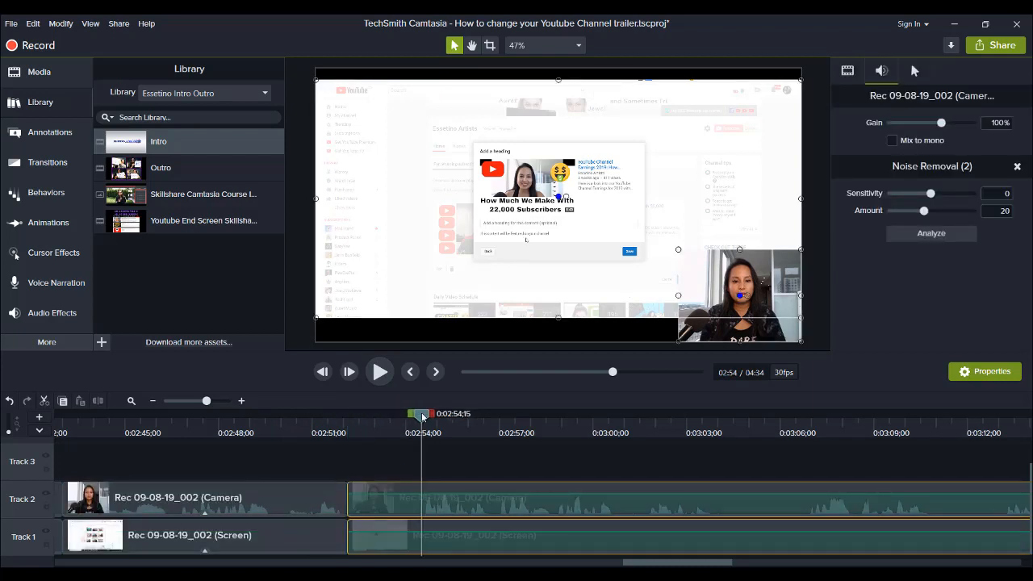
pyautogui.press('s')
pyautogui.moveTo(382, 461); pyautogui.dragTo(396, 556)
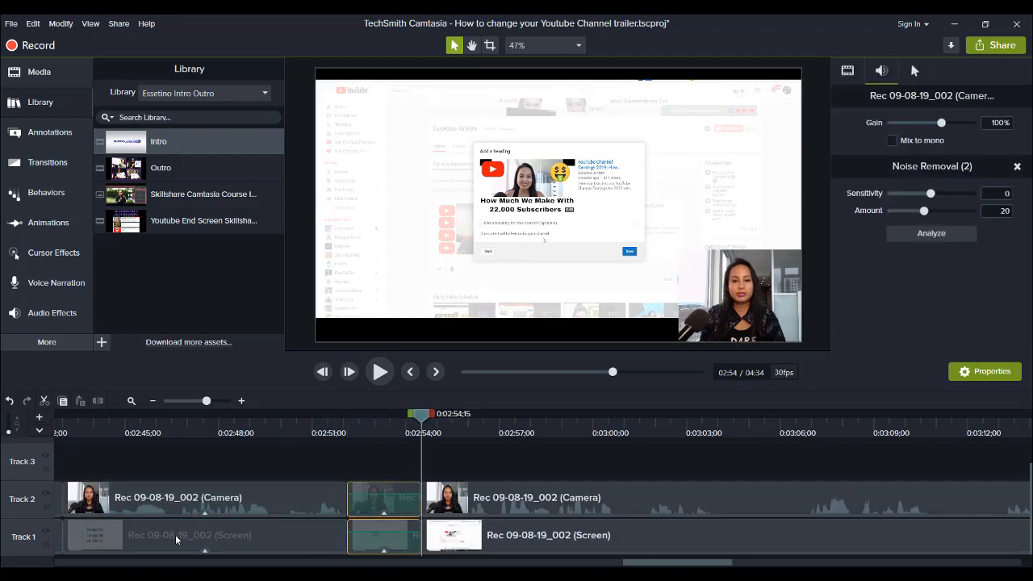
pyautogui.hotkey('ctrl', 'BackSpace')
# Step: Play on to 0:03:01;23 and shrink the camera clip slightly on the canvas to uncover the blue button beside Cancel
pyautogui.click(348, 434)
pyautogui.press('space')
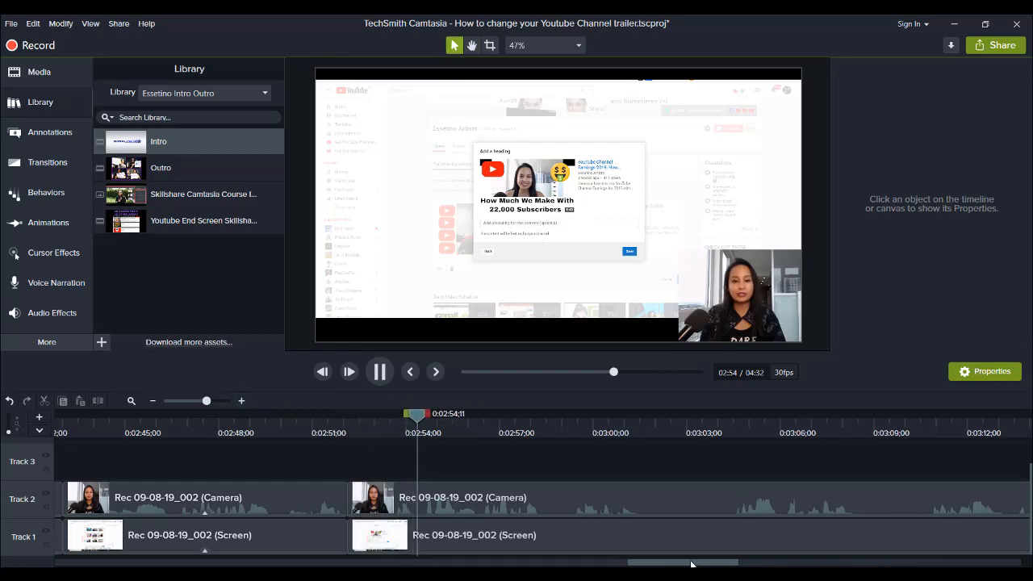
pyautogui.moveTo(688, 564); pyautogui.dragTo(720, 564)
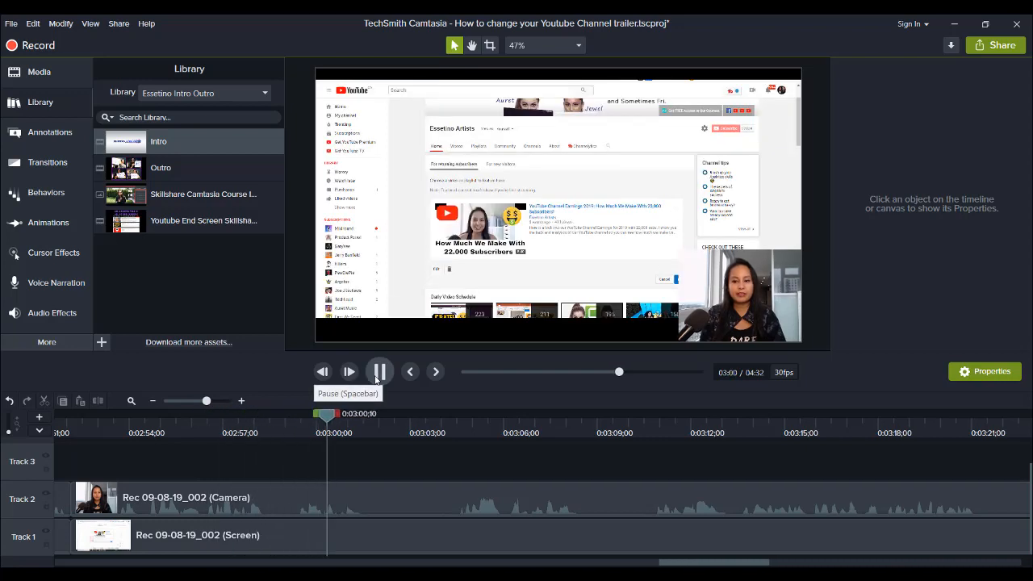
pyautogui.click(378, 372)
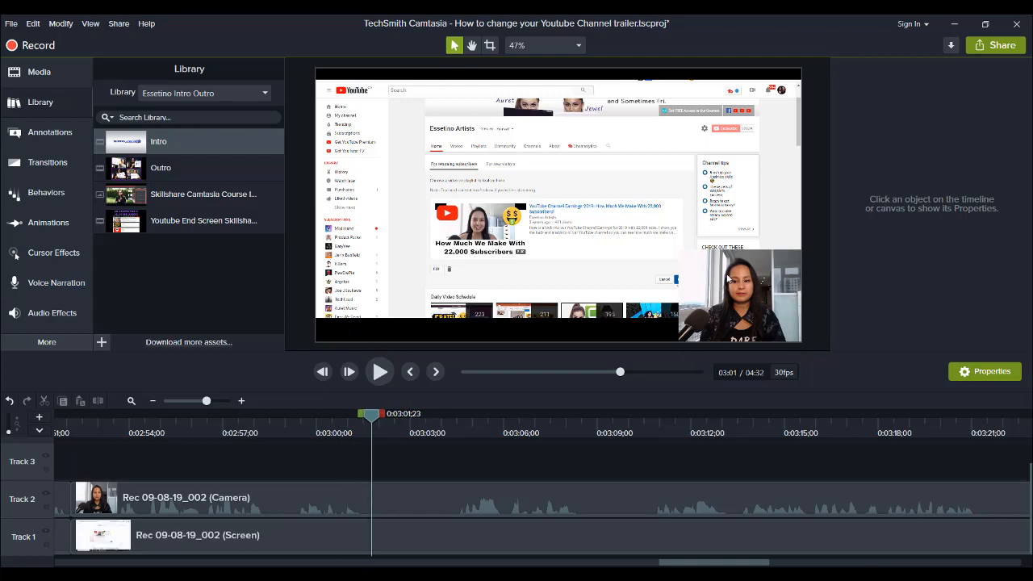
pyautogui.click(720, 276)
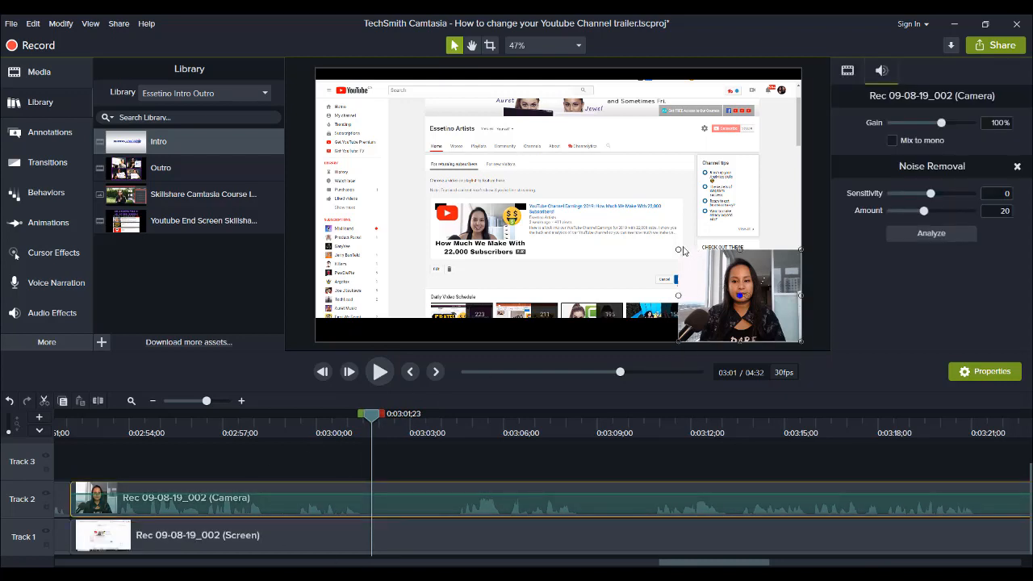
pyautogui.moveTo(681, 251); pyautogui.dragTo(688, 256)
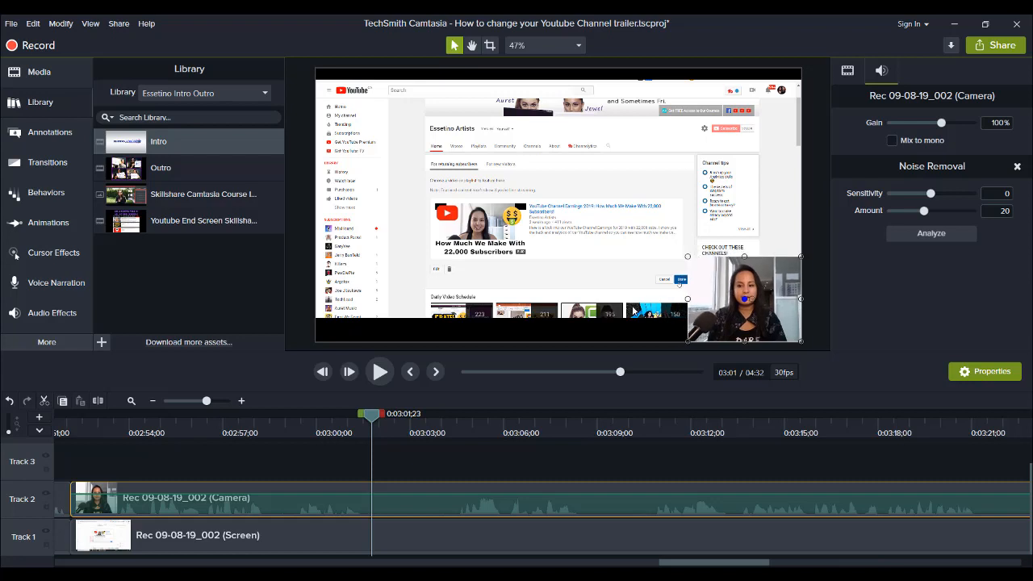
# Step: Split both clips at 0:03:01;23 and 0:03:04;15 and ripple-delete the silent piece between the splits
pyautogui.click(312, 471)
pyautogui.press('s')
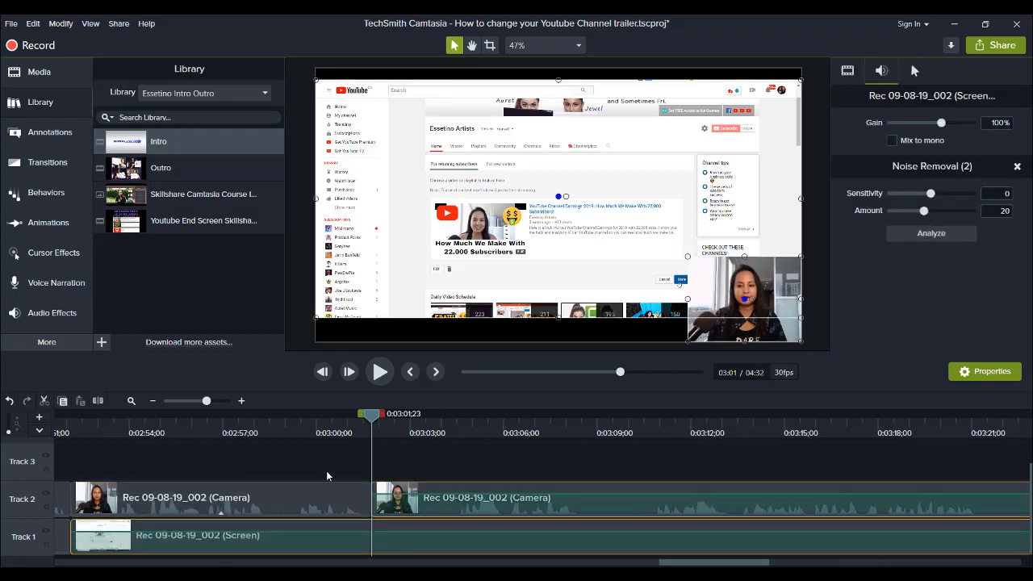
pyautogui.press('s')
pyautogui.click(449, 507)
pyautogui.moveTo(438, 421); pyautogui.dragTo(458, 424)
pyautogui.press('s')
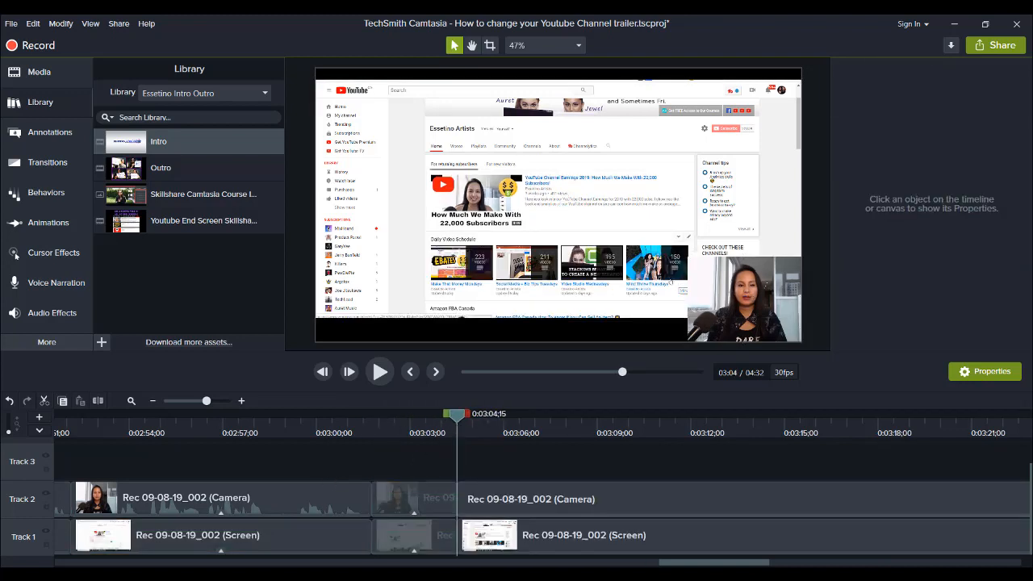
pyautogui.hotkey('ctrl', 'Delete')
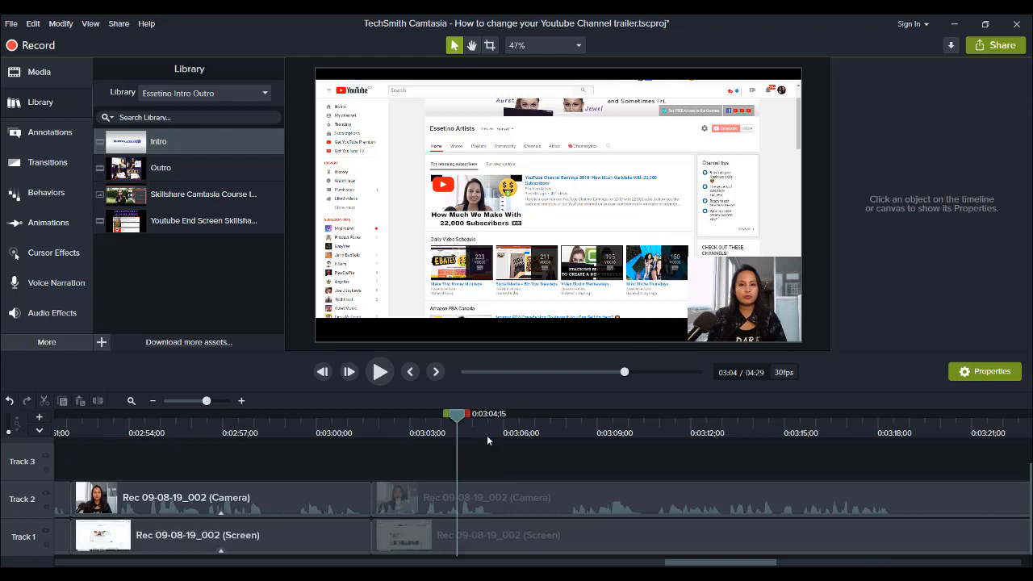
# Step: Preview the section after the cut at 0:03:01;23 and split the camera and screen clips at 0:03:05;27, where speech stops
pyautogui.click(340, 423)
pyautogui.press('space')
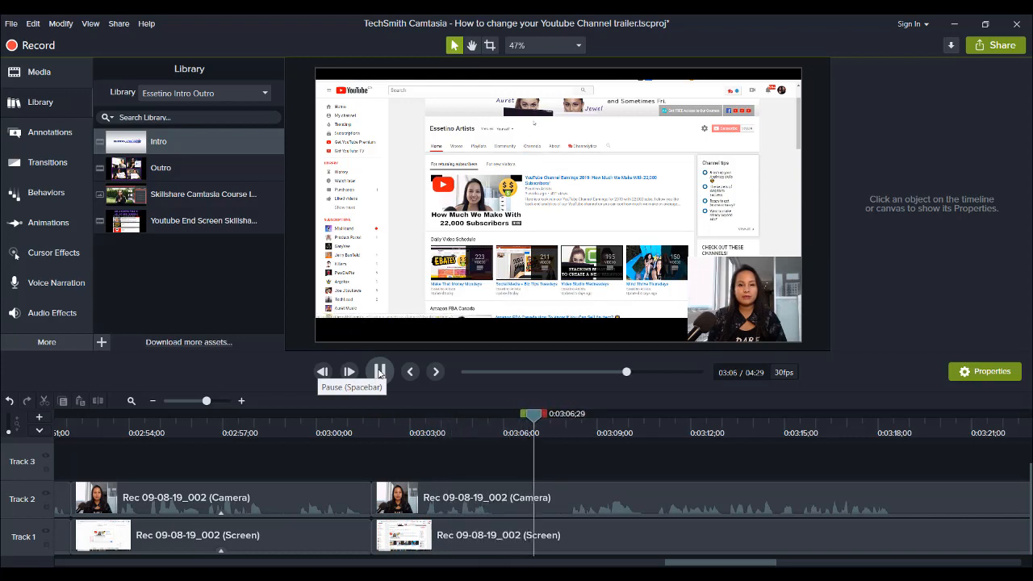
pyautogui.click(464, 425)
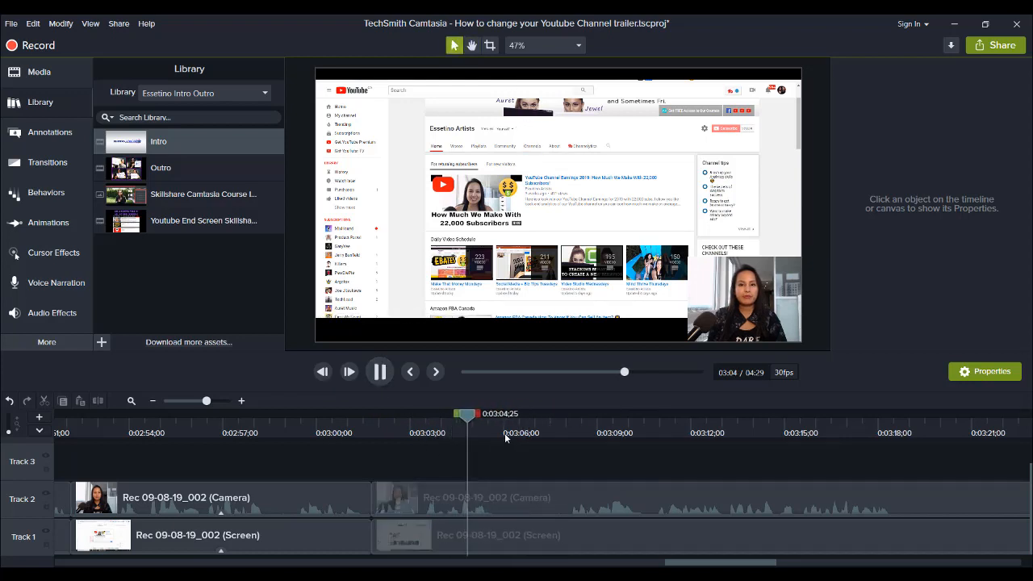
pyautogui.press('space')
pyautogui.moveTo(459, 471); pyautogui.dragTo(428, 557)
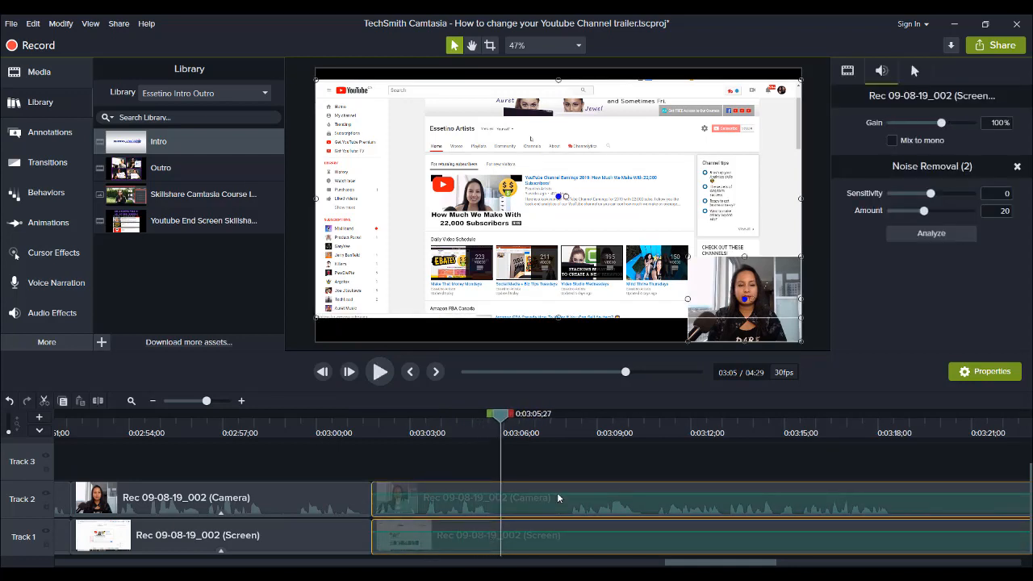
pyautogui.press('s')
# Step: Split both clips at 0:03:08;04 and ripple-delete the pause starting at 0:03:05;27
pyautogui.click(573, 510)
pyautogui.click(570, 429)
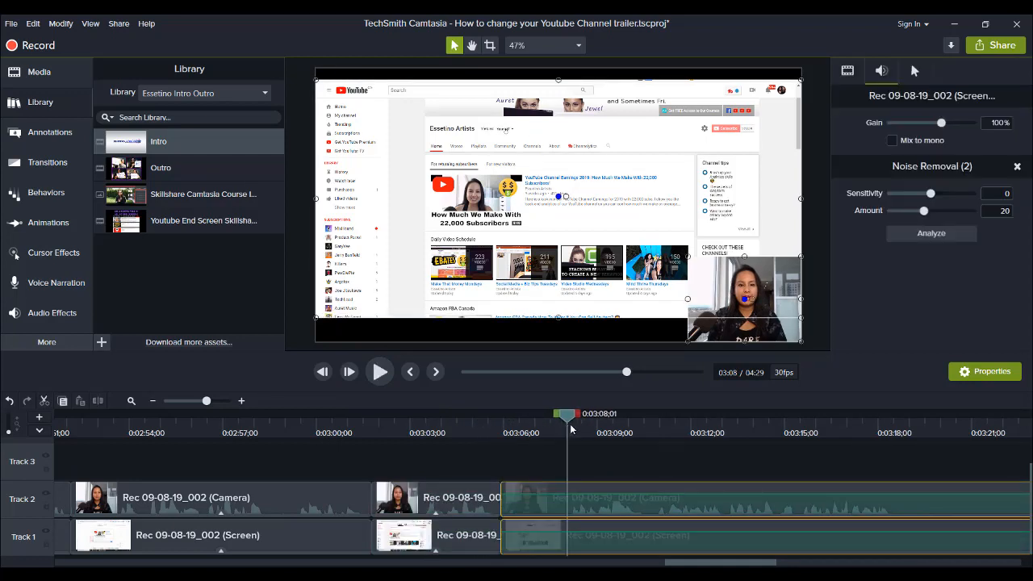
pyautogui.moveTo(571, 428); pyautogui.dragTo(573, 428)
pyautogui.press('s')
pyautogui.moveTo(545, 466); pyautogui.dragTo(526, 557)
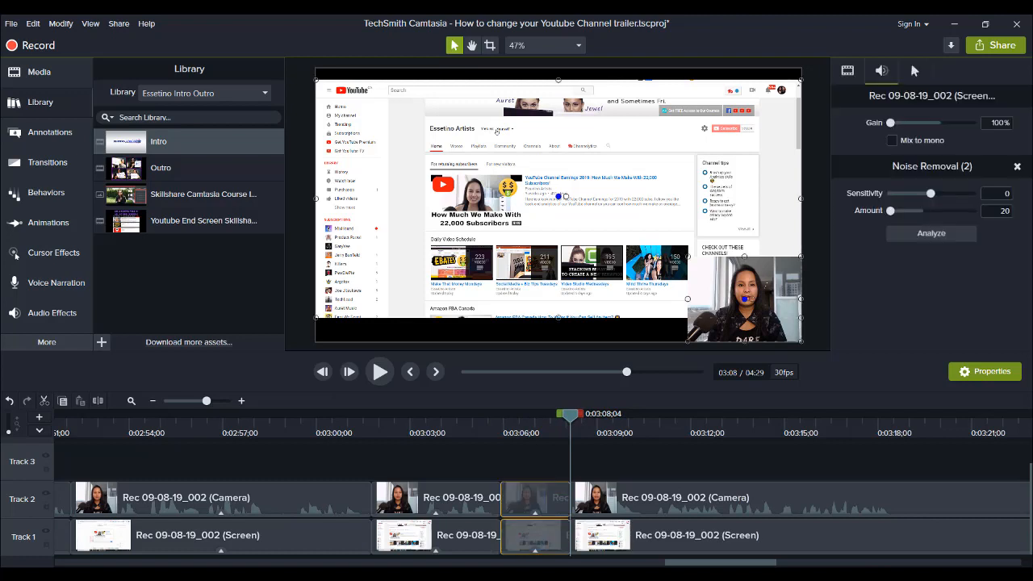
pyautogui.hotkey('ctrl', 'BackSpace')
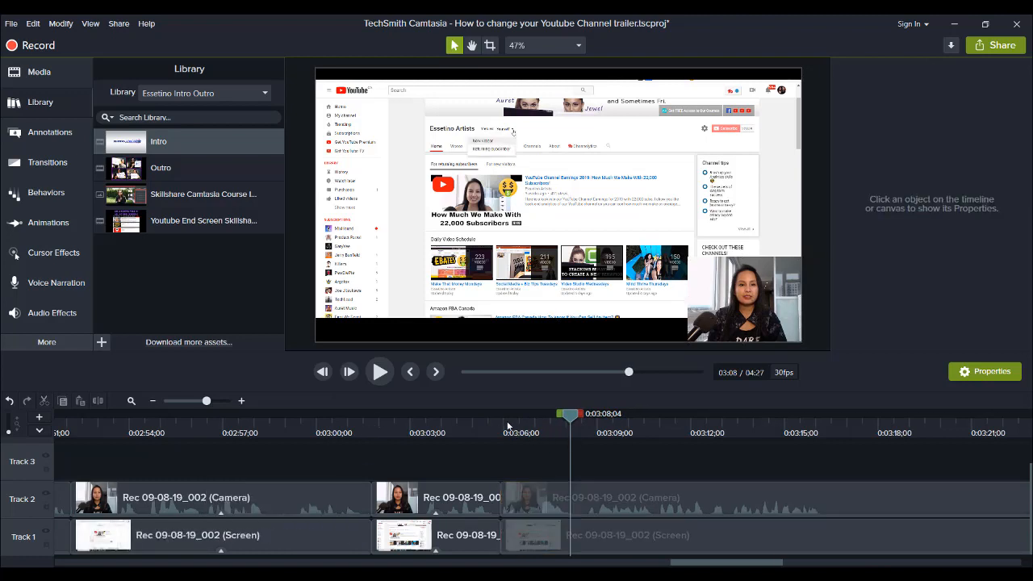
# Step: Play on from the cut at 0:03:05;27 to the next silence and split both clips at about 0:03:16
pyautogui.click(498, 417)
pyautogui.press('space')
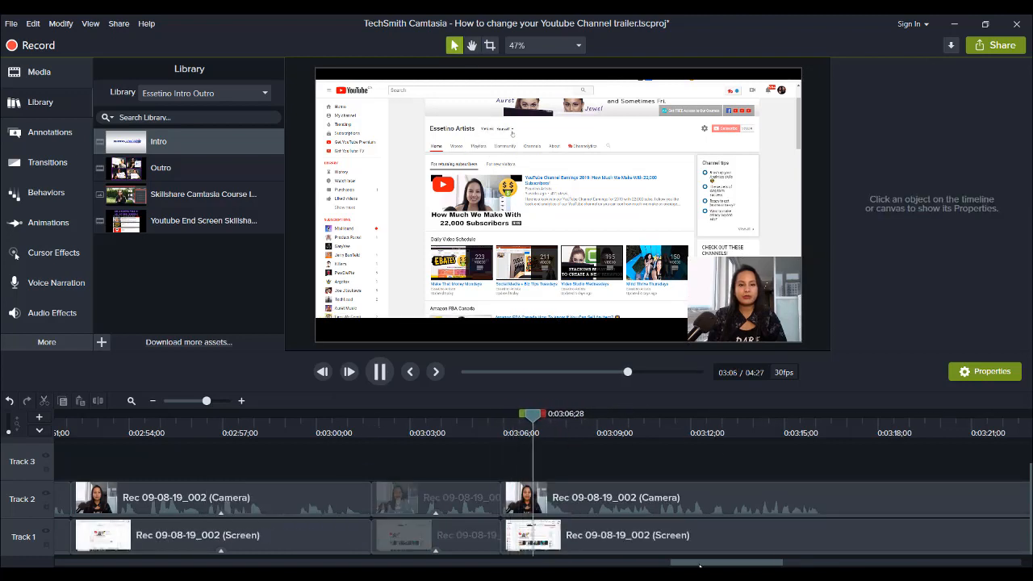
pyautogui.moveTo(710, 564); pyautogui.dragTo(758, 564)
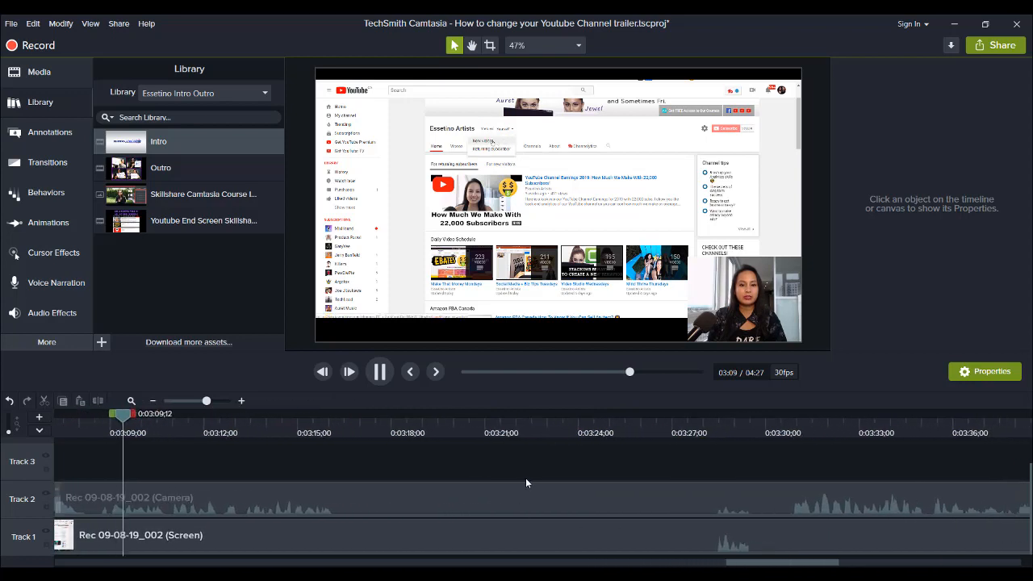
pyautogui.click(378, 372)
pyautogui.moveTo(294, 458); pyautogui.dragTo(350, 539)
pyautogui.press('s')
# Step: Preview the silent stretch after about 0:03:16, split both clips at 0:03:28;07 and ripple-delete the piece between the splits
pyautogui.click(695, 426)
pyautogui.press('space')
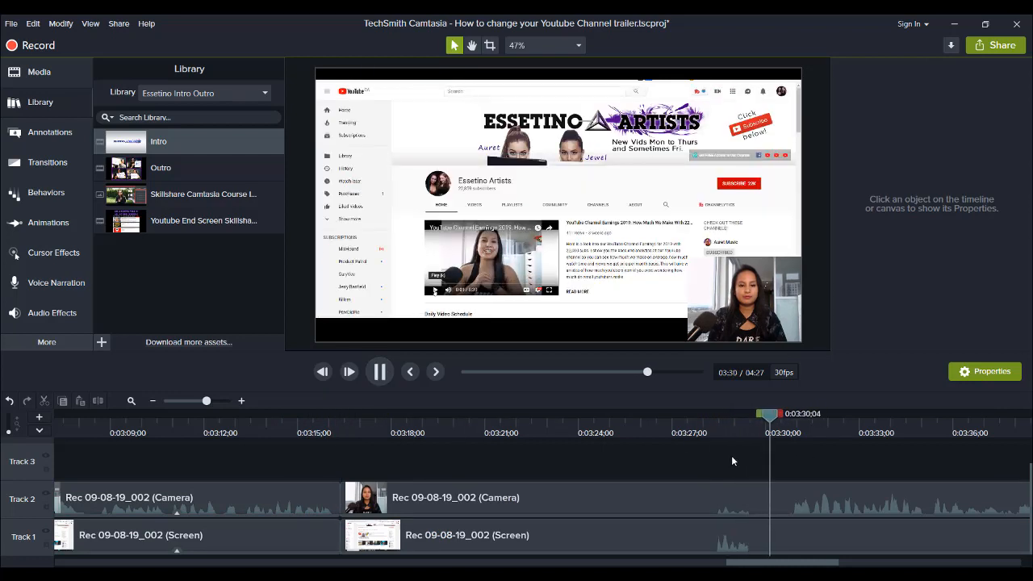
pyautogui.press('space')
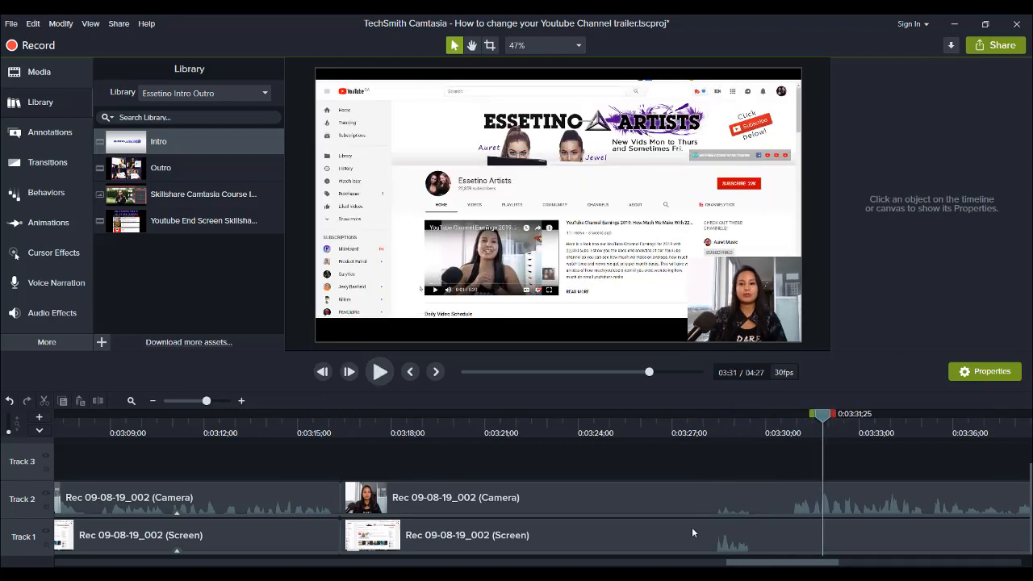
pyautogui.click(691, 527)
pyautogui.click(710, 433)
pyautogui.press('s')
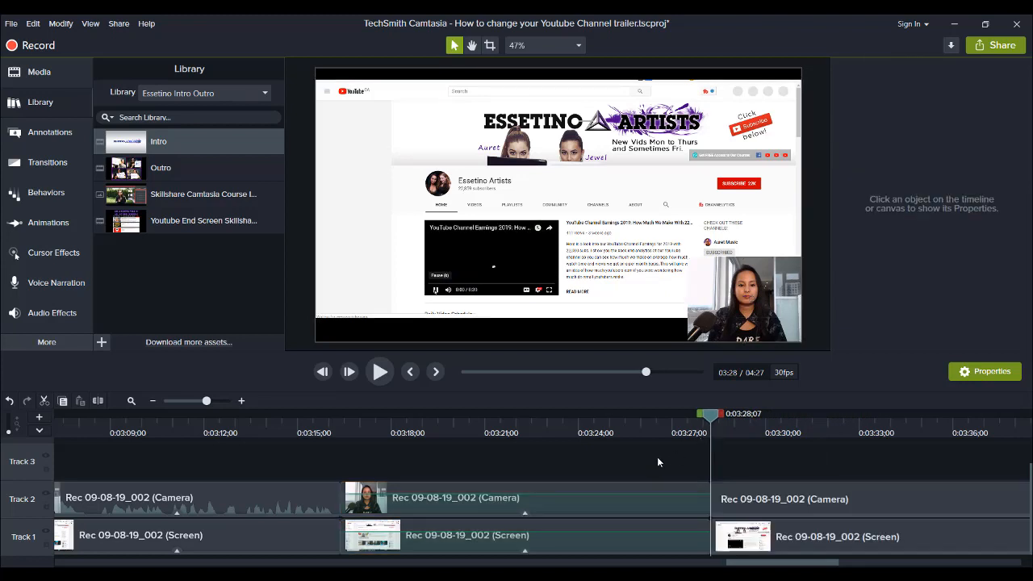
pyautogui.moveTo(711, 466); pyautogui.dragTo(484, 557)
pyautogui.hotkey('ctrl', 'Delete')
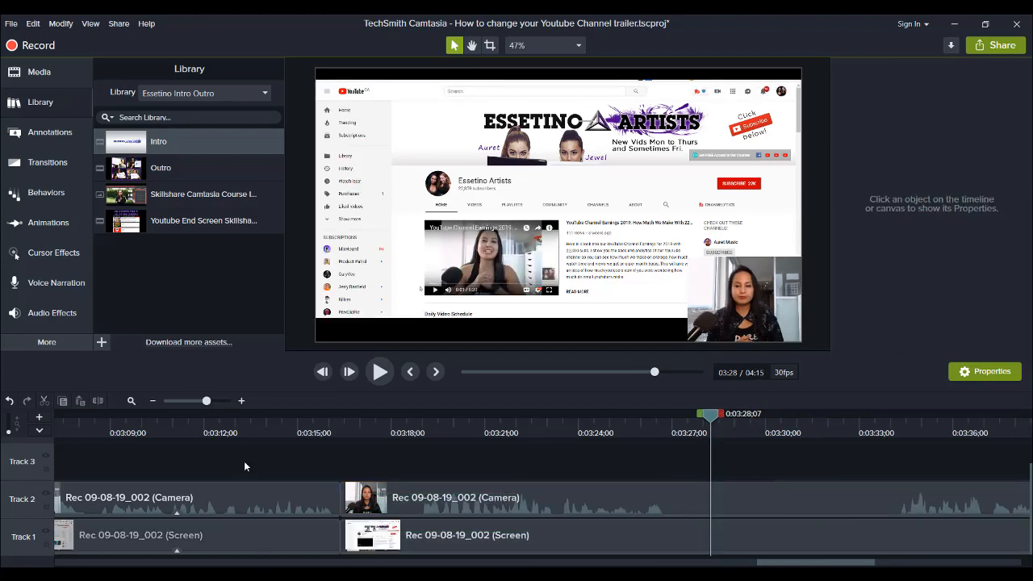
# Step: Play on from the cut at about 0:03:16 and split the camera and screen clips at 0:03:26;29, where speech stops
pyautogui.click(347, 424)
pyautogui.press('space')
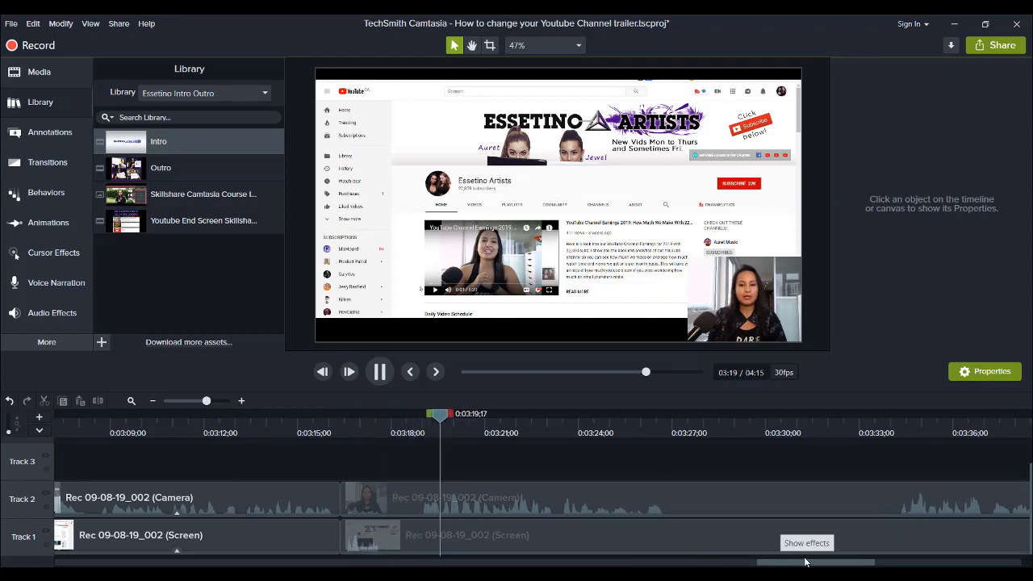
pyautogui.moveTo(804, 562); pyautogui.dragTo(839, 564)
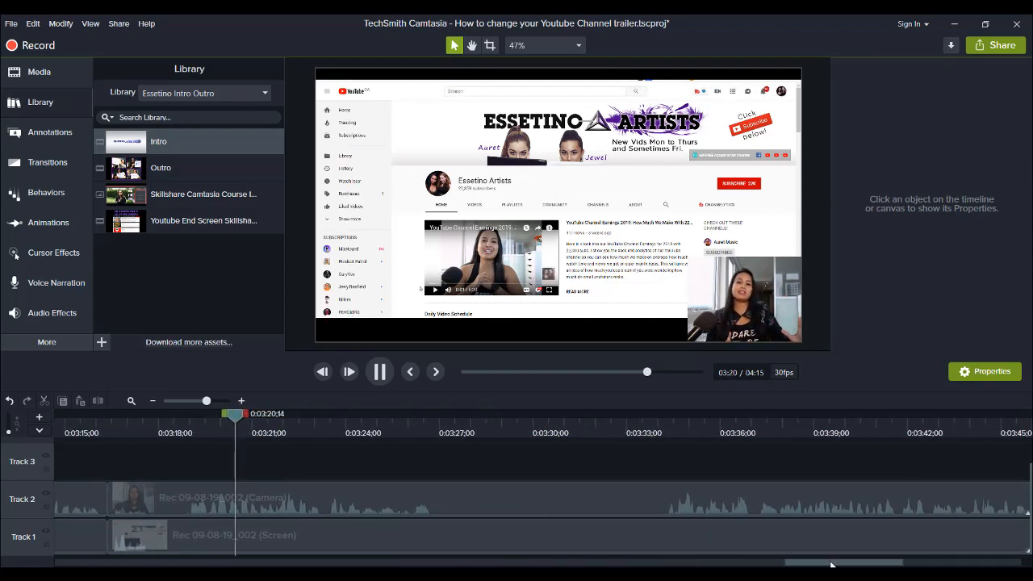
pyautogui.click(376, 374)
pyautogui.moveTo(279, 465); pyautogui.dragTo(248, 554)
pyautogui.press('s')
# Step: Split both clips at 0:03:34;08 and ripple-delete the pause starting at 0:03:26;29
pyautogui.moveTo(605, 433); pyautogui.dragTo(620, 430)
pyautogui.press('s')
pyautogui.moveTo(576, 461); pyautogui.dragTo(558, 553)
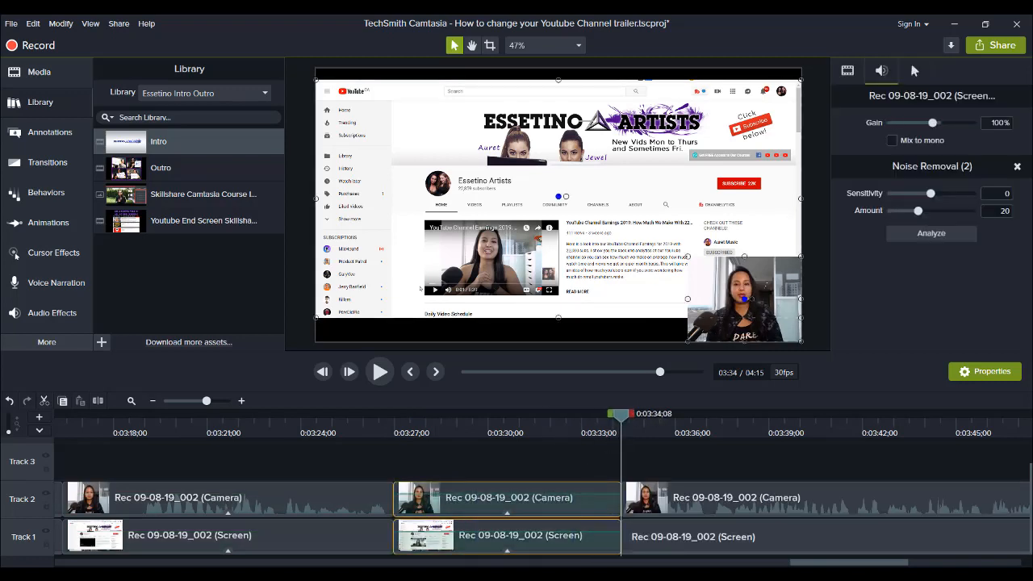
pyautogui.hotkey('ctrl', 'BackSpace')
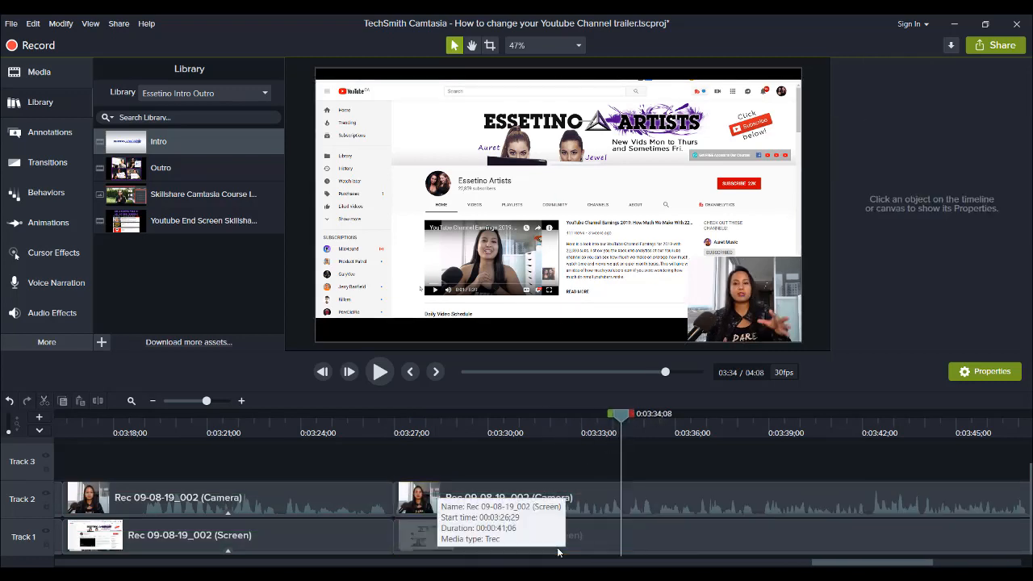
# Step: Play the section after the cut at 0:03:26;29 and split both clips at the next silence, at 0:03:51;18
pyautogui.click(402, 430)
pyautogui.press('space')
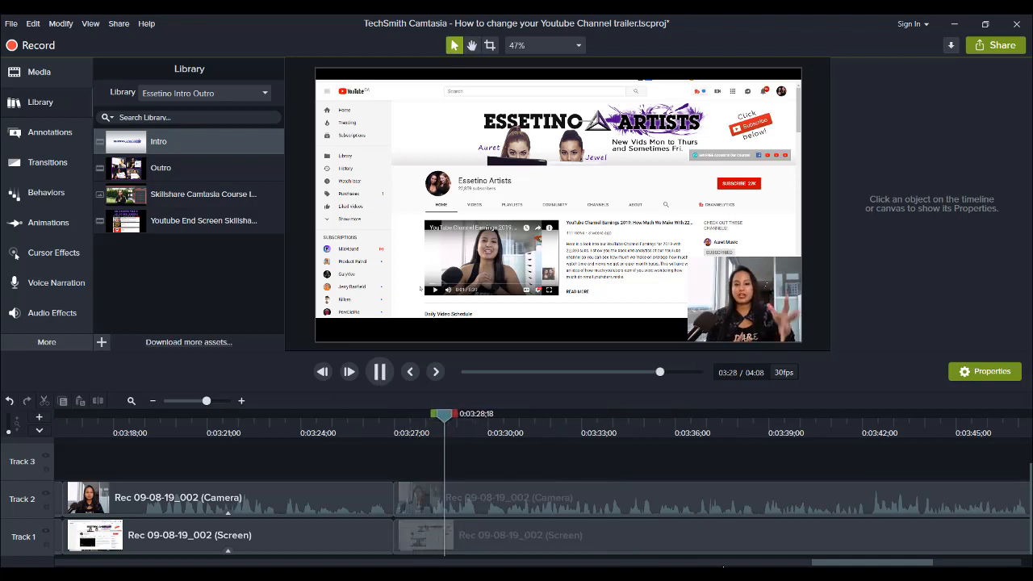
pyautogui.moveTo(823, 563); pyautogui.dragTo(878, 567)
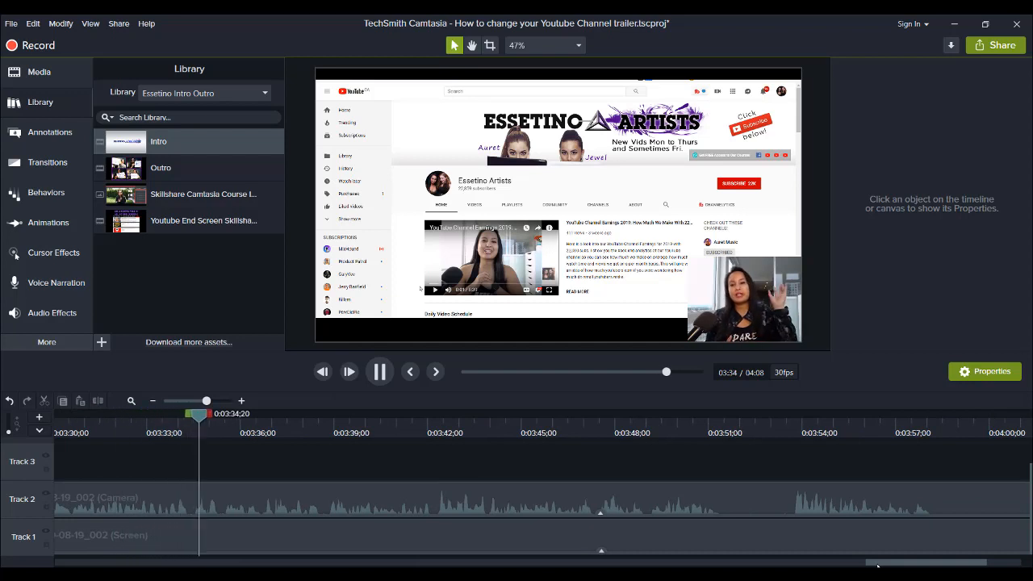
pyautogui.moveTo(878, 566); pyautogui.dragTo(919, 566)
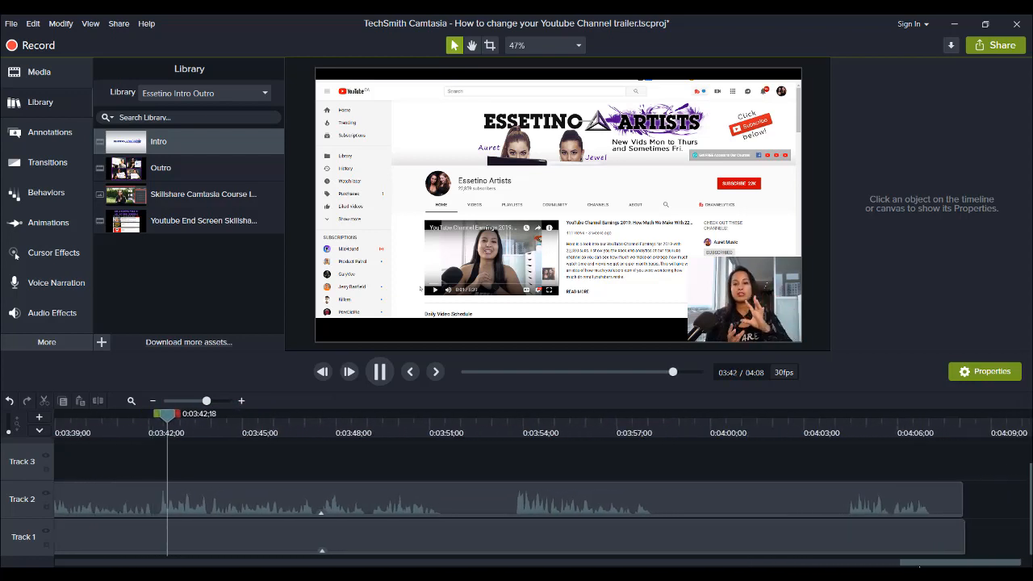
pyautogui.click(379, 372)
pyautogui.moveTo(380, 459); pyautogui.dragTo(331, 548)
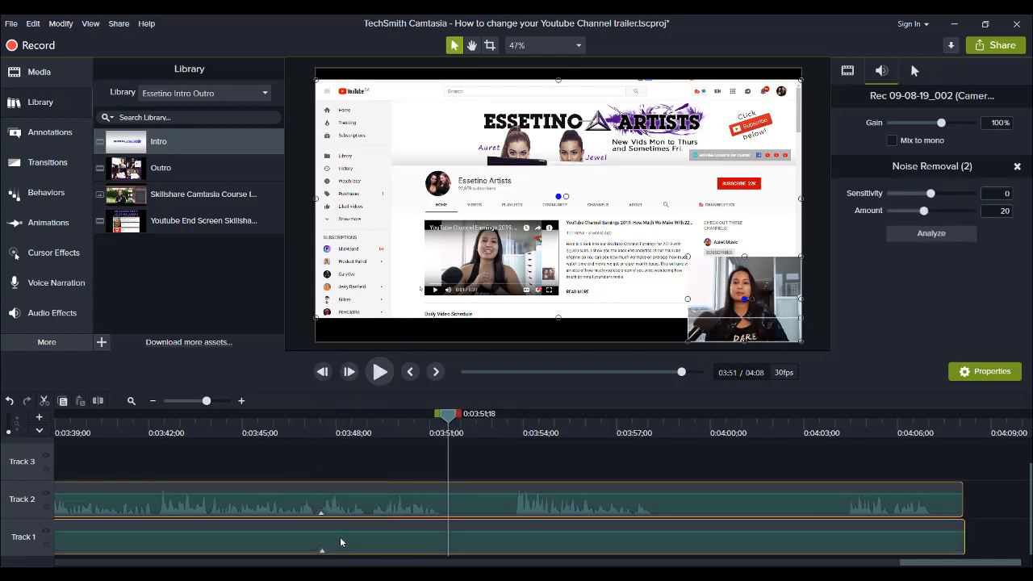
pyautogui.press('s')
# Step: Split both clips at 0:03:53;21 and ripple-delete the silent piece starting at 0:03:51;18
pyautogui.moveTo(505, 458); pyautogui.dragTo(490, 549)
pyautogui.click(516, 428)
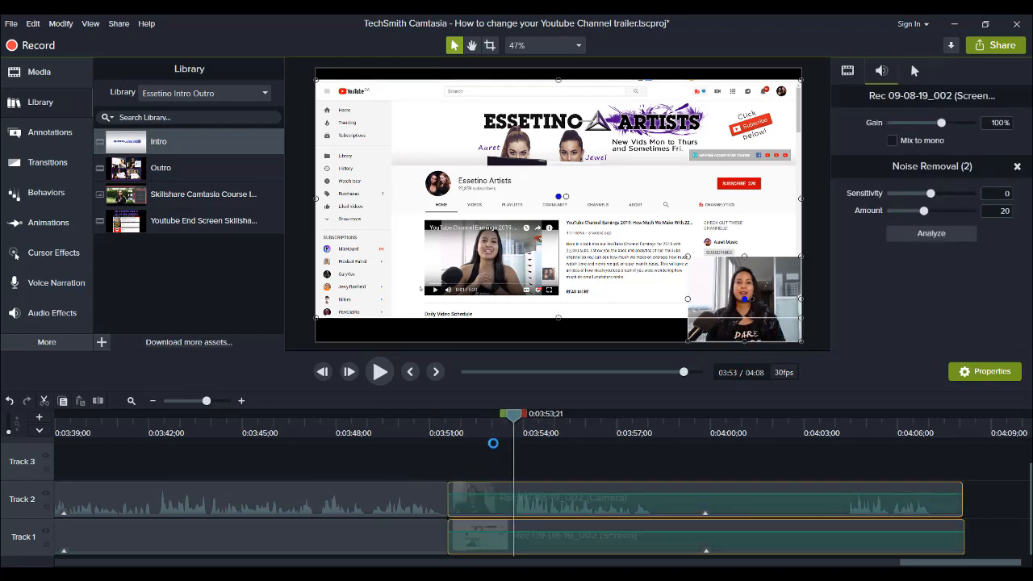
pyautogui.press('s')
pyautogui.moveTo(481, 460); pyautogui.dragTo(475, 551)
pyautogui.hotkey('ctrl', 'BackSpace')
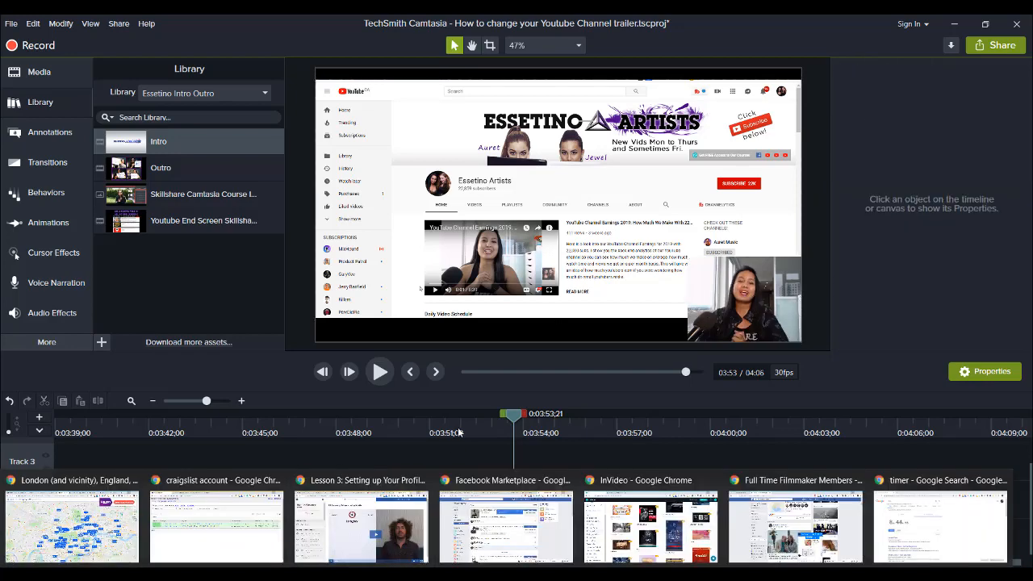
# Step: Preview the section after the cut at 0:03:51;18 and split the camera and screen clips at 0:03:56;09
pyautogui.click(458, 429)
pyautogui.click(442, 430)
pyautogui.press('space')
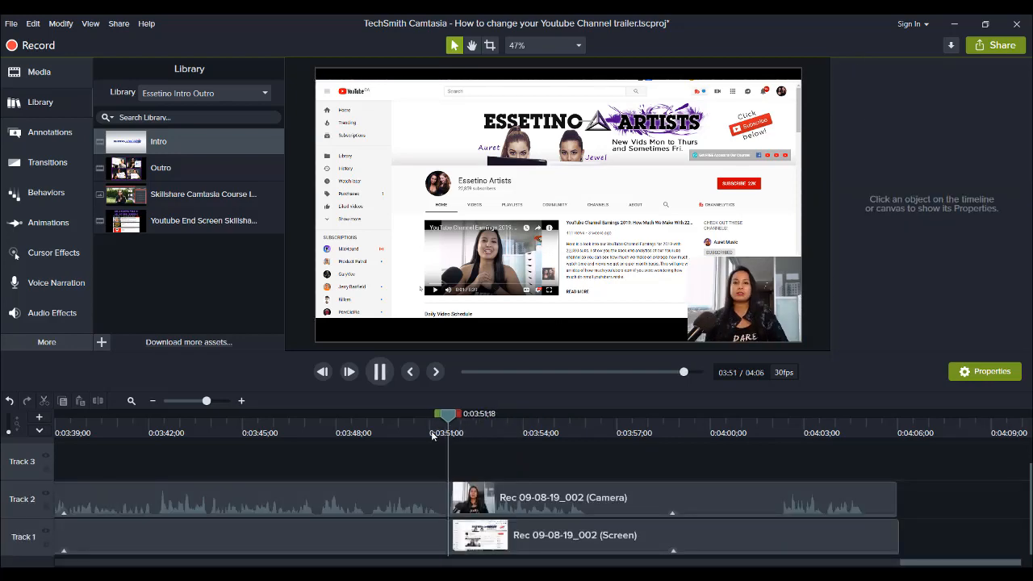
pyautogui.click(383, 372)
pyautogui.moveTo(520, 455); pyautogui.dragTo(495, 554)
pyautogui.press('s')
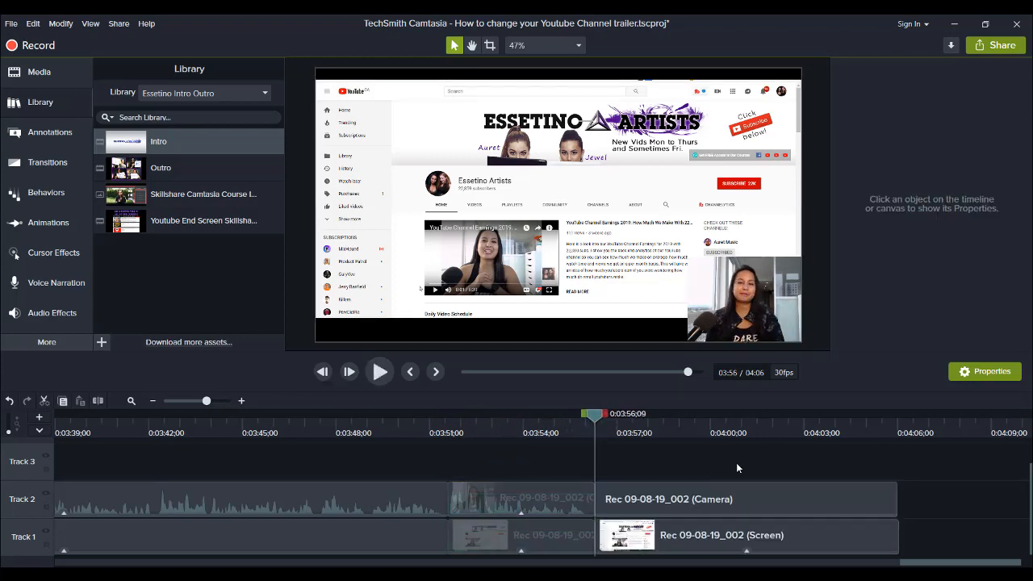
# Step: Split both clips at 0:04:02;08 and ripple-delete the pause starting at 0:03:56;09
pyautogui.click(781, 427)
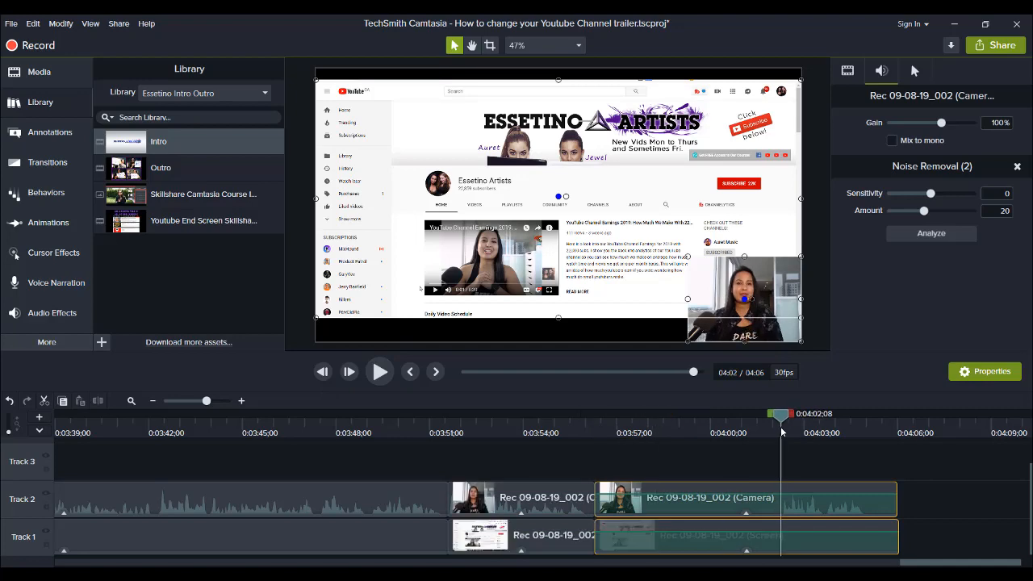
pyautogui.press('s')
pyautogui.moveTo(716, 468); pyautogui.dragTo(668, 526)
pyautogui.hotkey('ctrl', 'Delete')
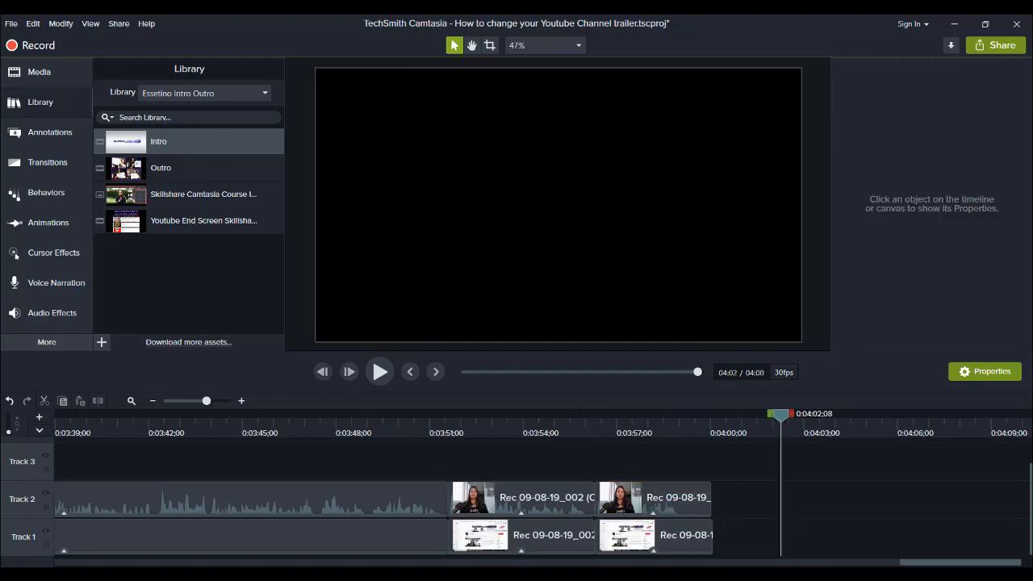
# Step: Preview the closing words after 0:03:56;09, split both clips at 0:03:59;05 and delete the leftover end pieces
pyautogui.click(585, 426)
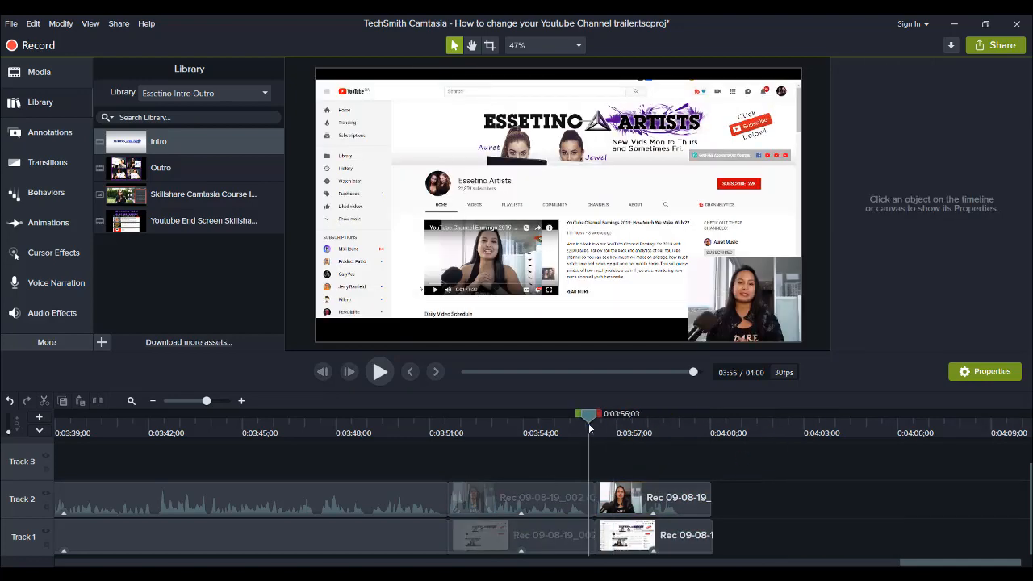
pyautogui.moveTo(588, 424); pyautogui.dragTo(598, 426)
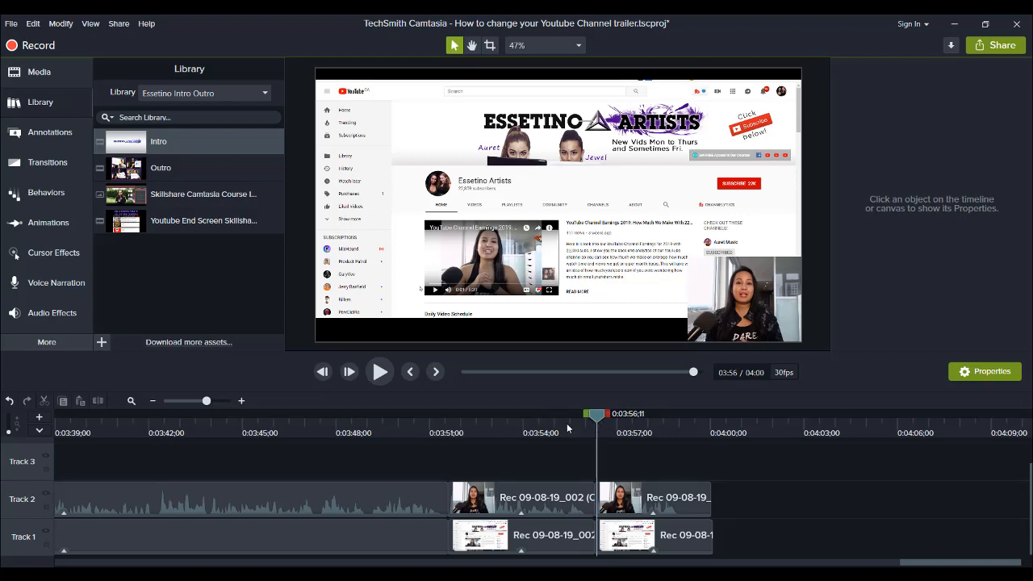
pyautogui.click(380, 372)
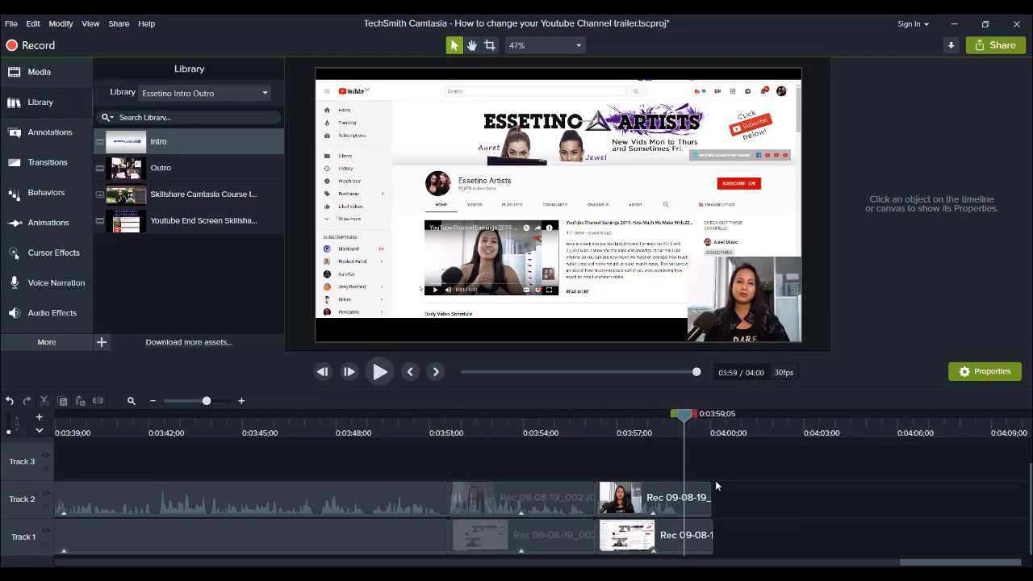
pyautogui.moveTo(764, 501); pyautogui.dragTo(661, 528)
pyautogui.press('s')
pyautogui.moveTo(730, 492); pyautogui.dragTo(679, 536)
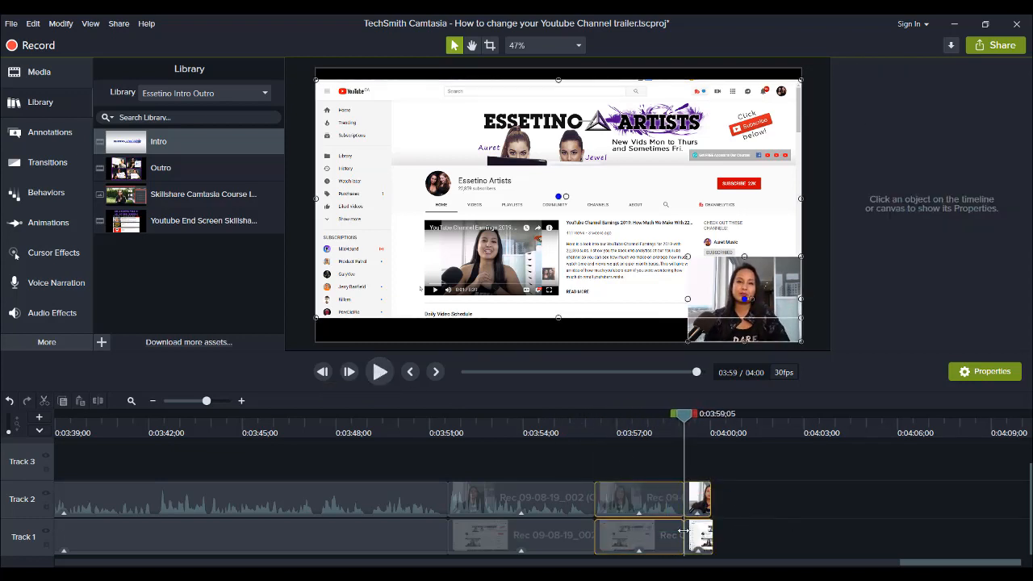
pyautogui.click(699, 501)
pyautogui.press('Delete')
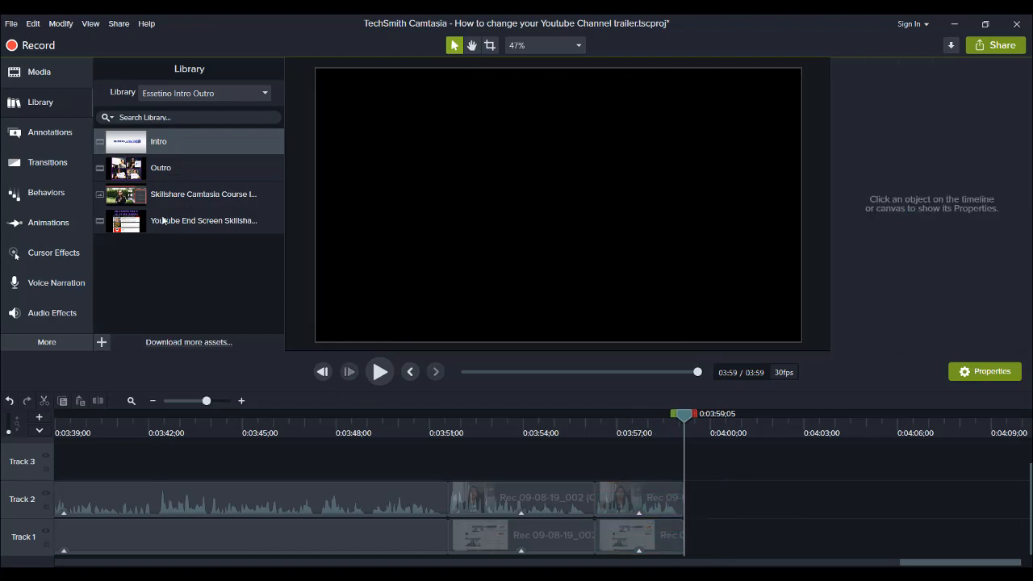
# Step: Add the Youtube End Screen Skillshare clip after the screen recording on Track 1 and crop off everything below the description-link text
pyautogui.moveTo(162, 220); pyautogui.dragTo(672, 547)
pyautogui.click(852, 426)
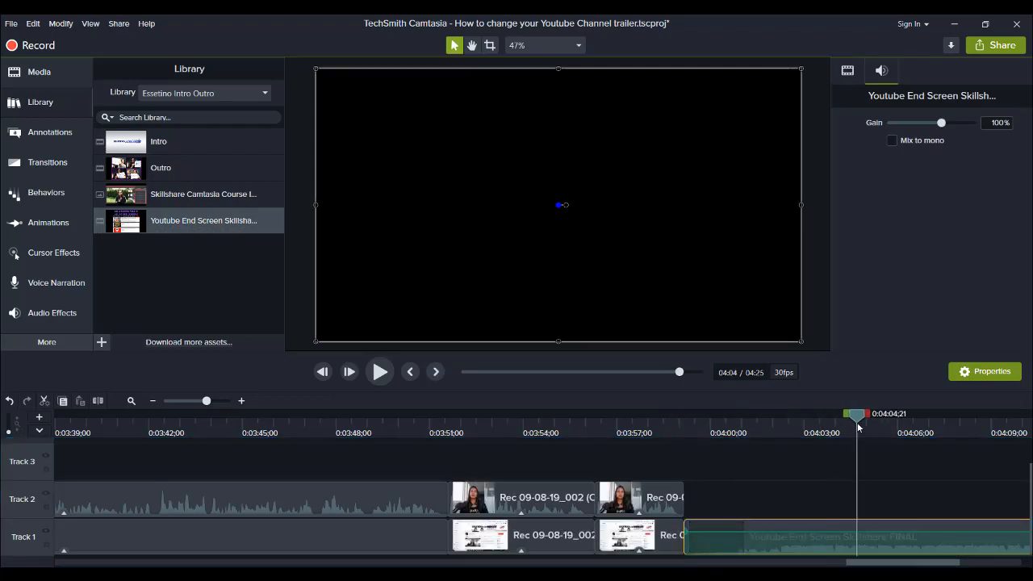
pyautogui.click(490, 45)
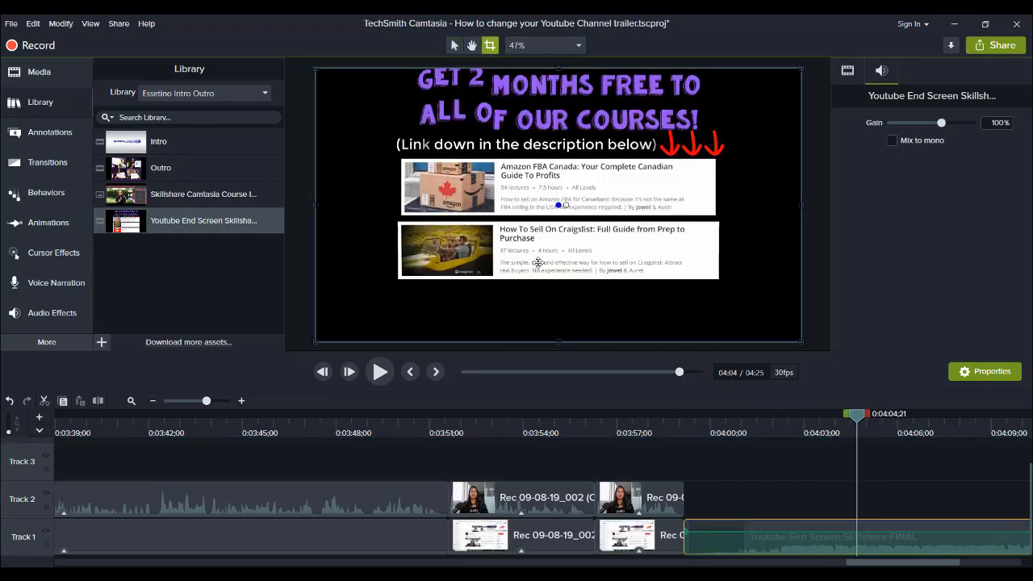
pyautogui.moveTo(553, 316); pyautogui.dragTo(511, 157)
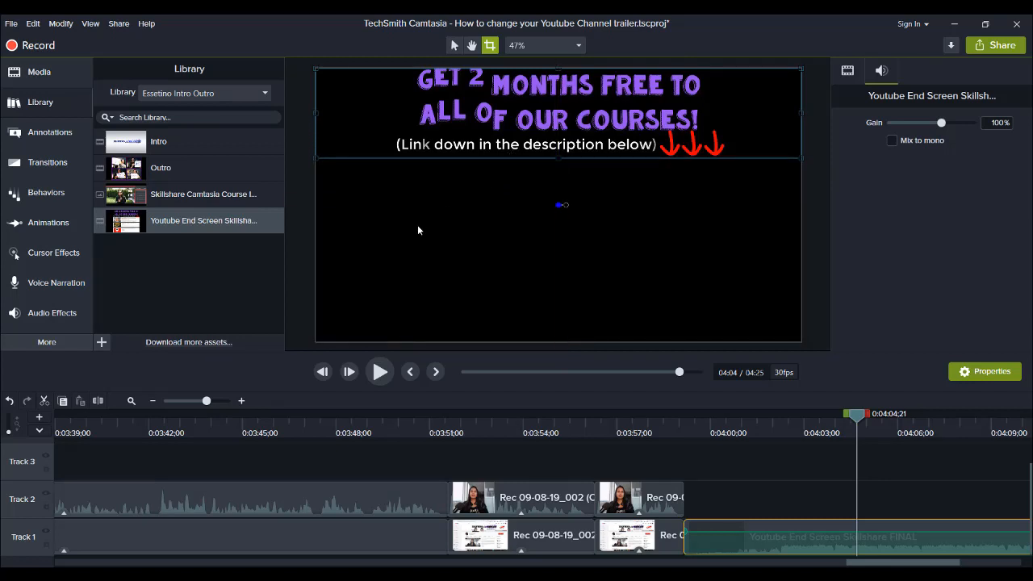
pyautogui.click(816, 264)
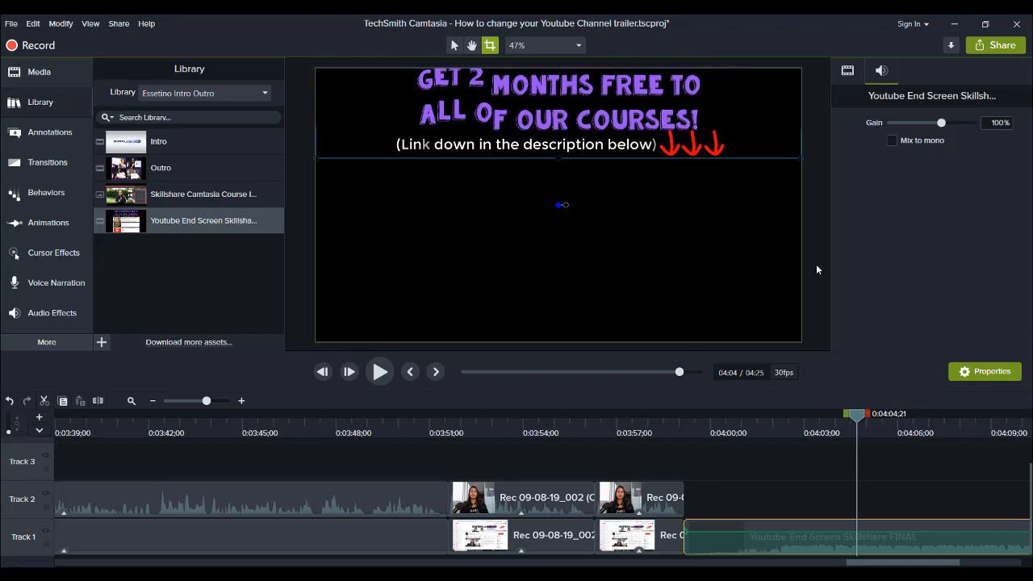
# Step: Check the cropped end screen around 0:04:05;17 and raise its lower crop edge slightly to remove the white line under the text
pyautogui.click(925, 435)
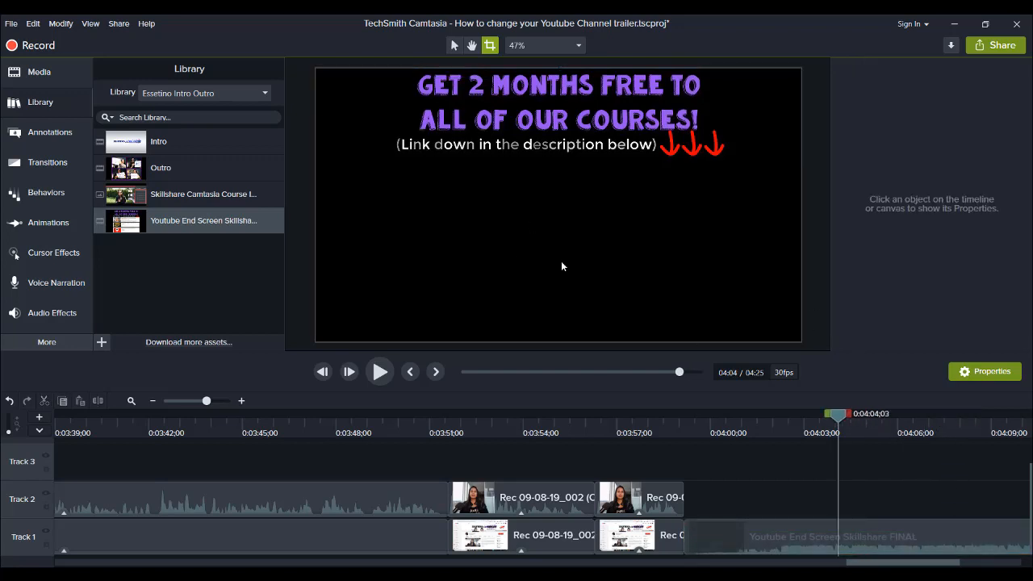
pyautogui.click(873, 425)
pyautogui.click(540, 427)
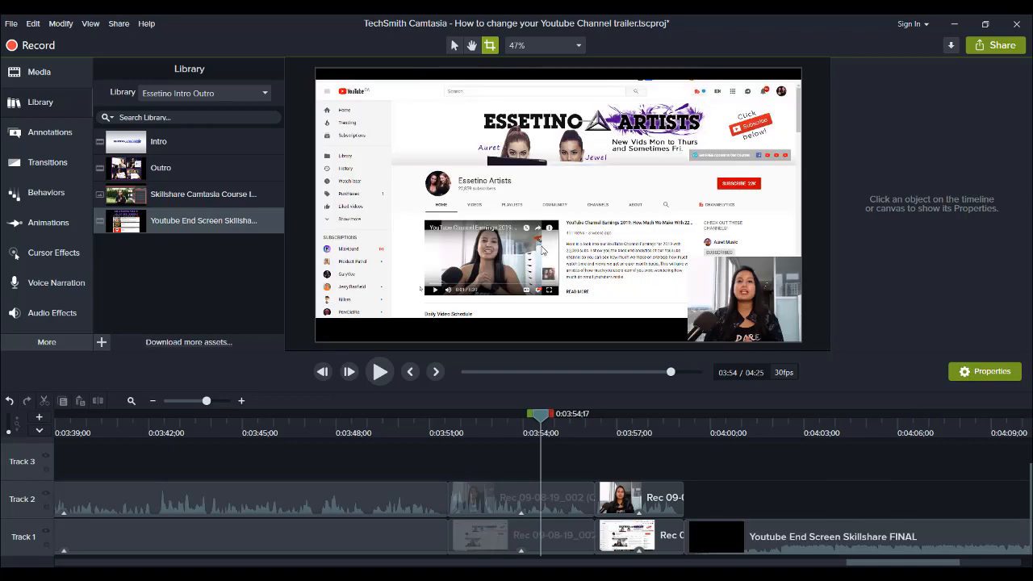
pyautogui.click(867, 422)
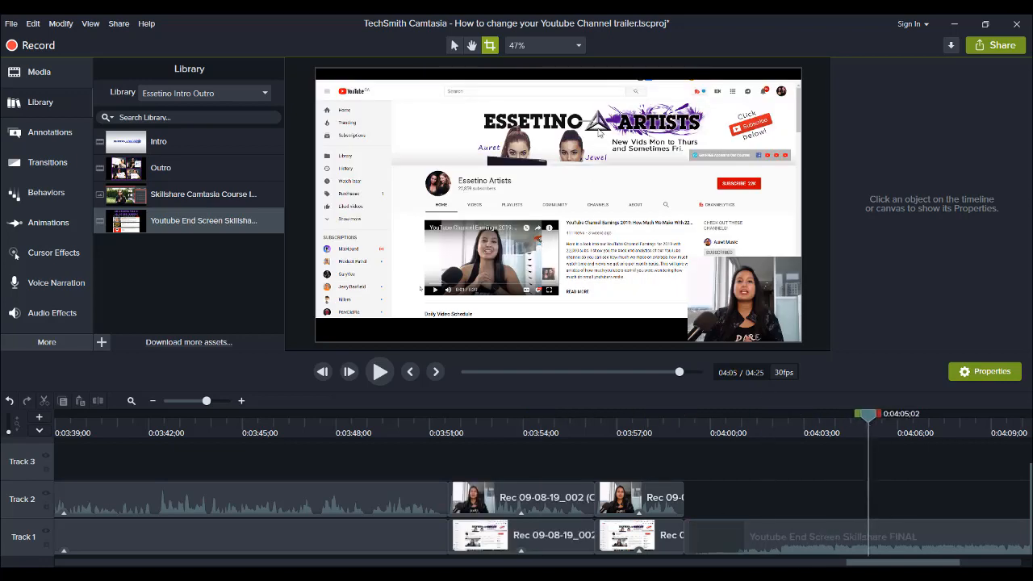
pyautogui.click(926, 430)
pyautogui.click(883, 427)
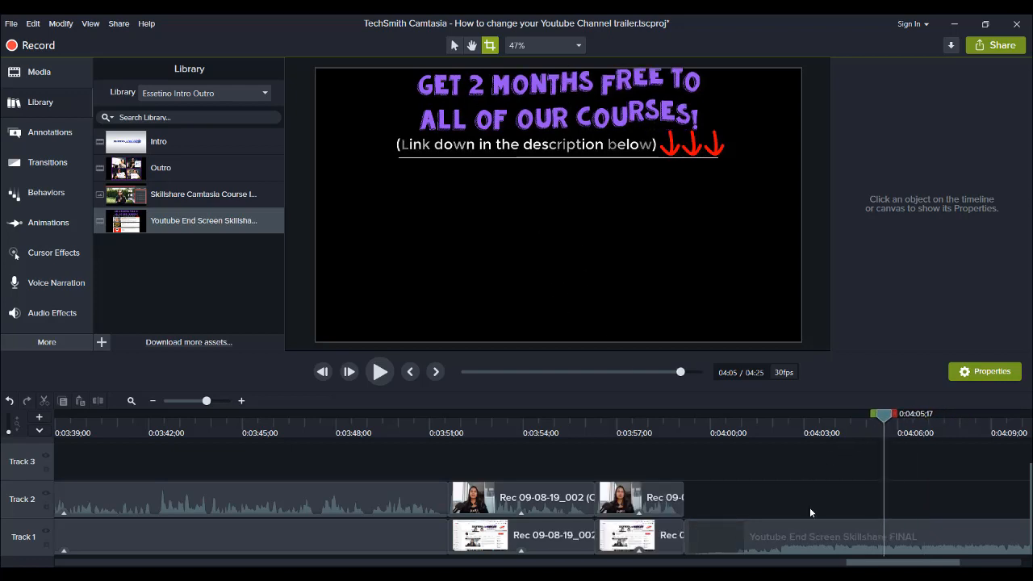
pyautogui.click(814, 538)
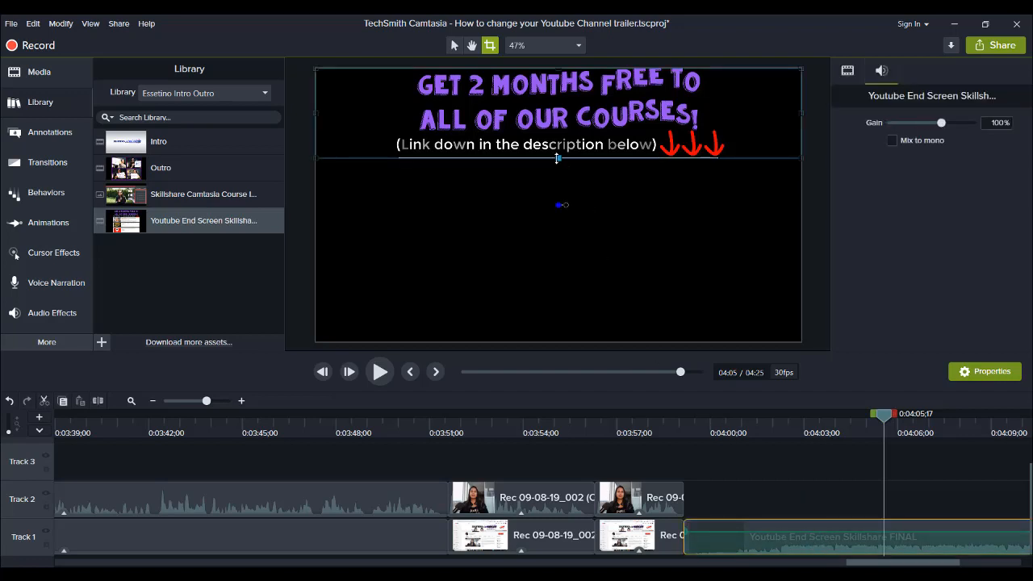
pyautogui.moveTo(556, 157); pyautogui.dragTo(558, 155)
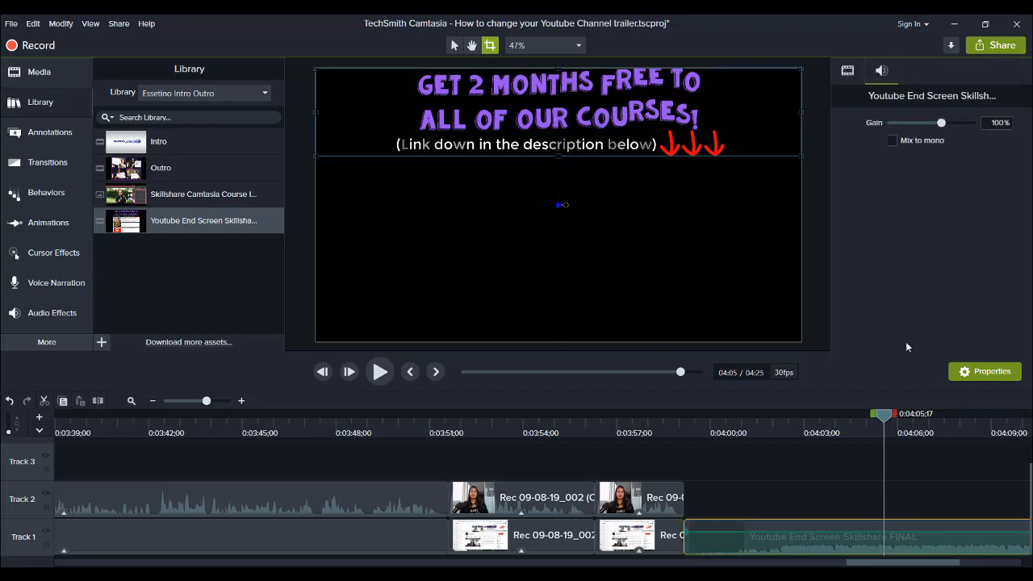
pyautogui.click(821, 305)
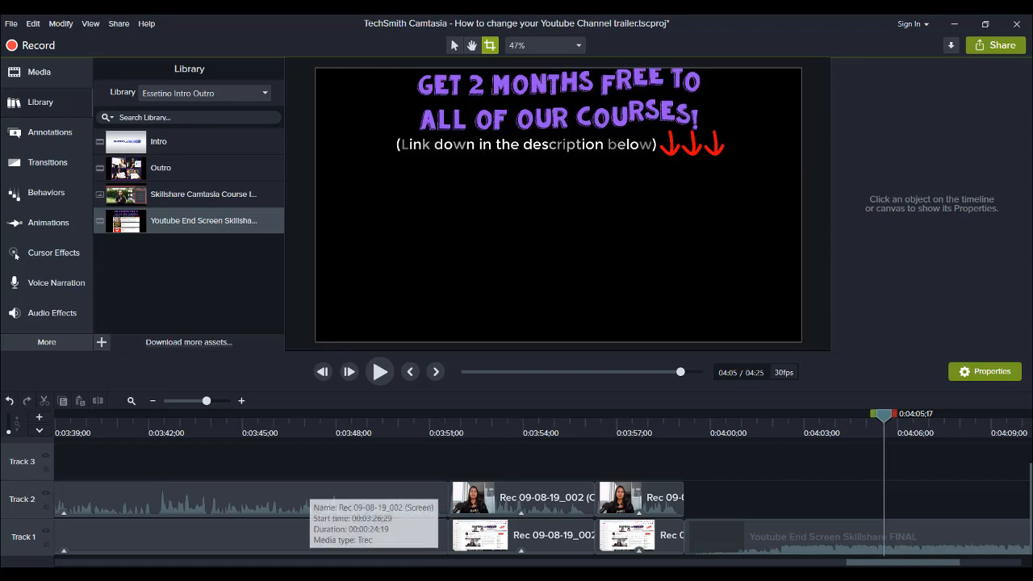
pyautogui.click(154, 401)
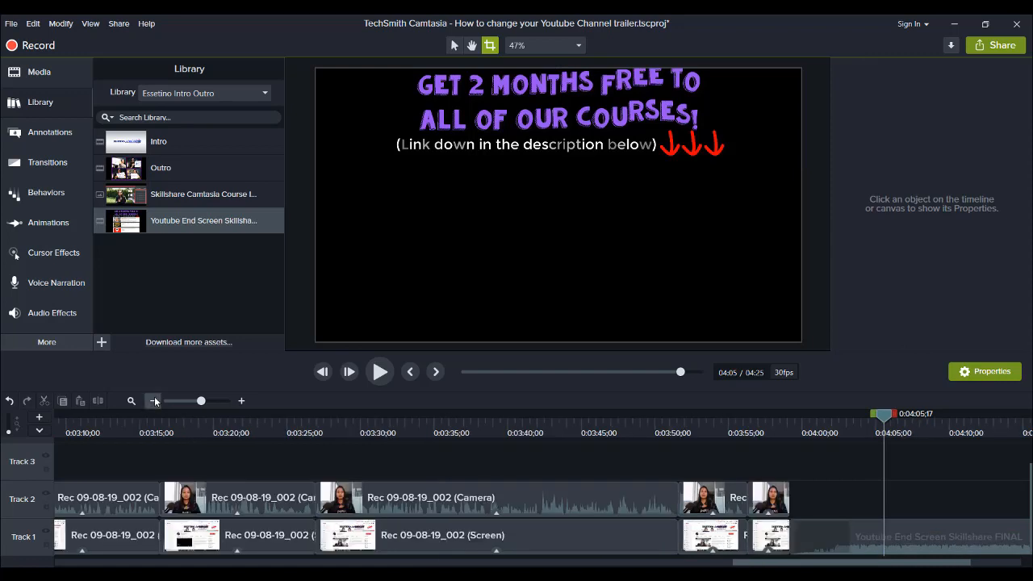
# Step: Save the project and return the playhead to the start of the timeline
pyautogui.hotkey('ctrl', 's')
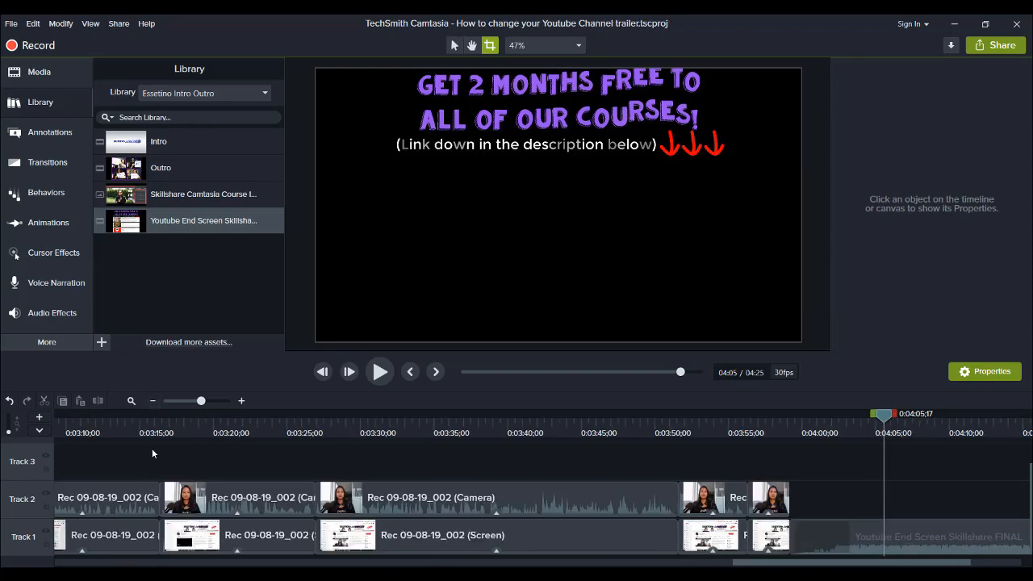
pyautogui.click(153, 401)
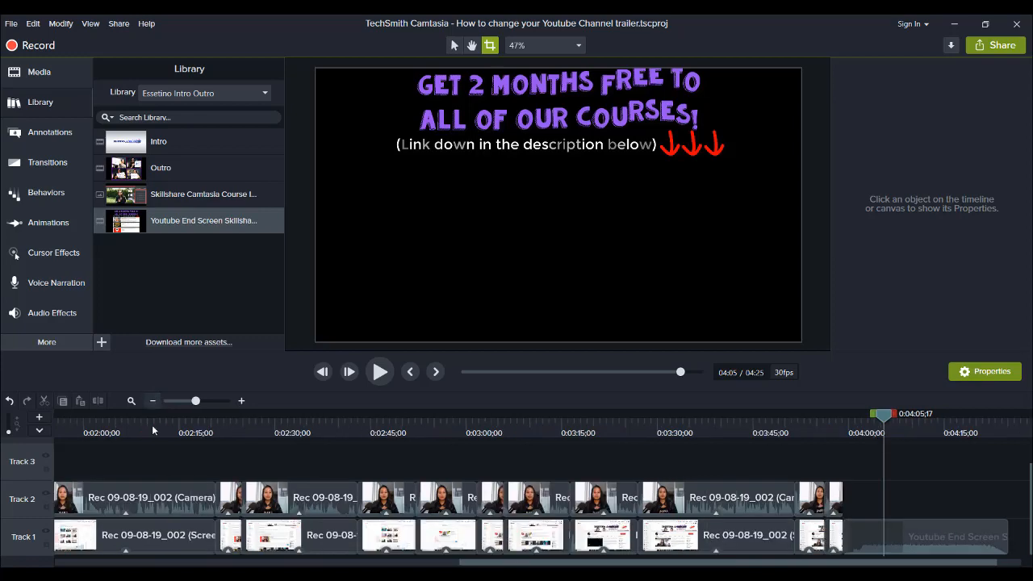
pyautogui.click(153, 401)
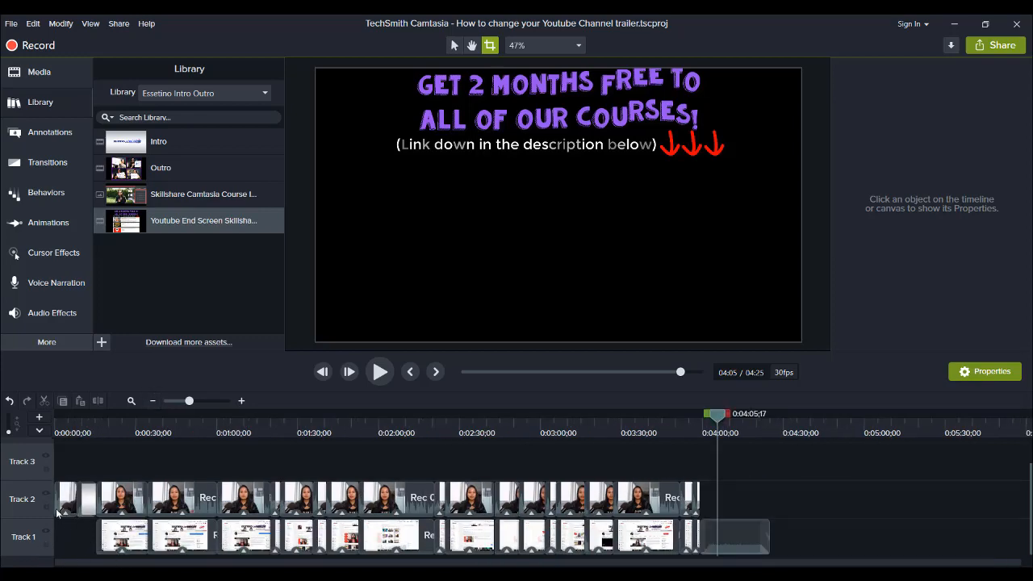
pyautogui.click(55, 422)
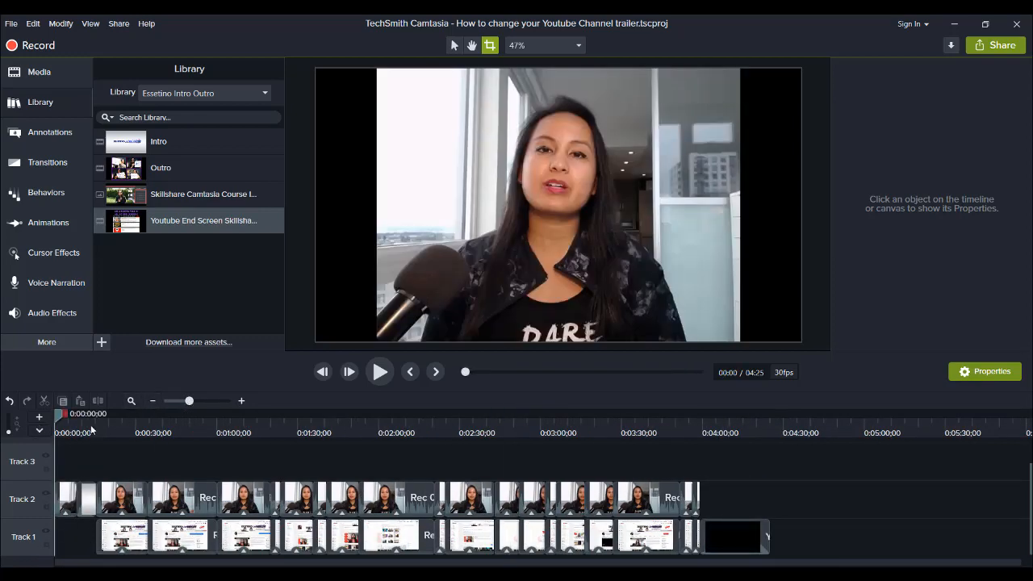
# Step: Add a white rectangle shape at the start of Track 1 and extend it until the first screen recording clip
pyautogui.click(240, 401)
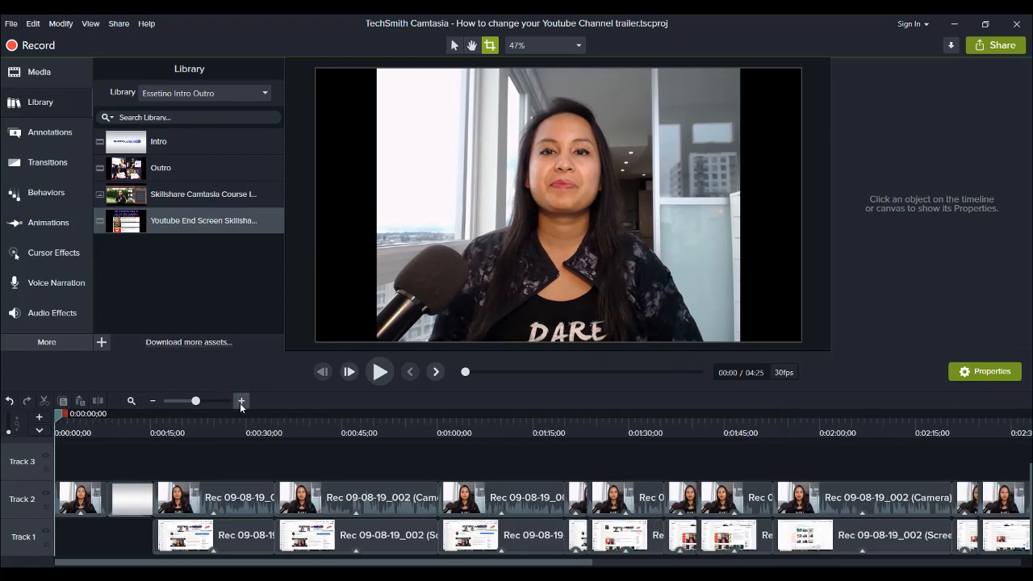
pyautogui.click(44, 132)
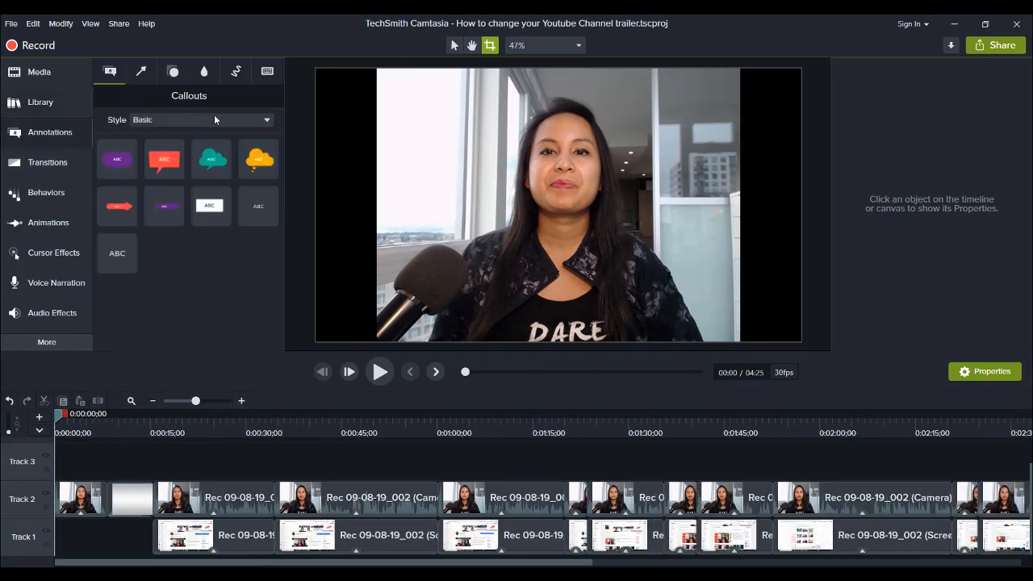
pyautogui.click(173, 72)
pyautogui.moveTo(257, 175); pyautogui.dragTo(38, 542)
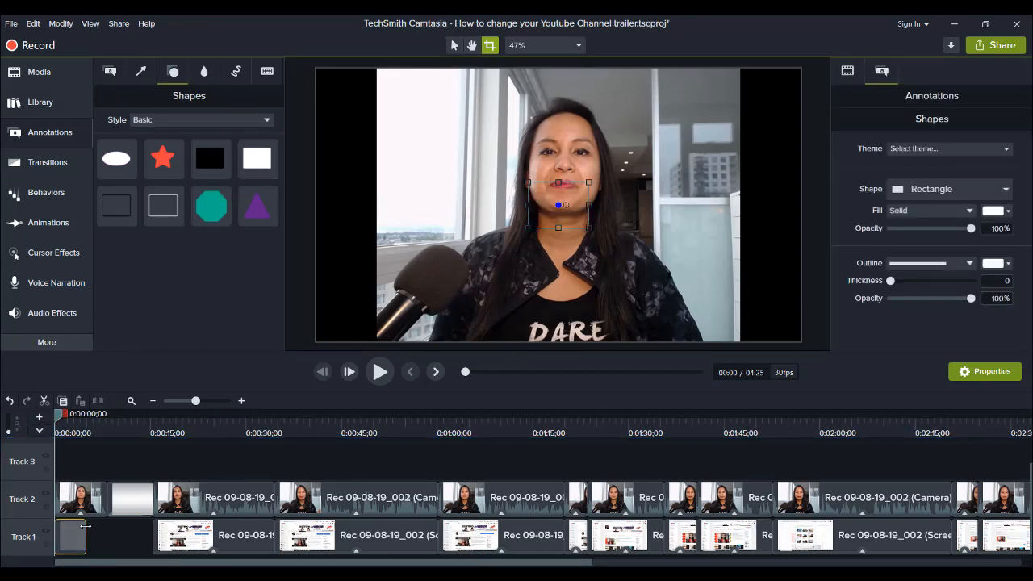
pyautogui.moveTo(87, 530); pyautogui.dragTo(151, 534)
# Step: Enlarge the white rectangle behind the camera video past both sides of the canvas and centre it at 0:00:02;16
pyautogui.click(71, 429)
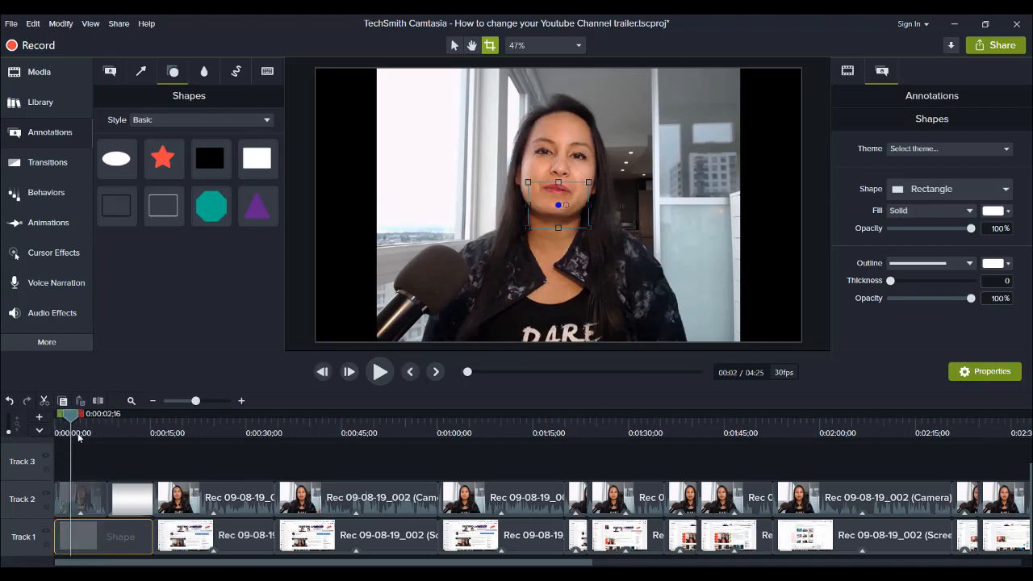
pyautogui.click(454, 45)
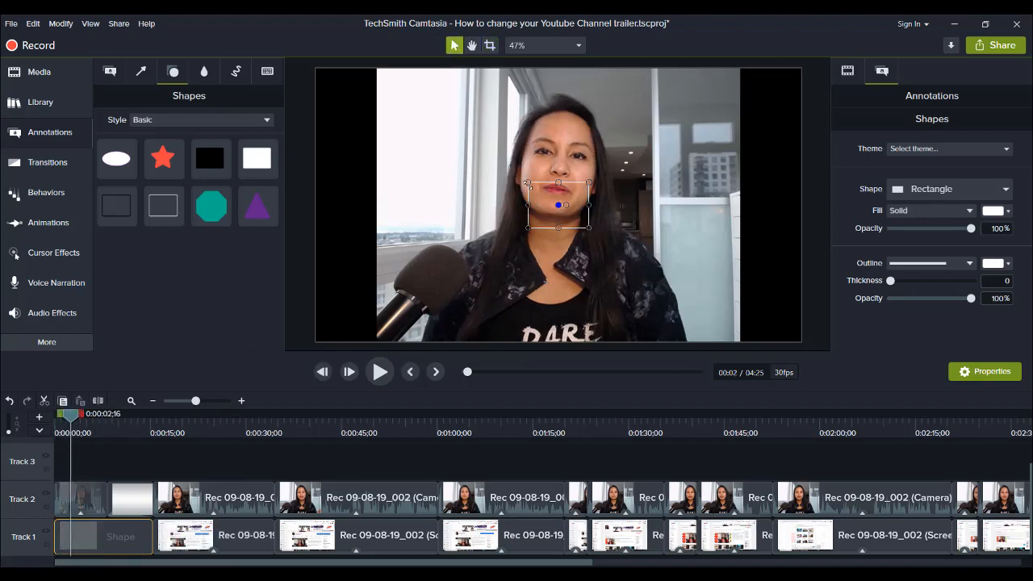
pyautogui.moveTo(528, 182); pyautogui.dragTo(299, 115)
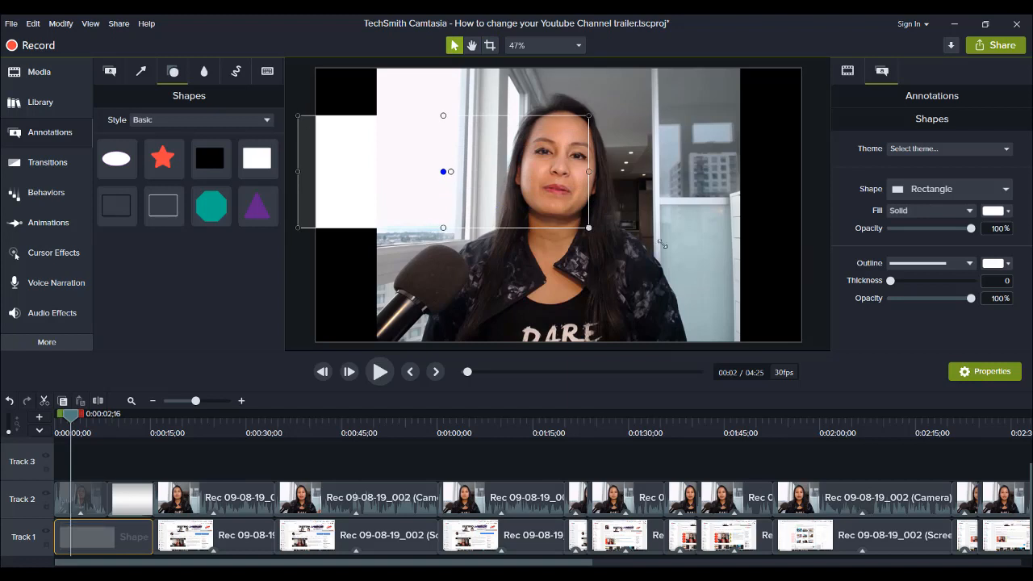
pyautogui.moveTo(589, 228); pyautogui.dragTo(813, 299)
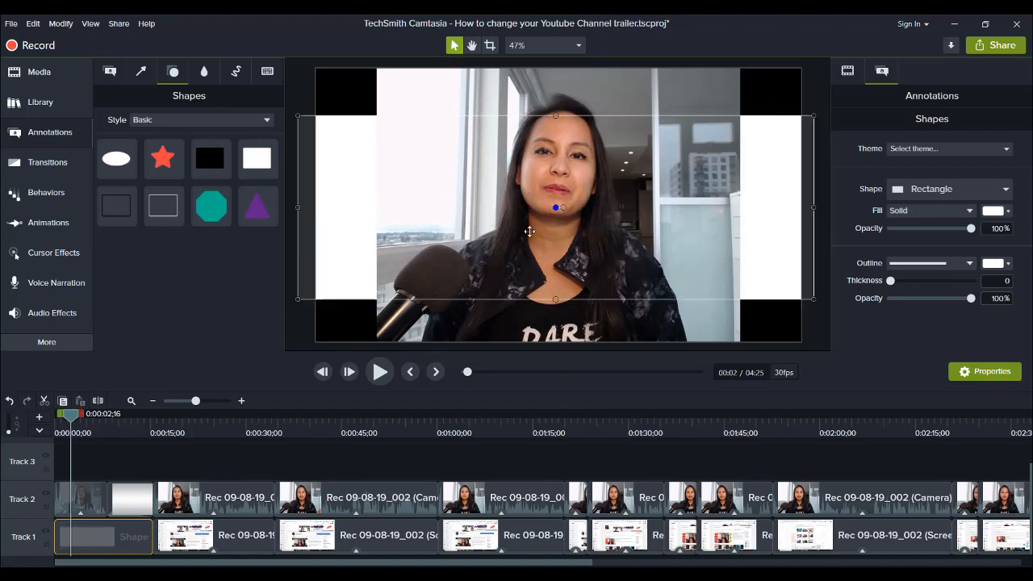
pyautogui.moveTo(555, 208); pyautogui.dragTo(558, 205)
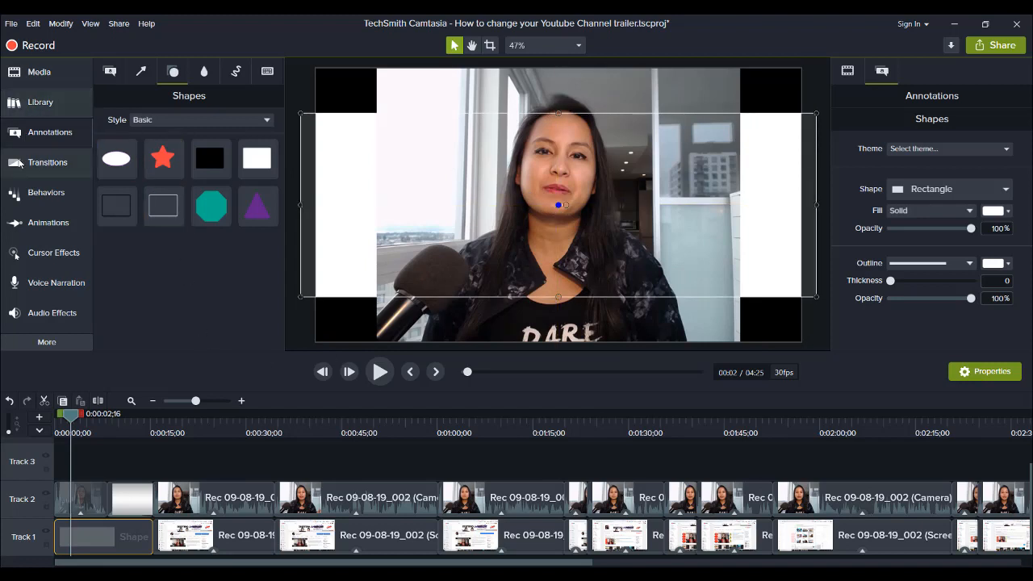
# Step: Add a Fade through black transition between the intro and the following camera clip on Track 2, and save the project
pyautogui.click(47, 162)
pyautogui.moveTo(267, 139); pyautogui.dragTo(167, 493)
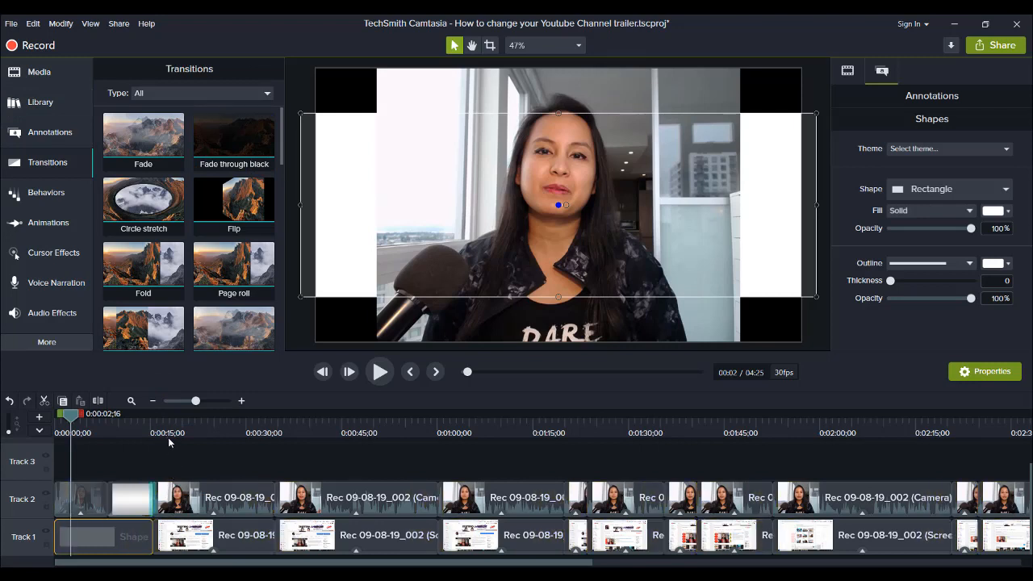
pyautogui.click(152, 401)
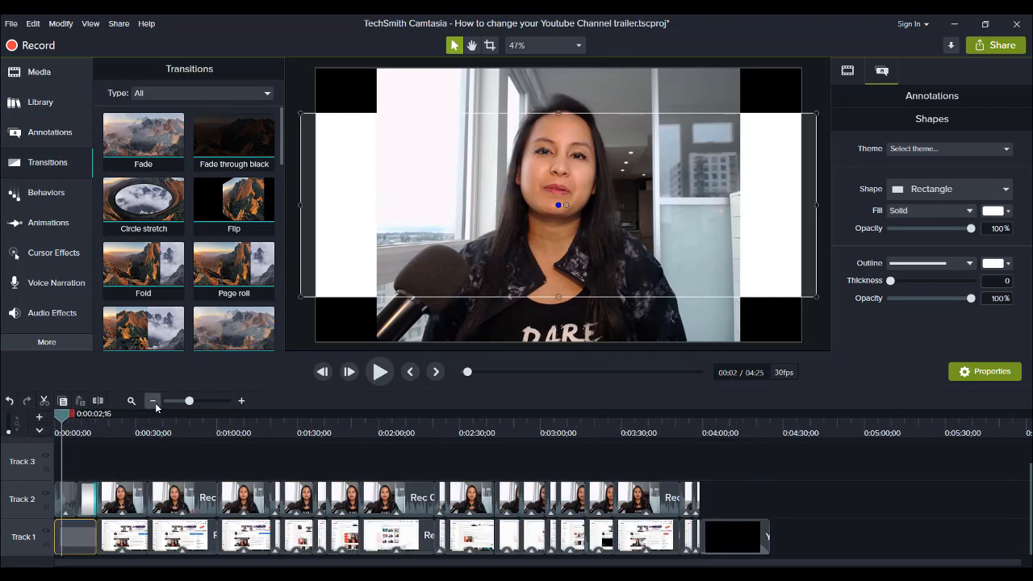
pyautogui.hotkey('ctrl', 's')
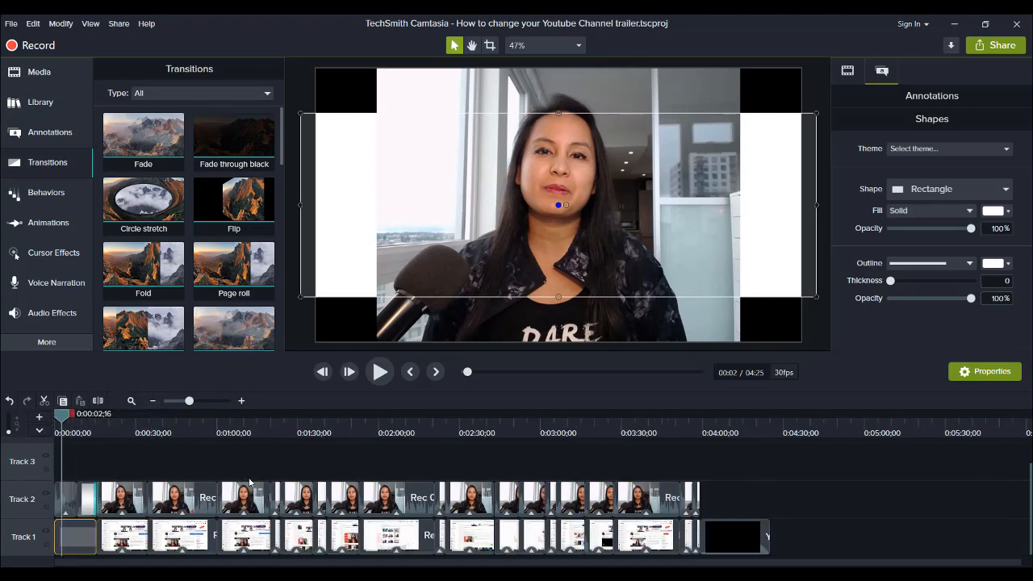
pyautogui.click(118, 23)
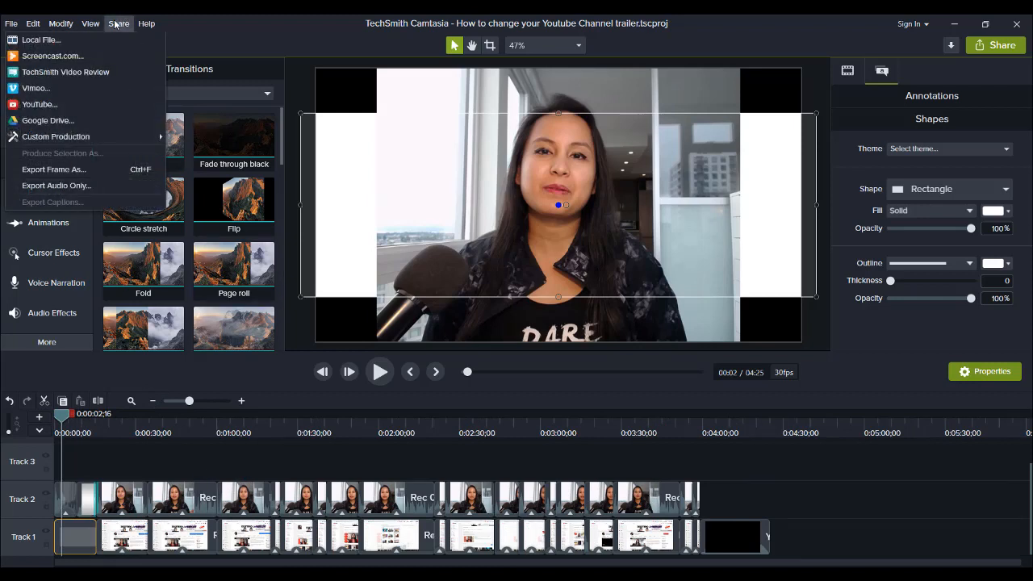
pyautogui.click(240, 24)
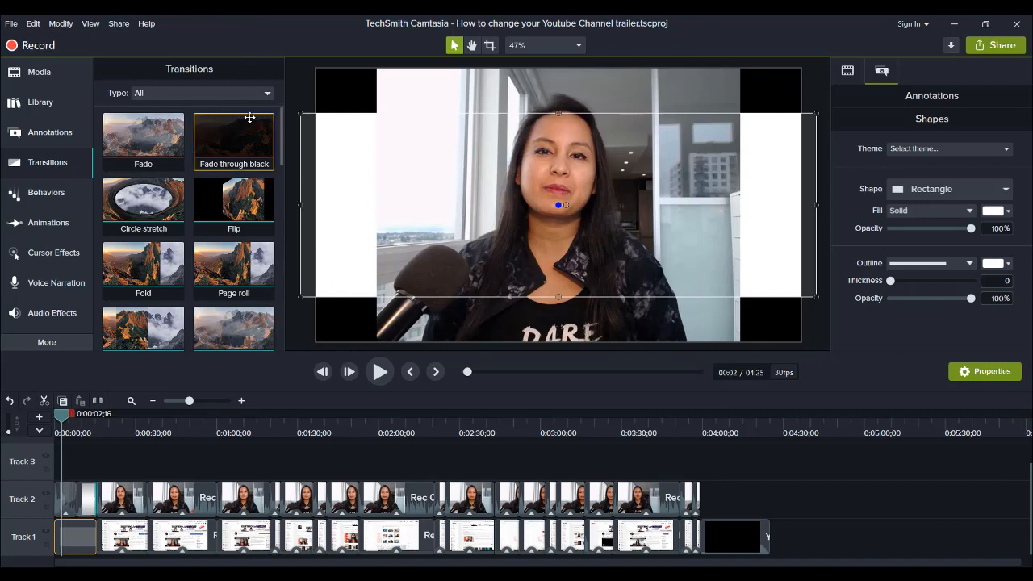
pyautogui.click(298, 80)
# Step: Switch to the Google timer window in Chrome and stop the running stopwatch
pyautogui.moveTo(474, 573)
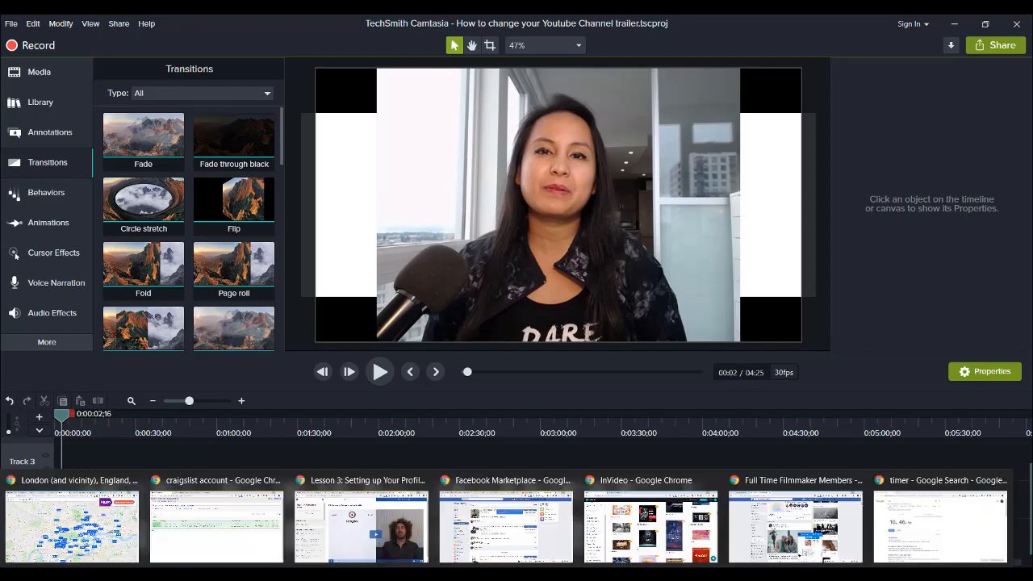
pyautogui.click(949, 532)
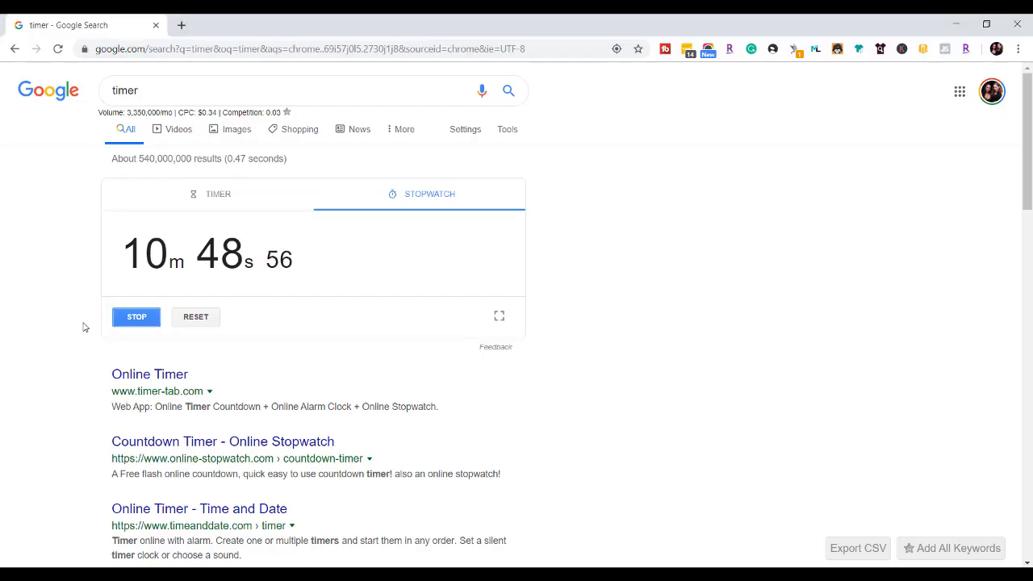
pyautogui.click(119, 322)
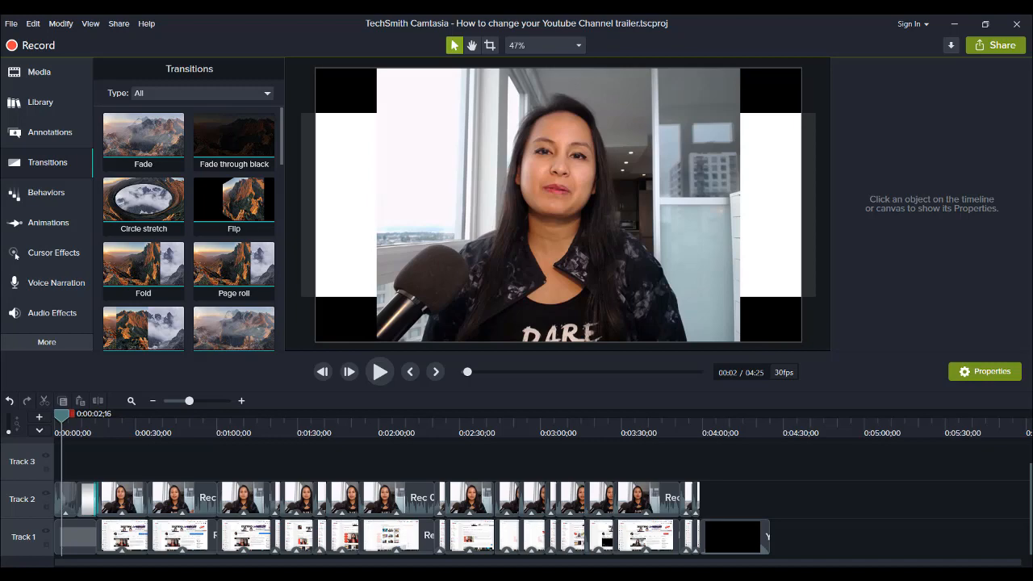
pyautogui.click(952, 519)
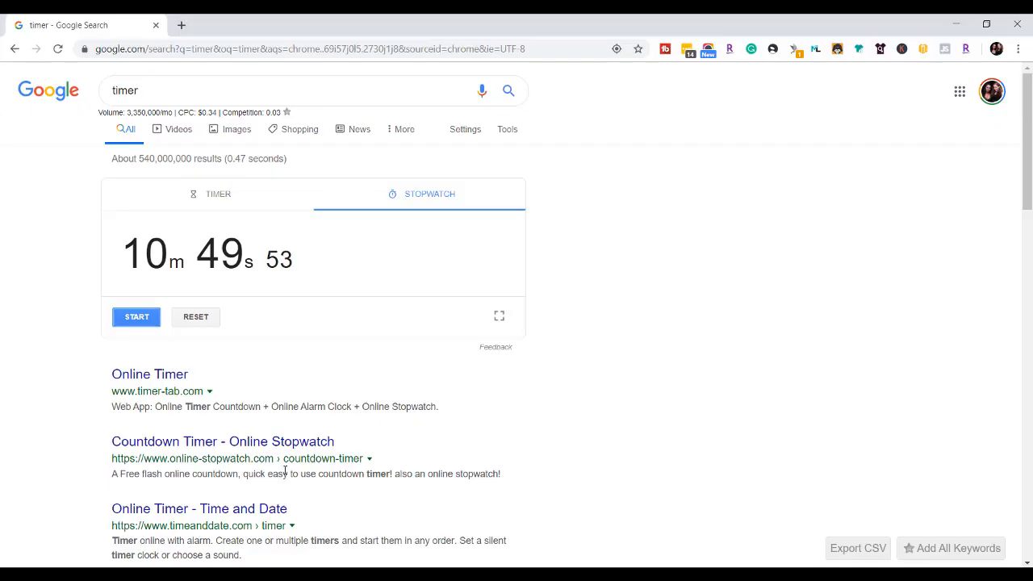